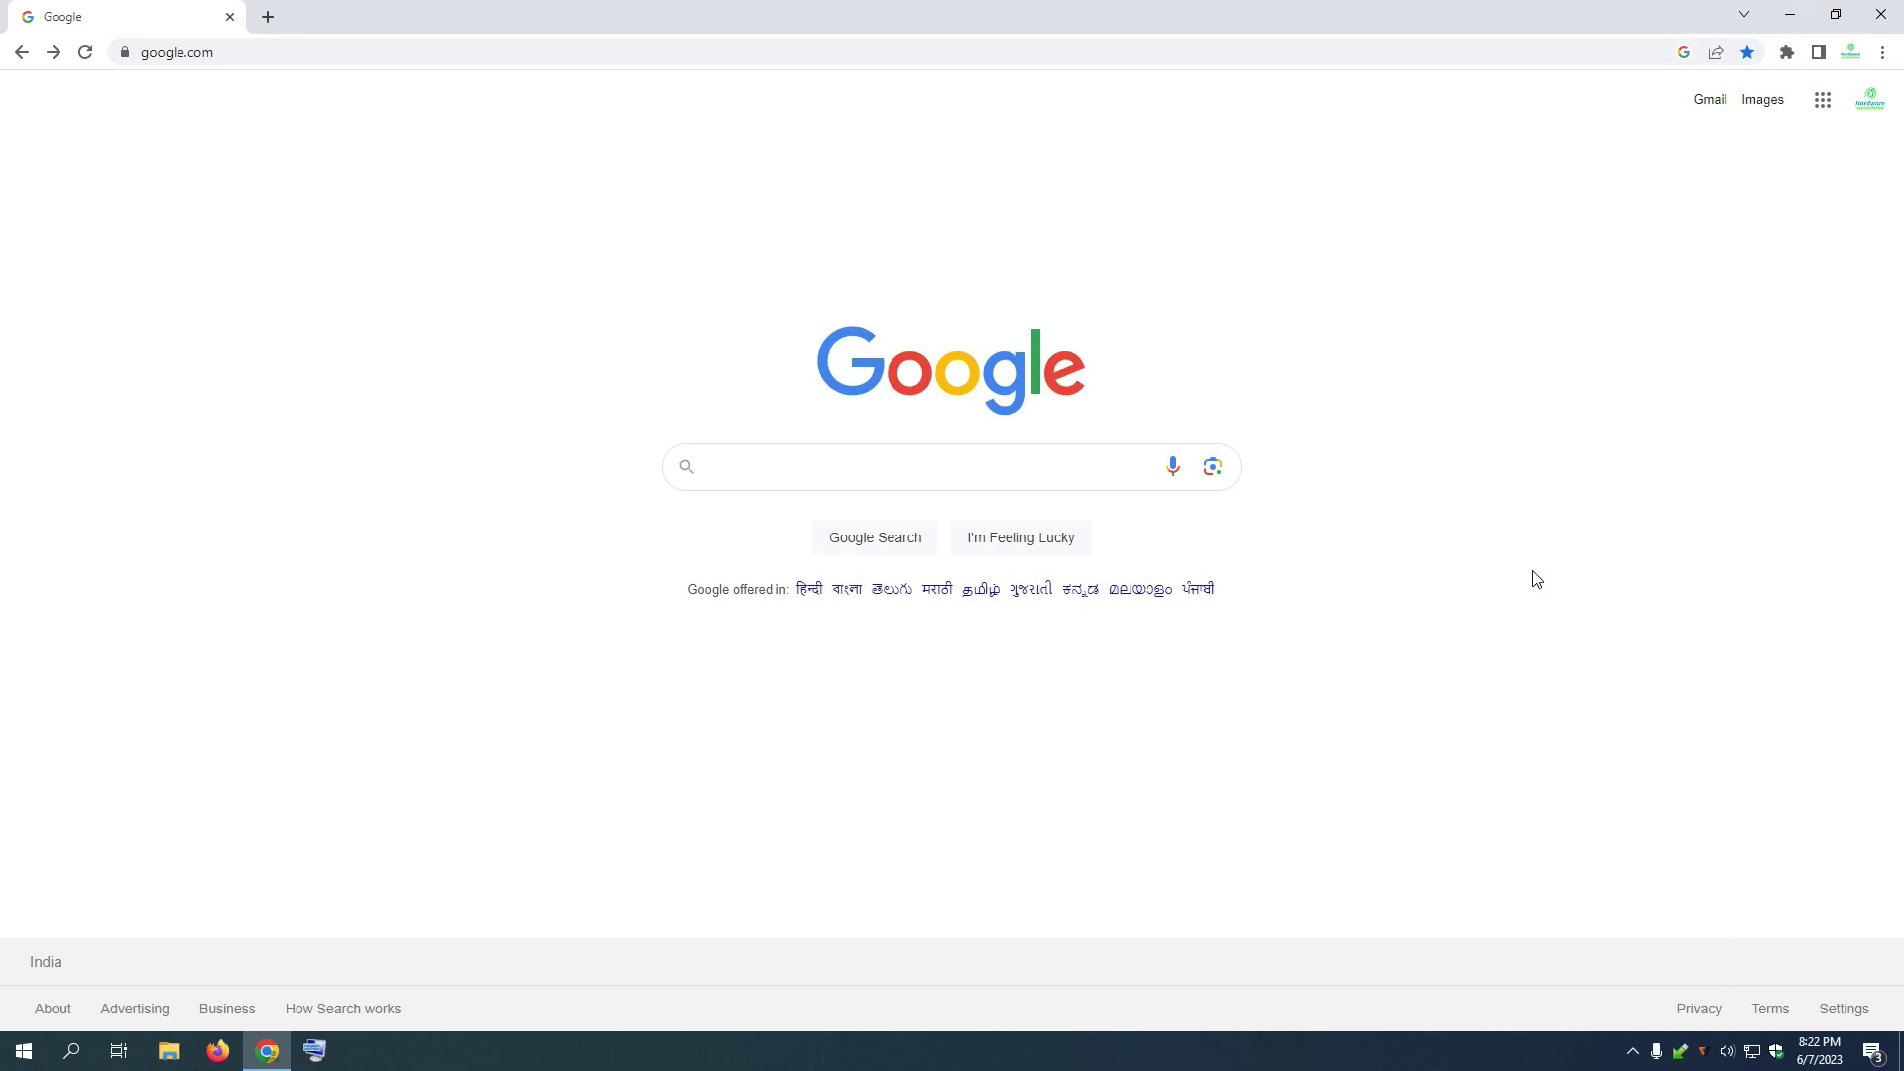
Search Google for "hp laserjet 1020 driver windows 10 64-bit download"
click(1042, 475)
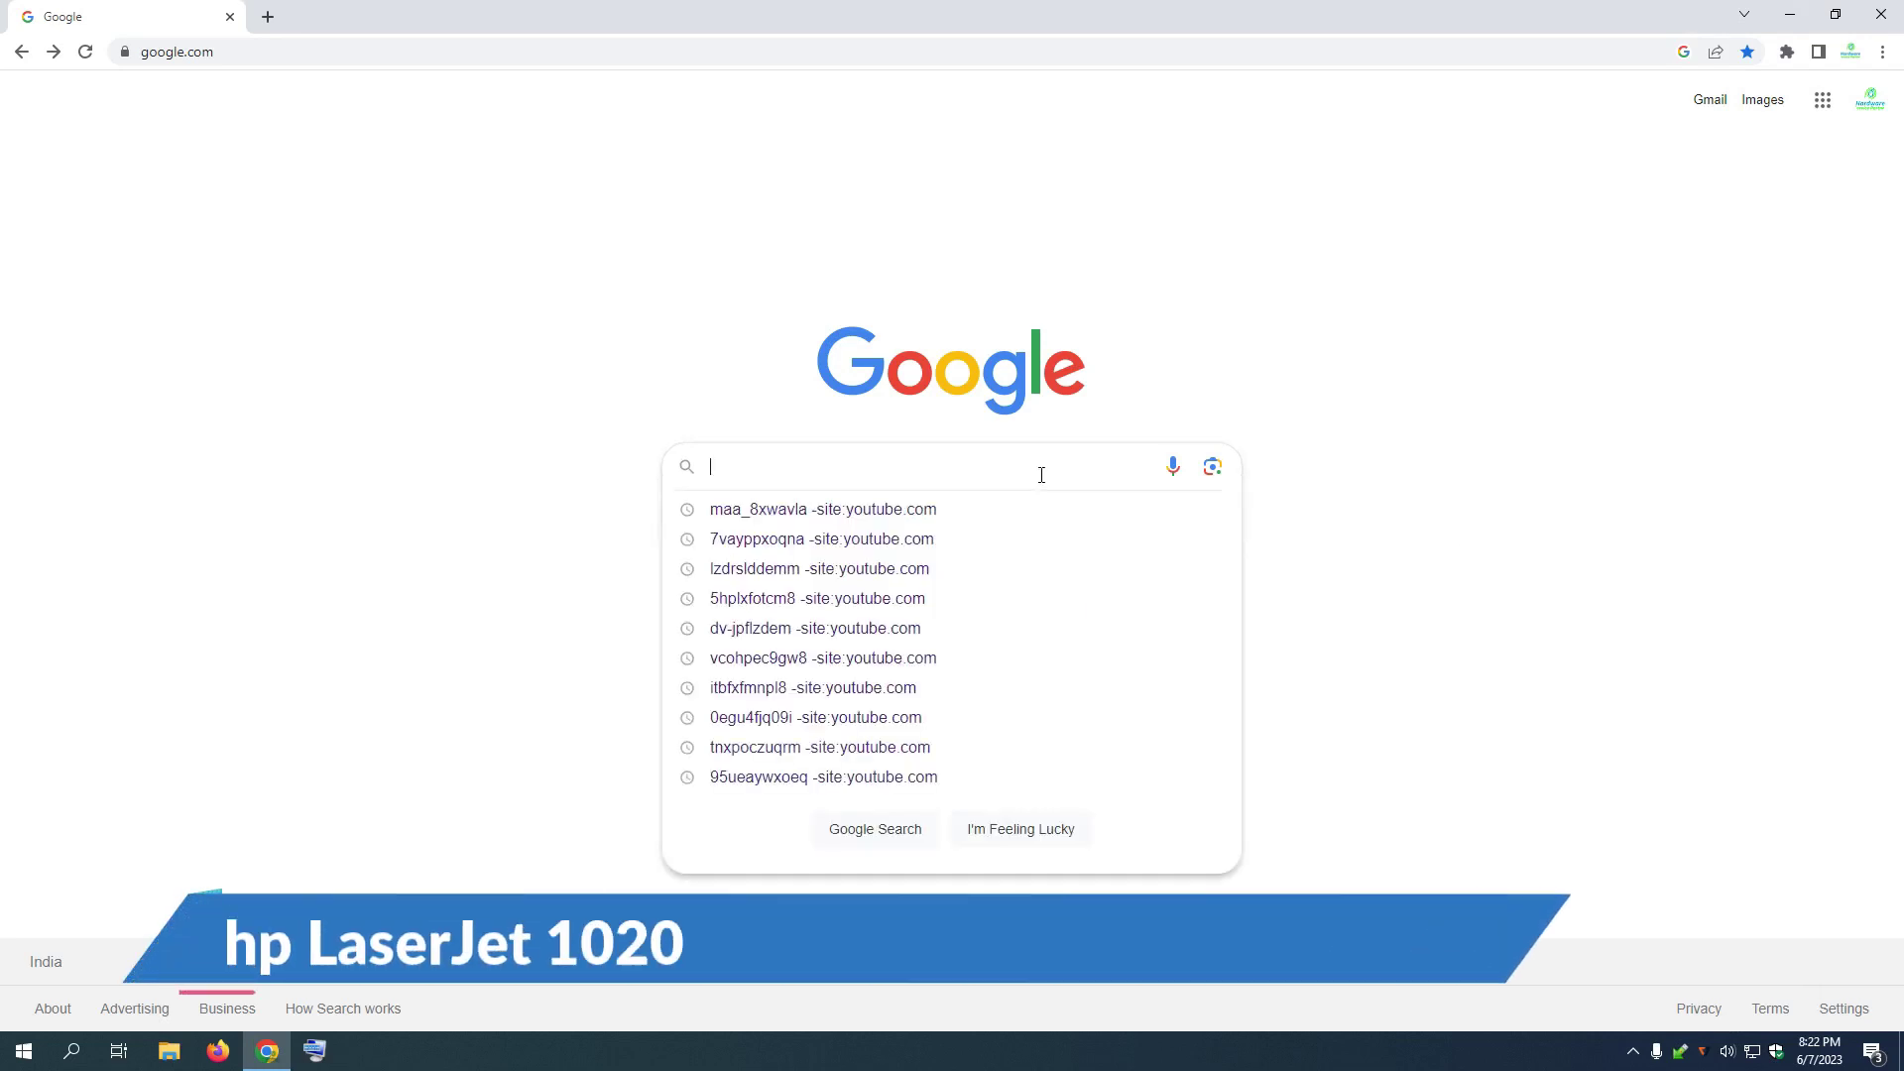
text(hp la)
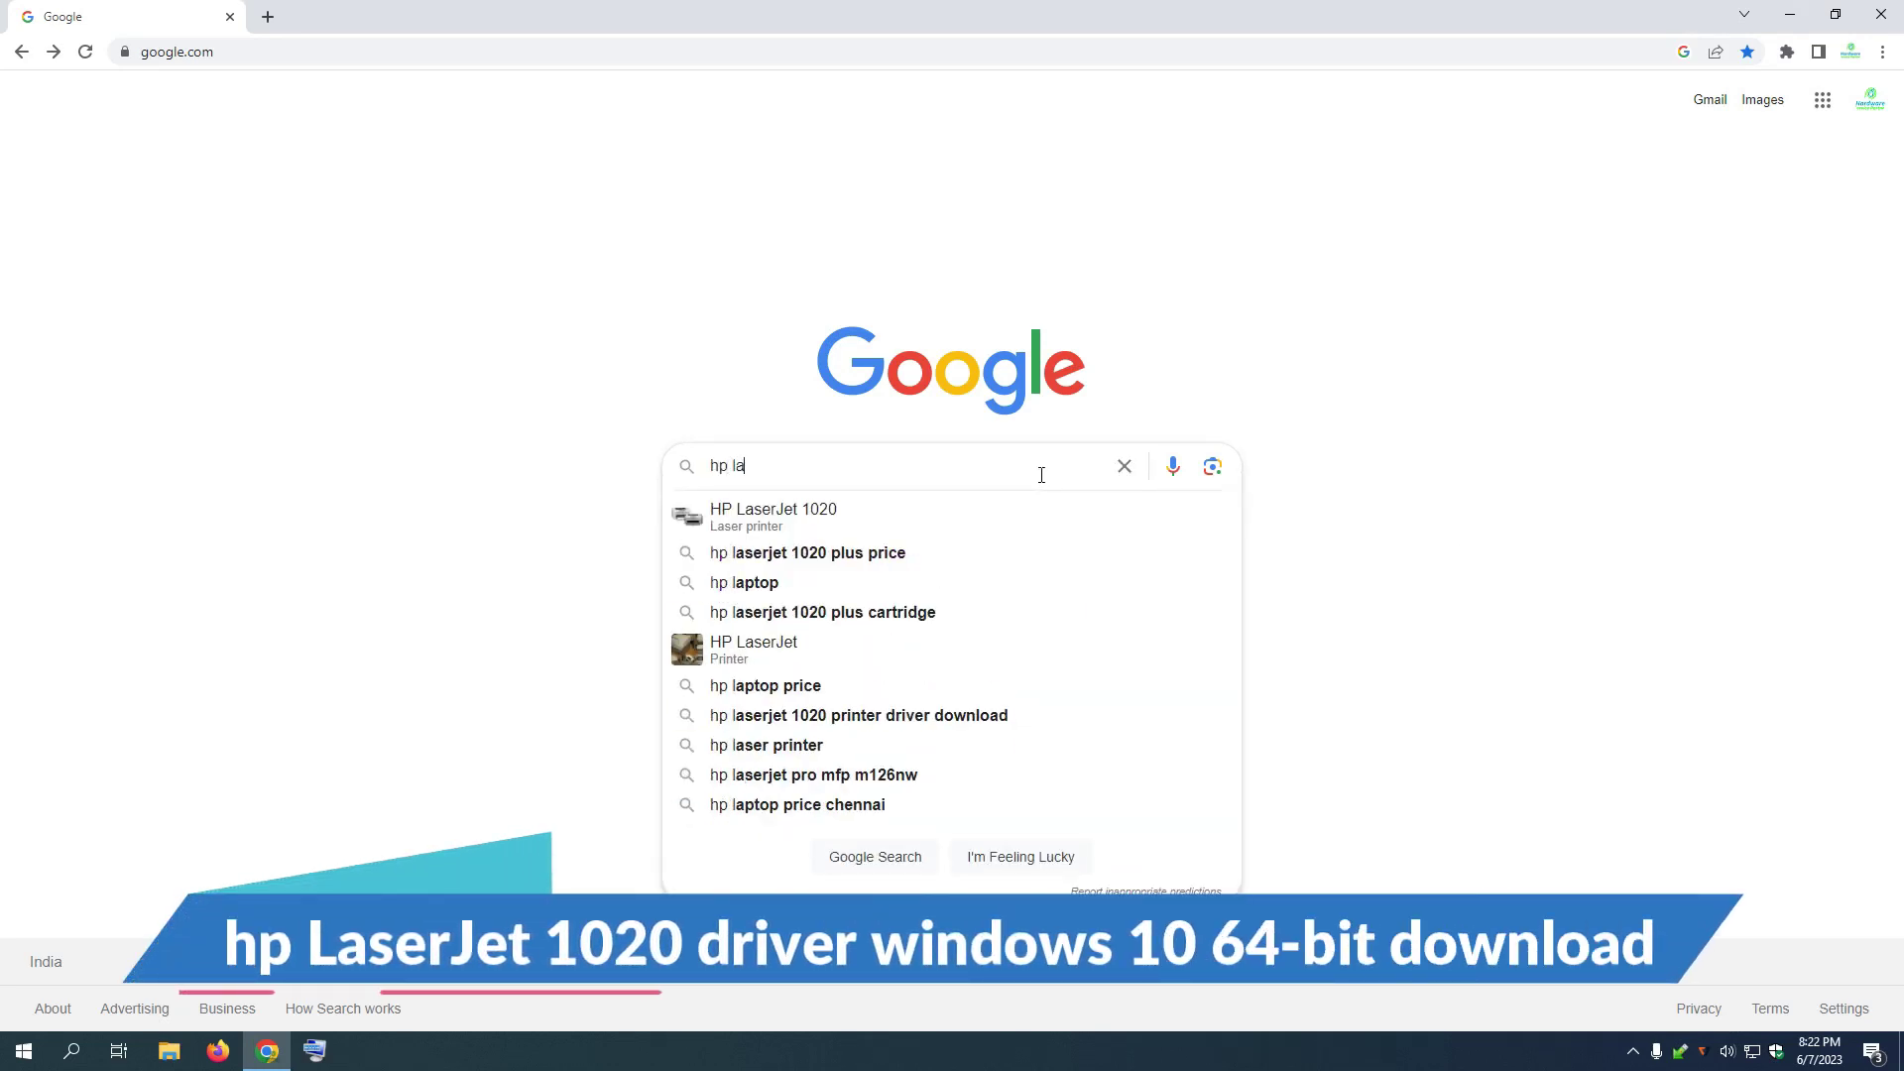
text(ser)
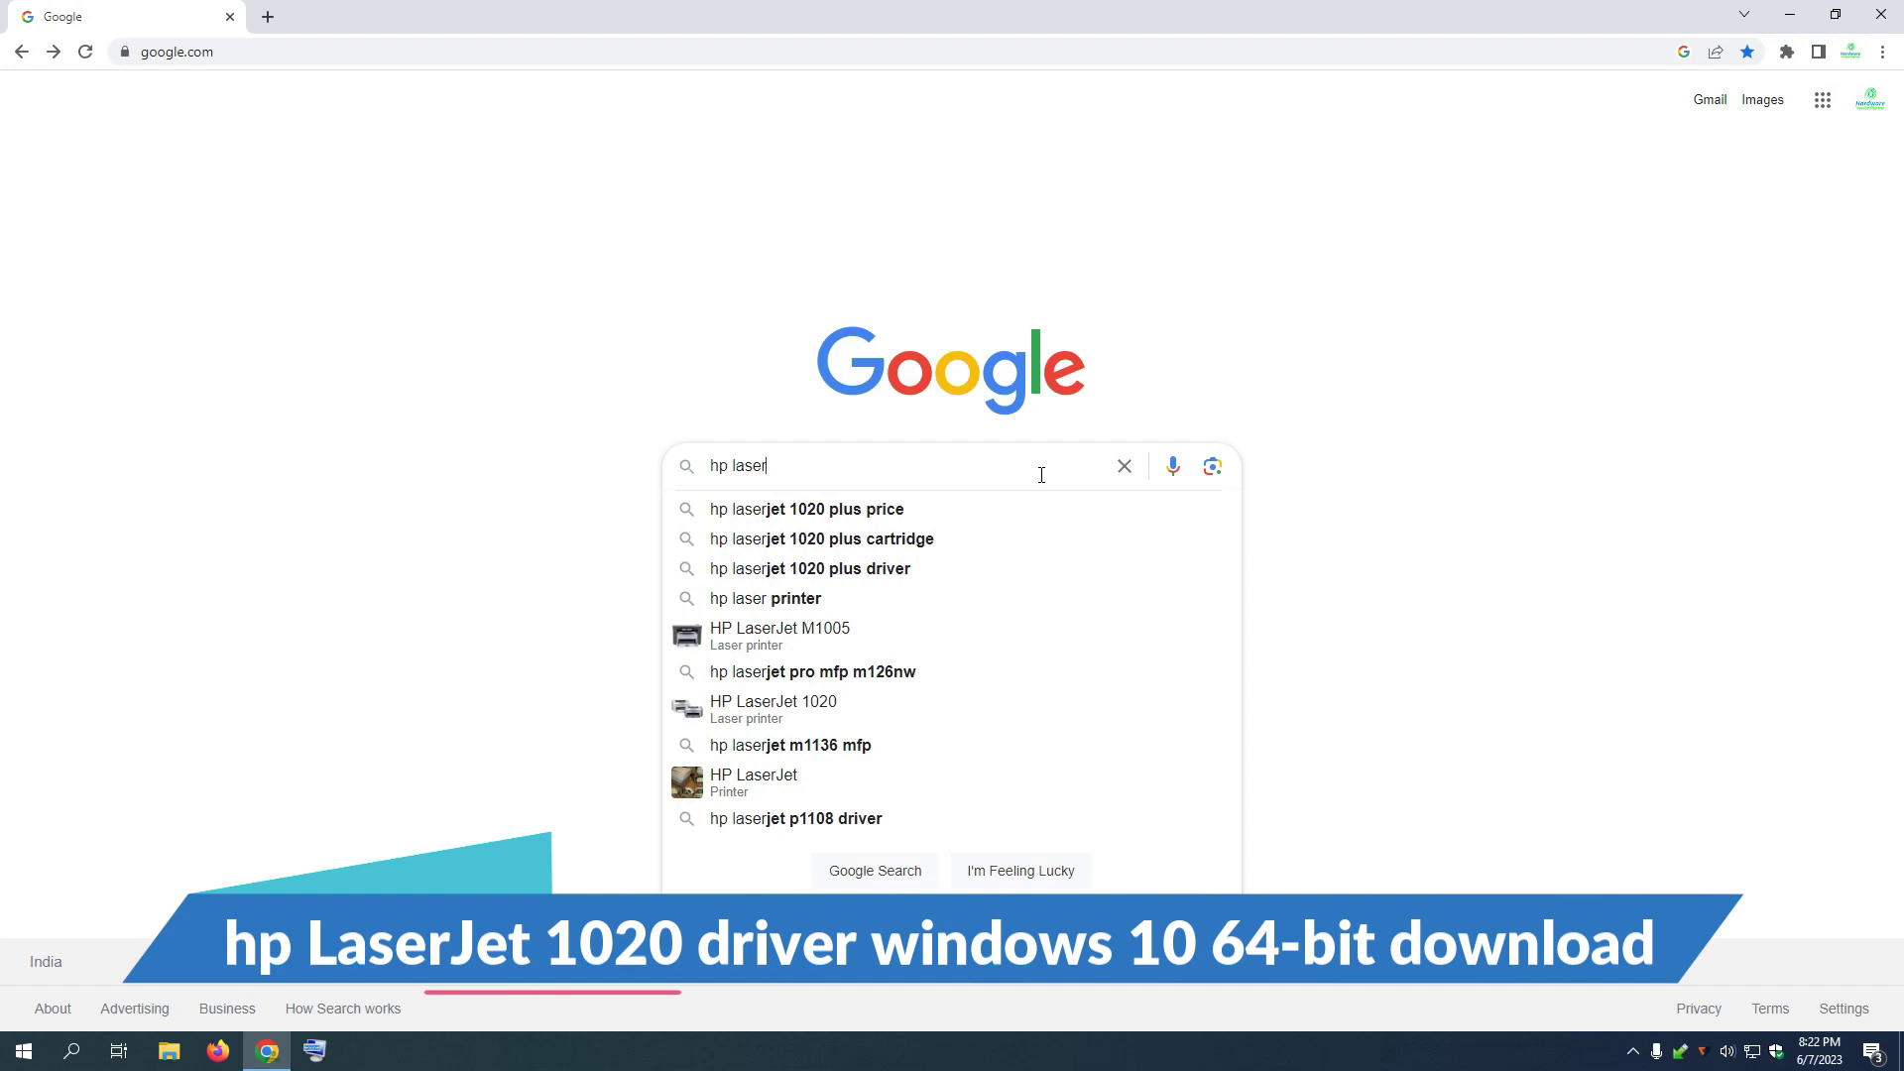
text(jet 10)
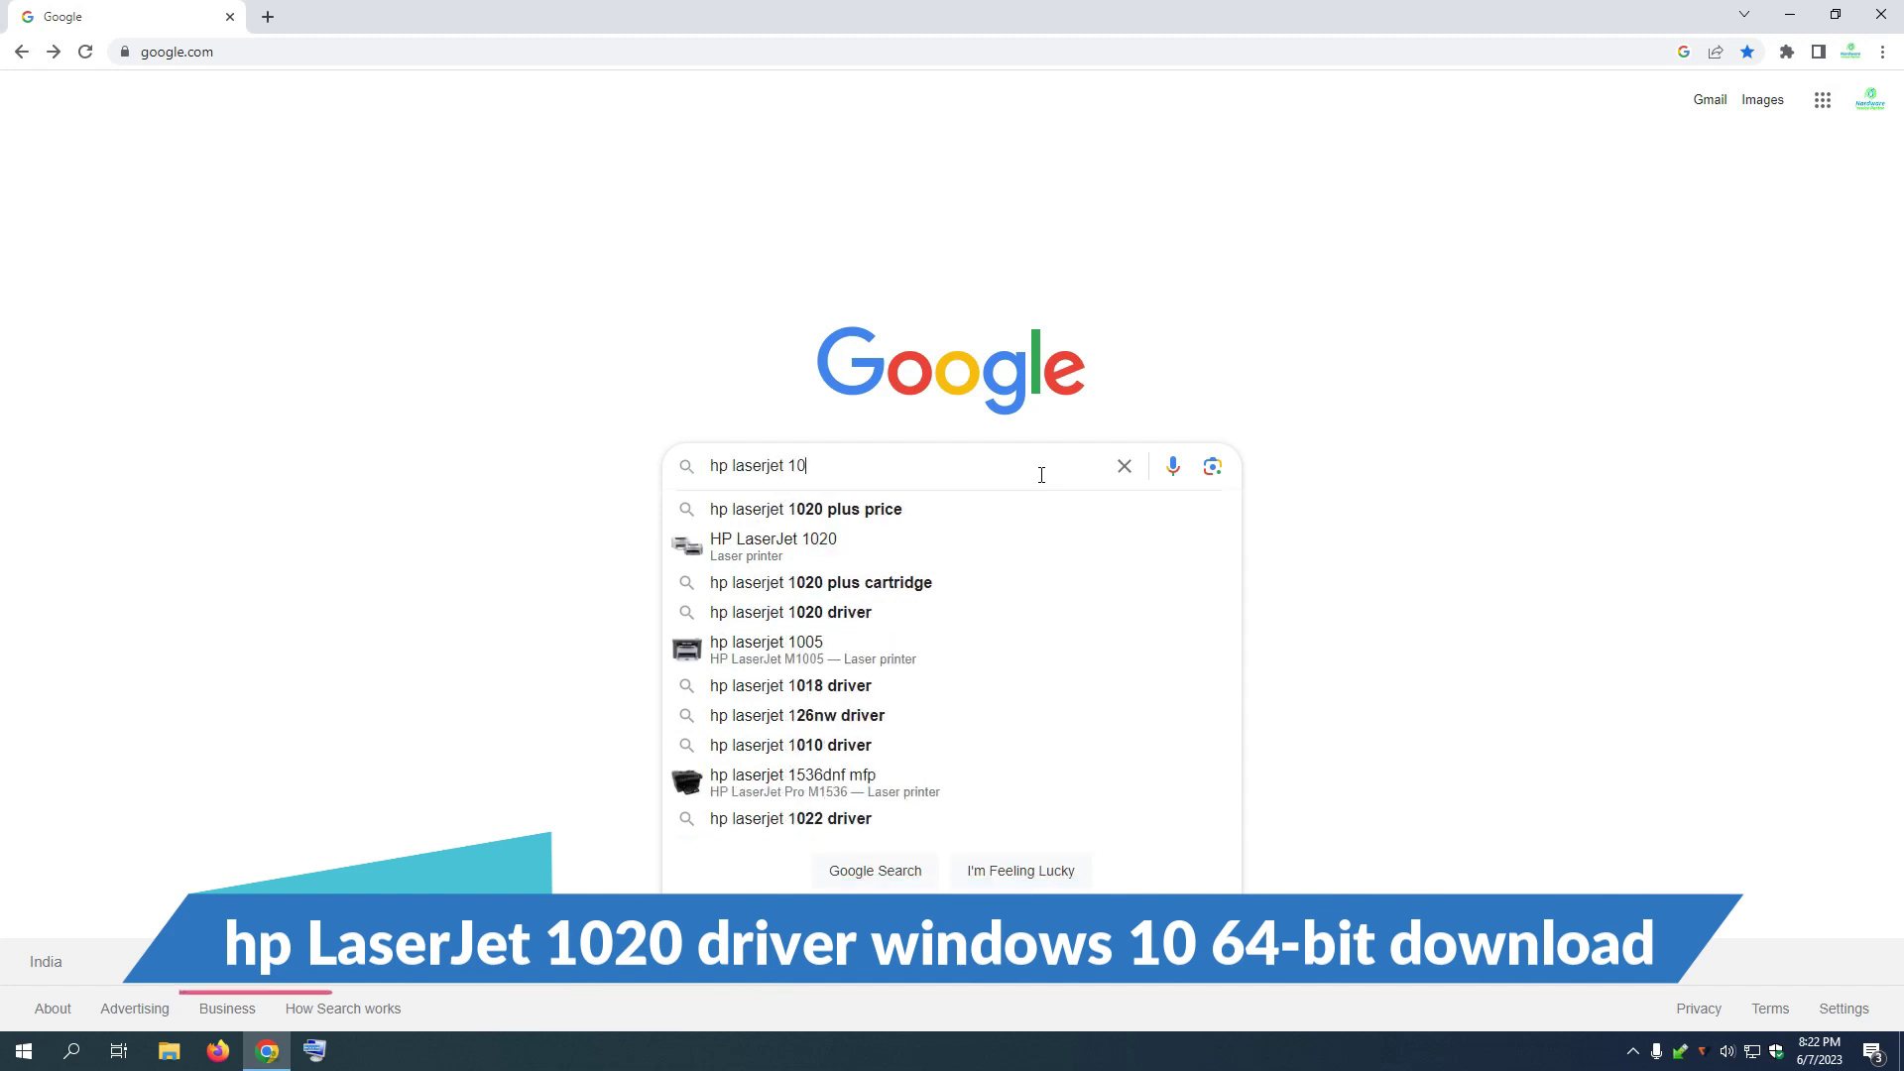
text(20 dr)
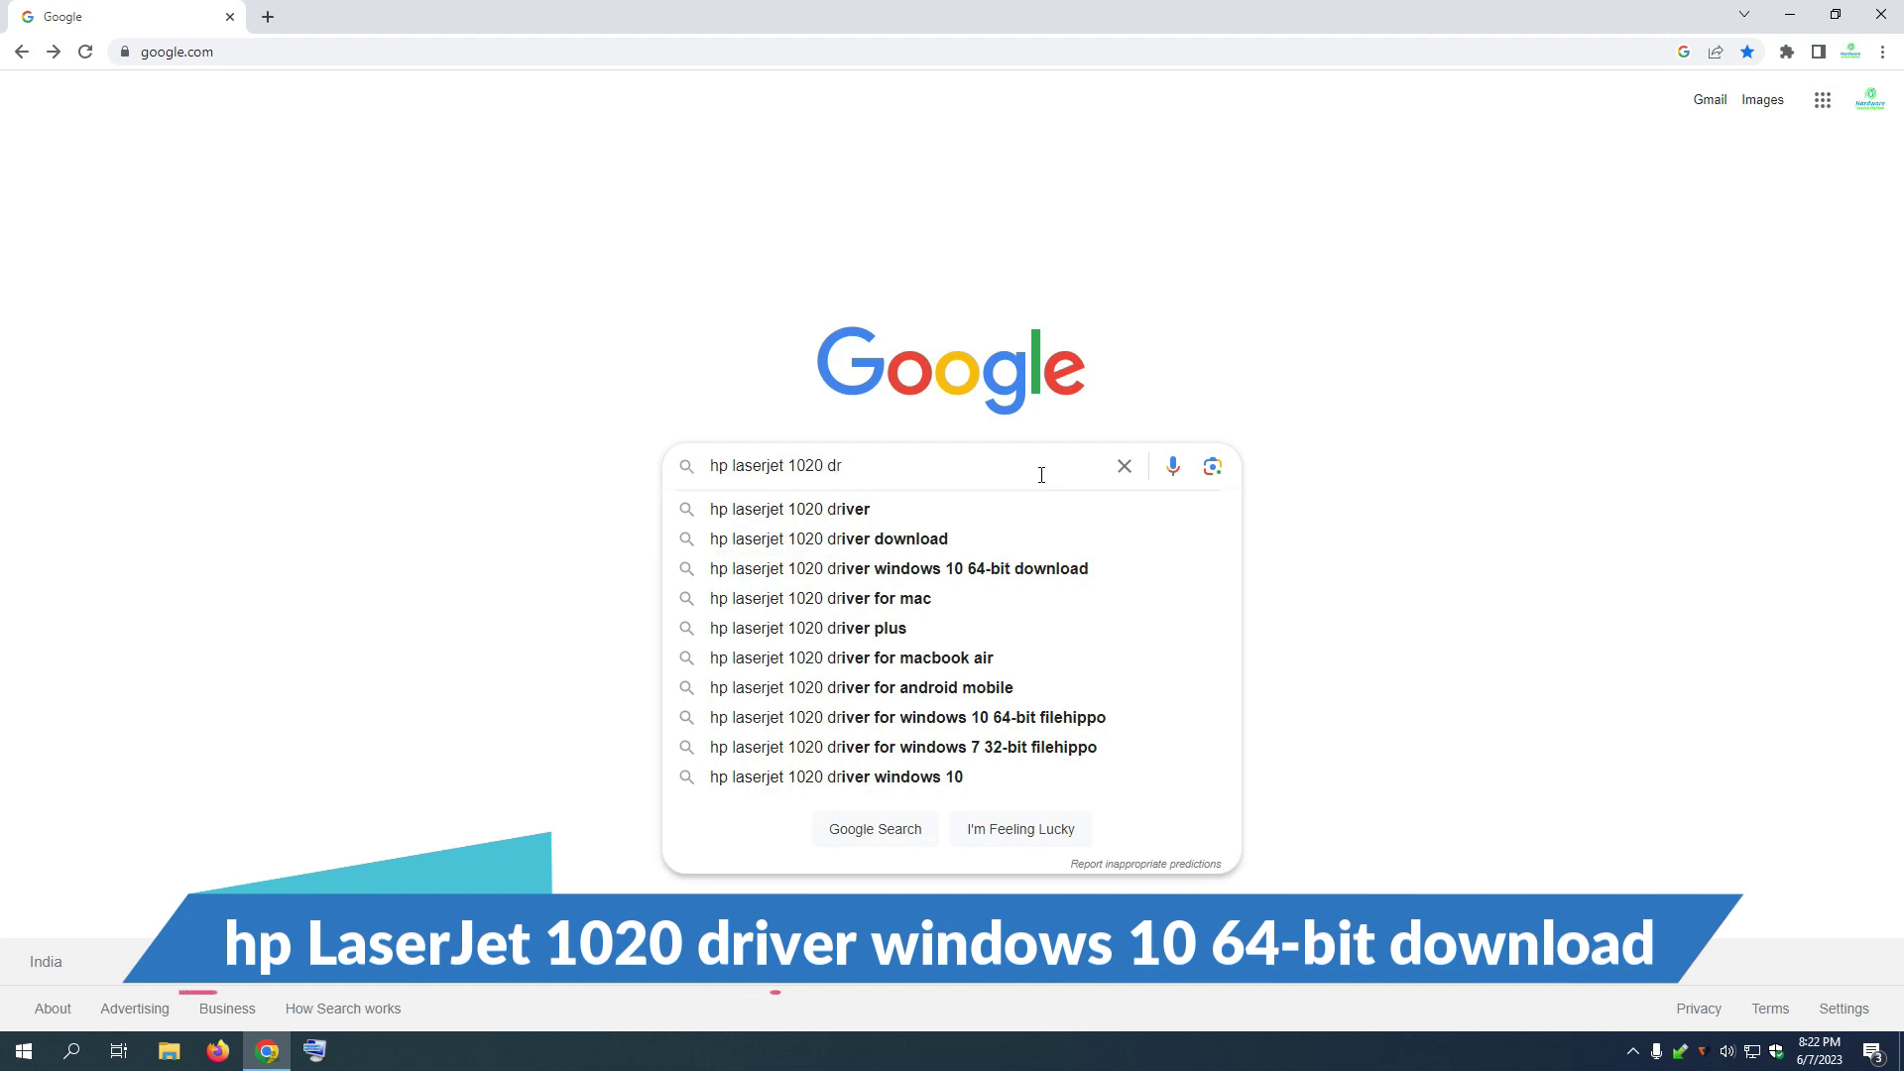
key(Down)
key(Down)
key(Down)
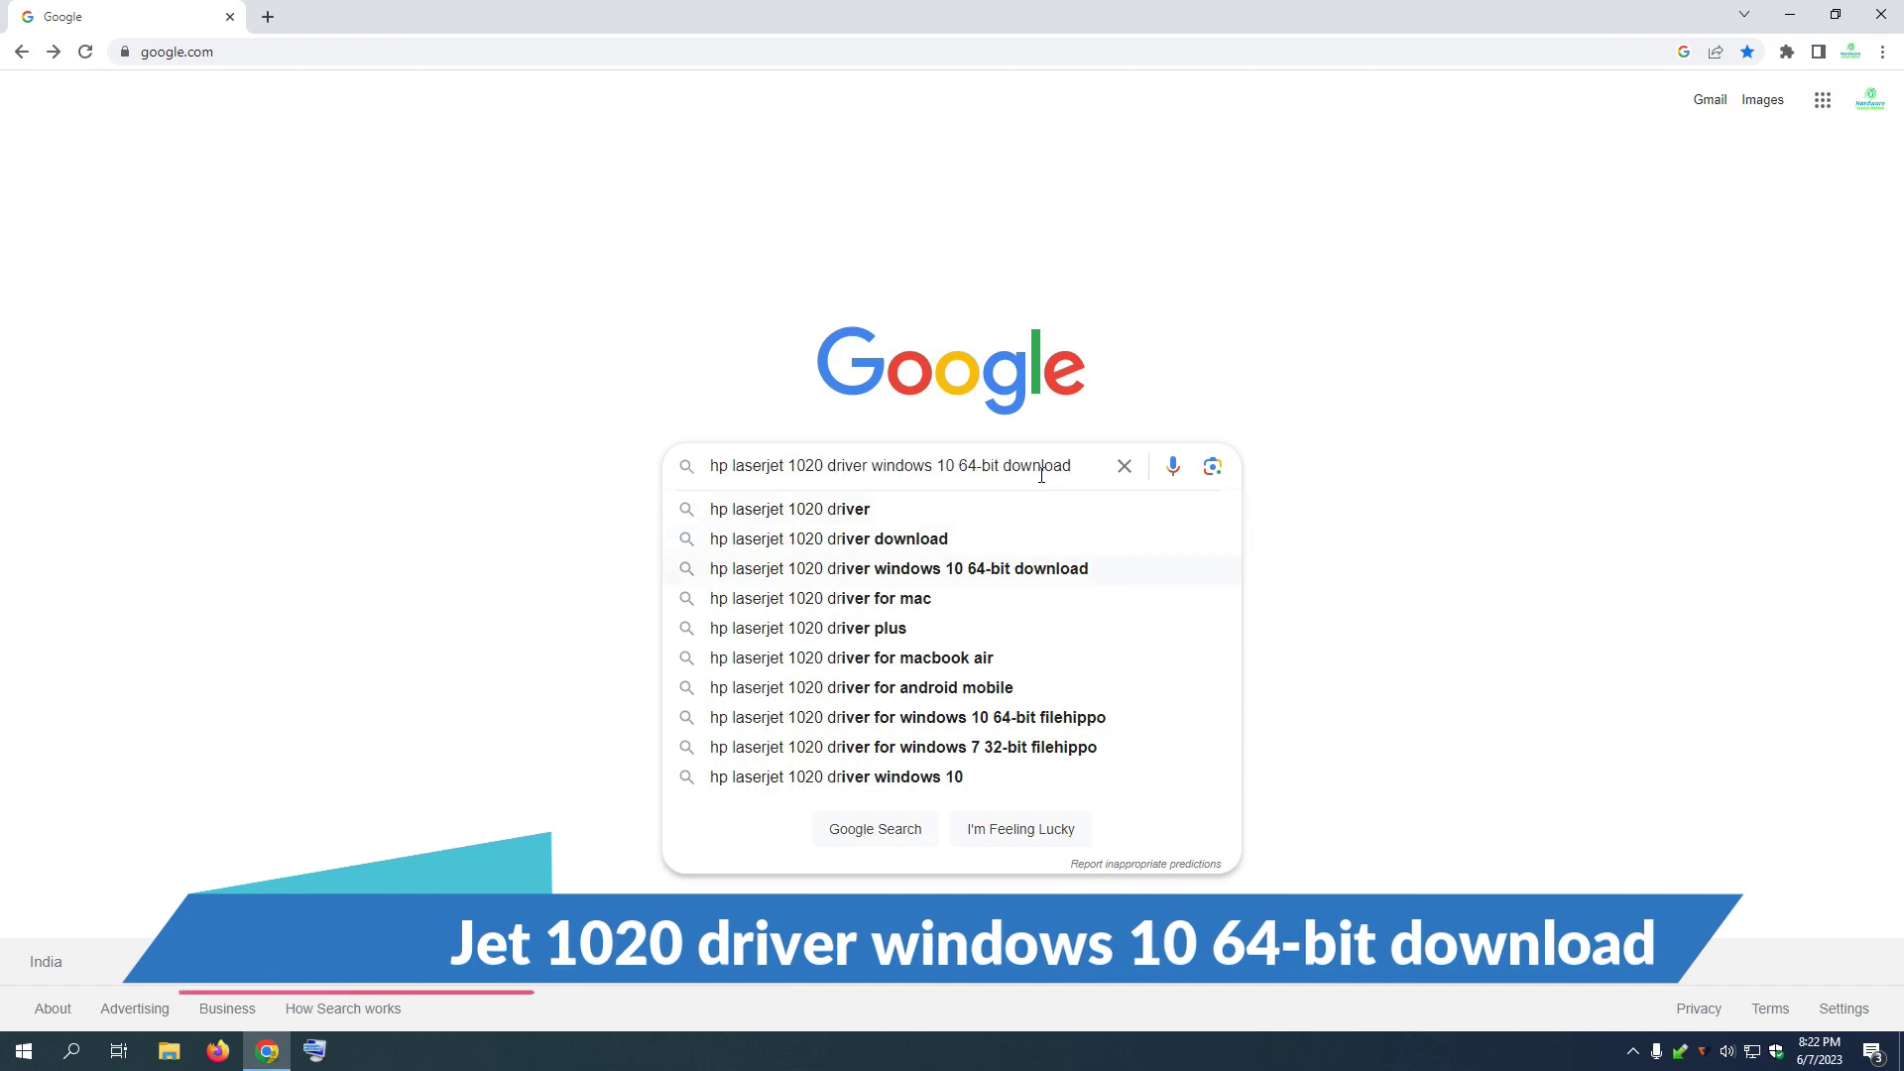
key(BackSpace)
key(BackSpace)
key(BackSpace)
key(BackSpace)
key(BackSpace)
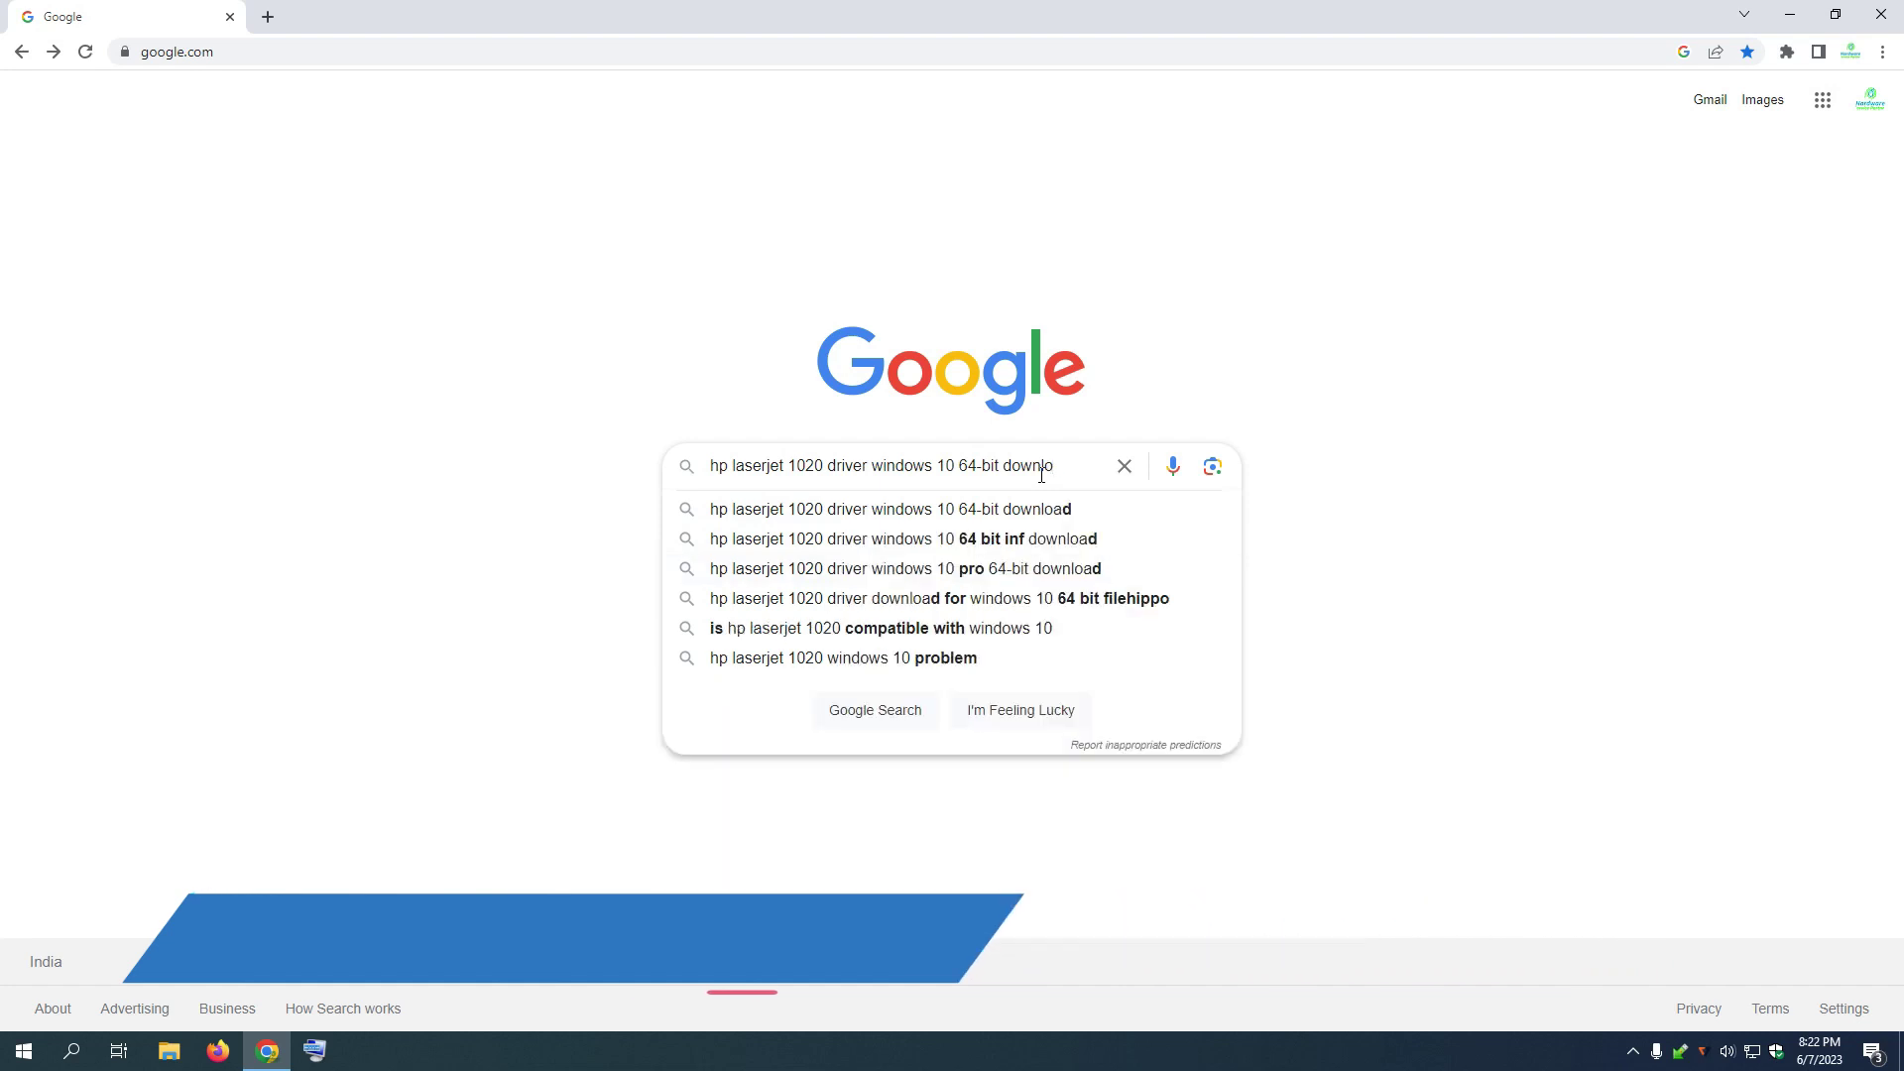
key(BackSpace)
key(BackSpace)
key(BackSpace)
key(BackSpace)
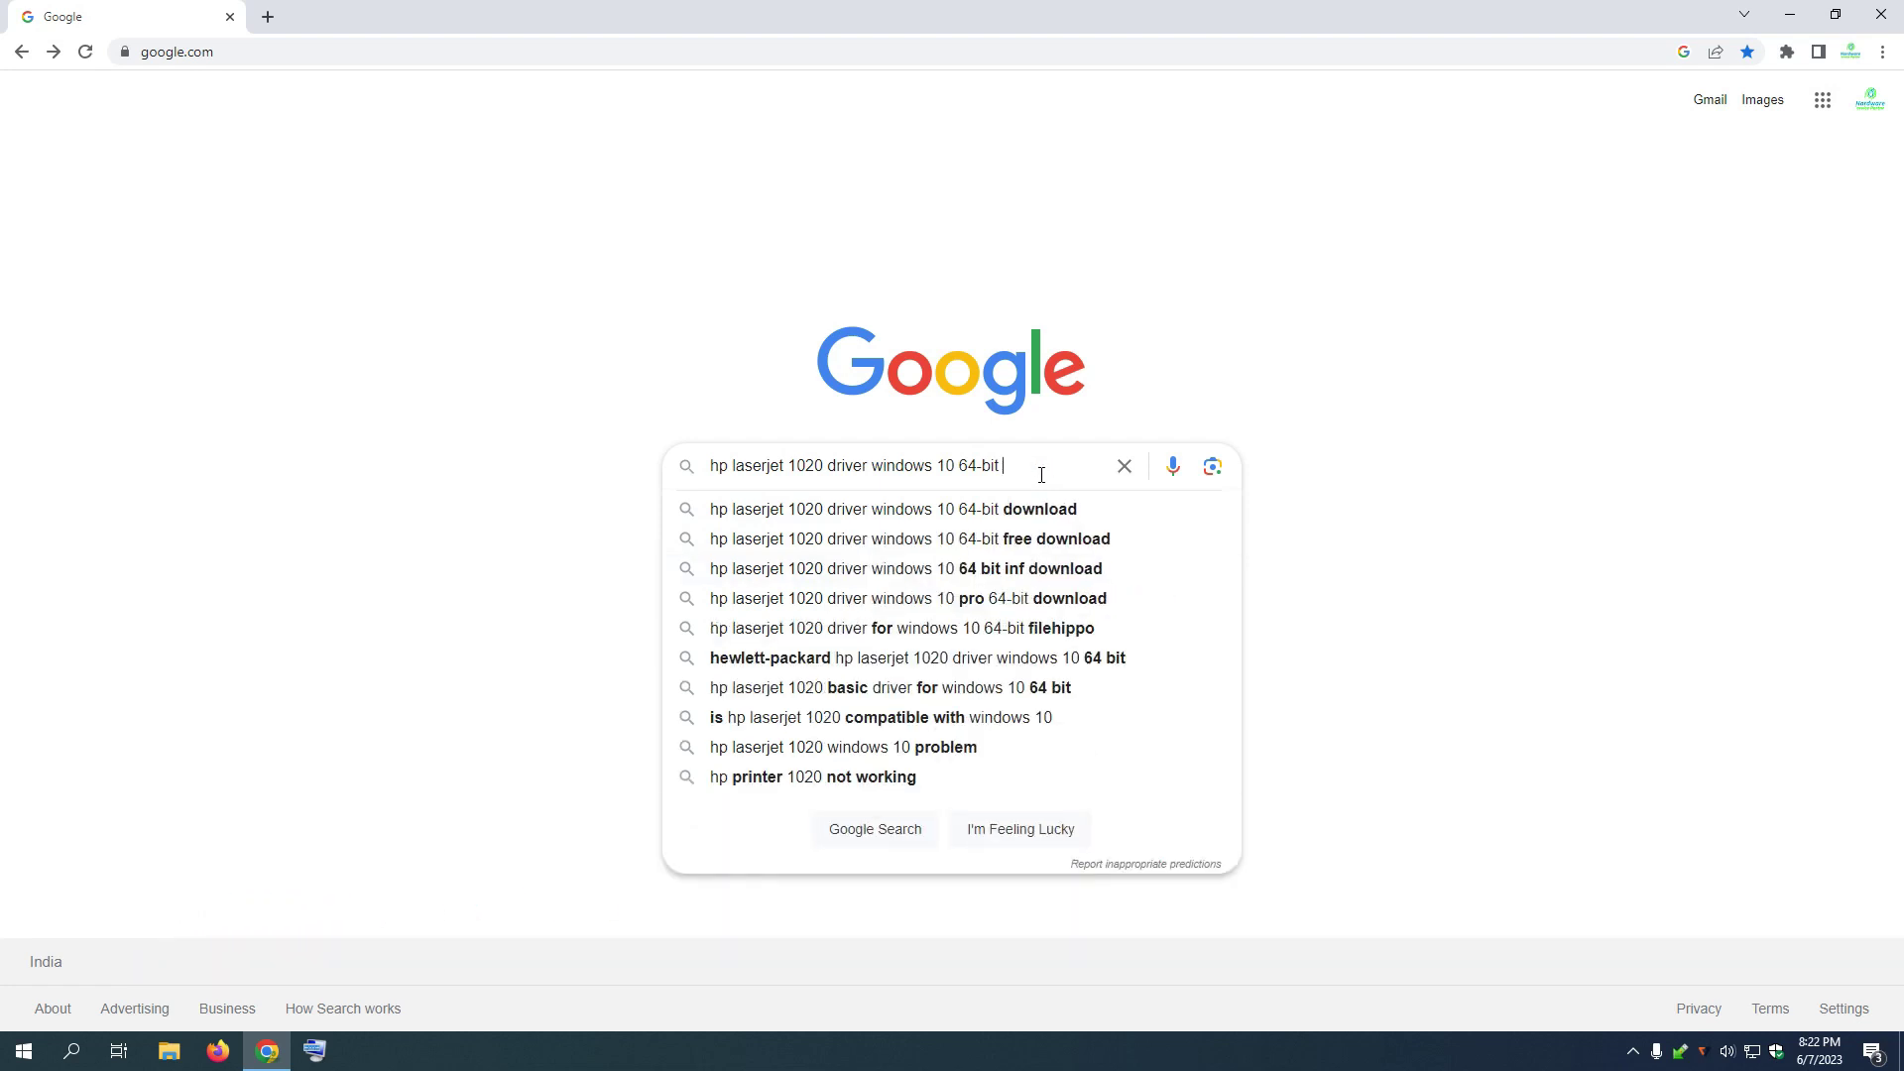
click(913, 511)
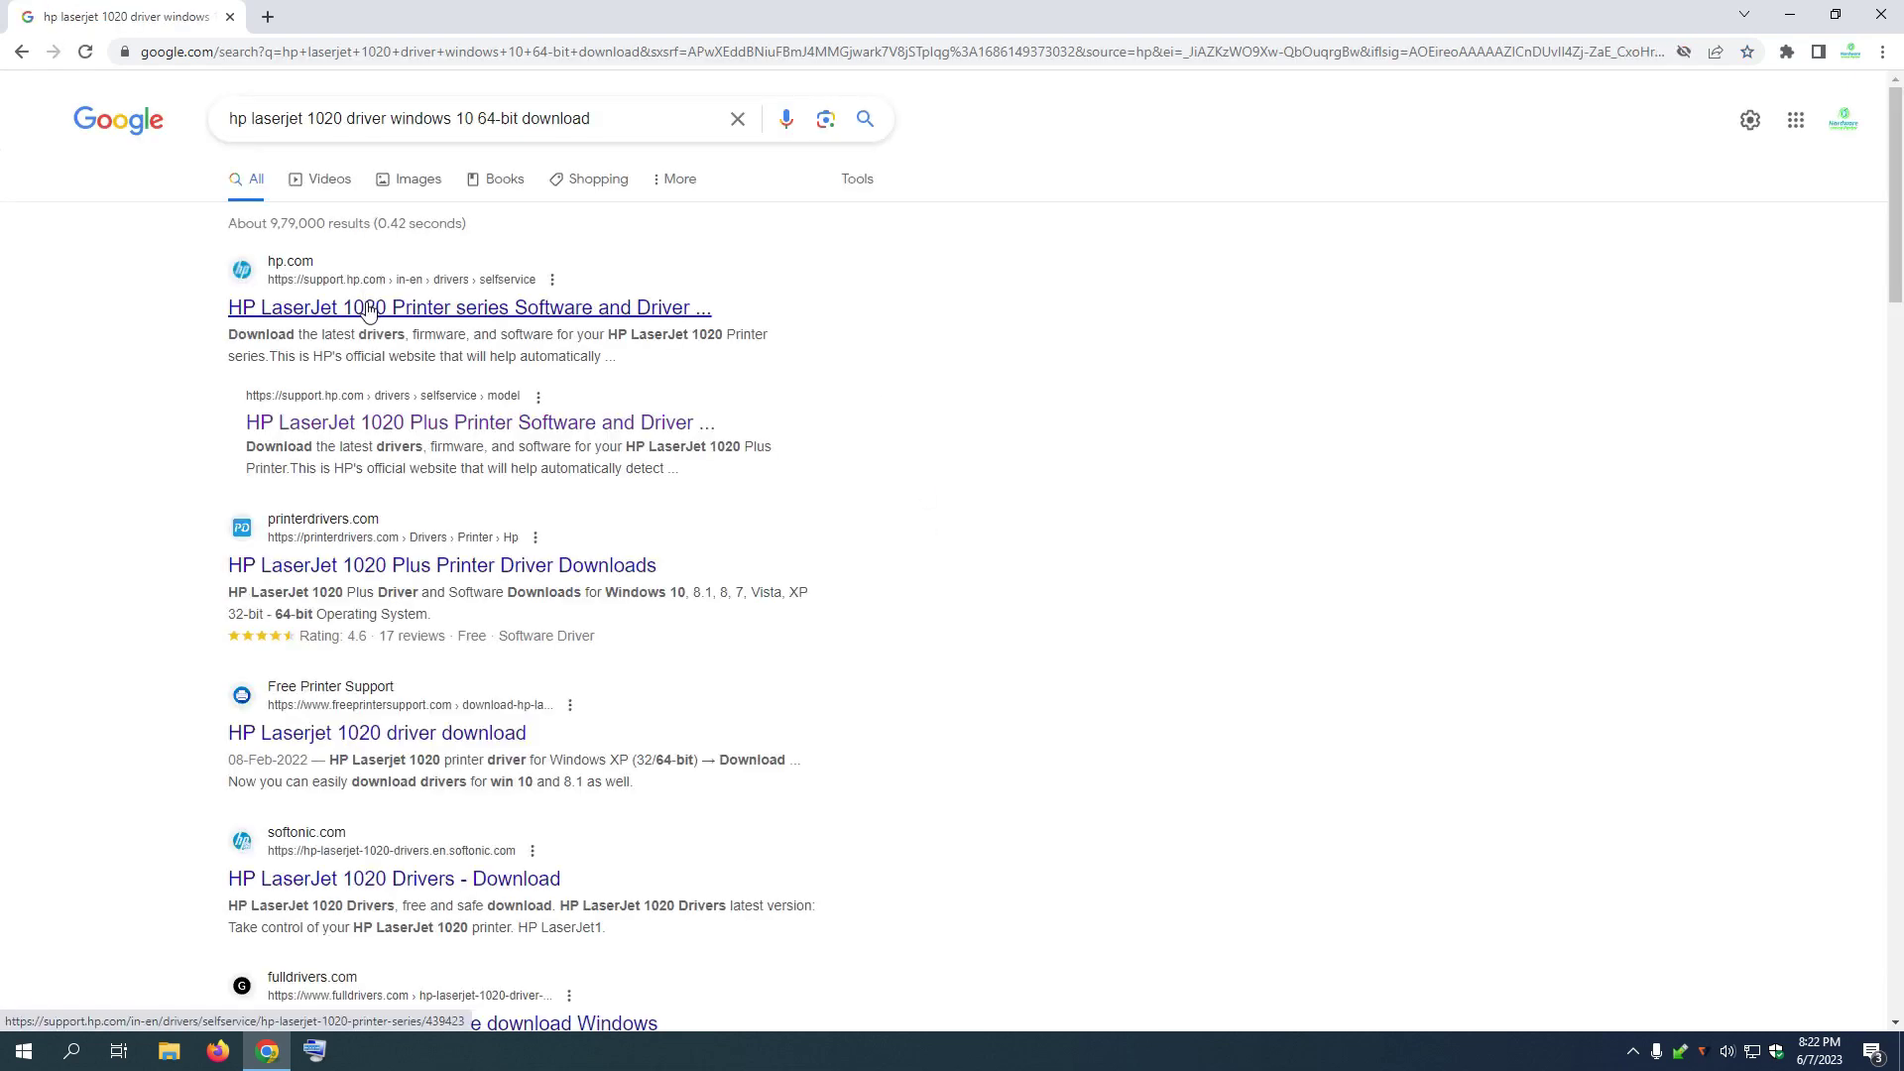
From HP's LaserJet 1020 Printer series support page, download the Full Feature Software and Driver installer and save it to the Desktop
click(369, 311)
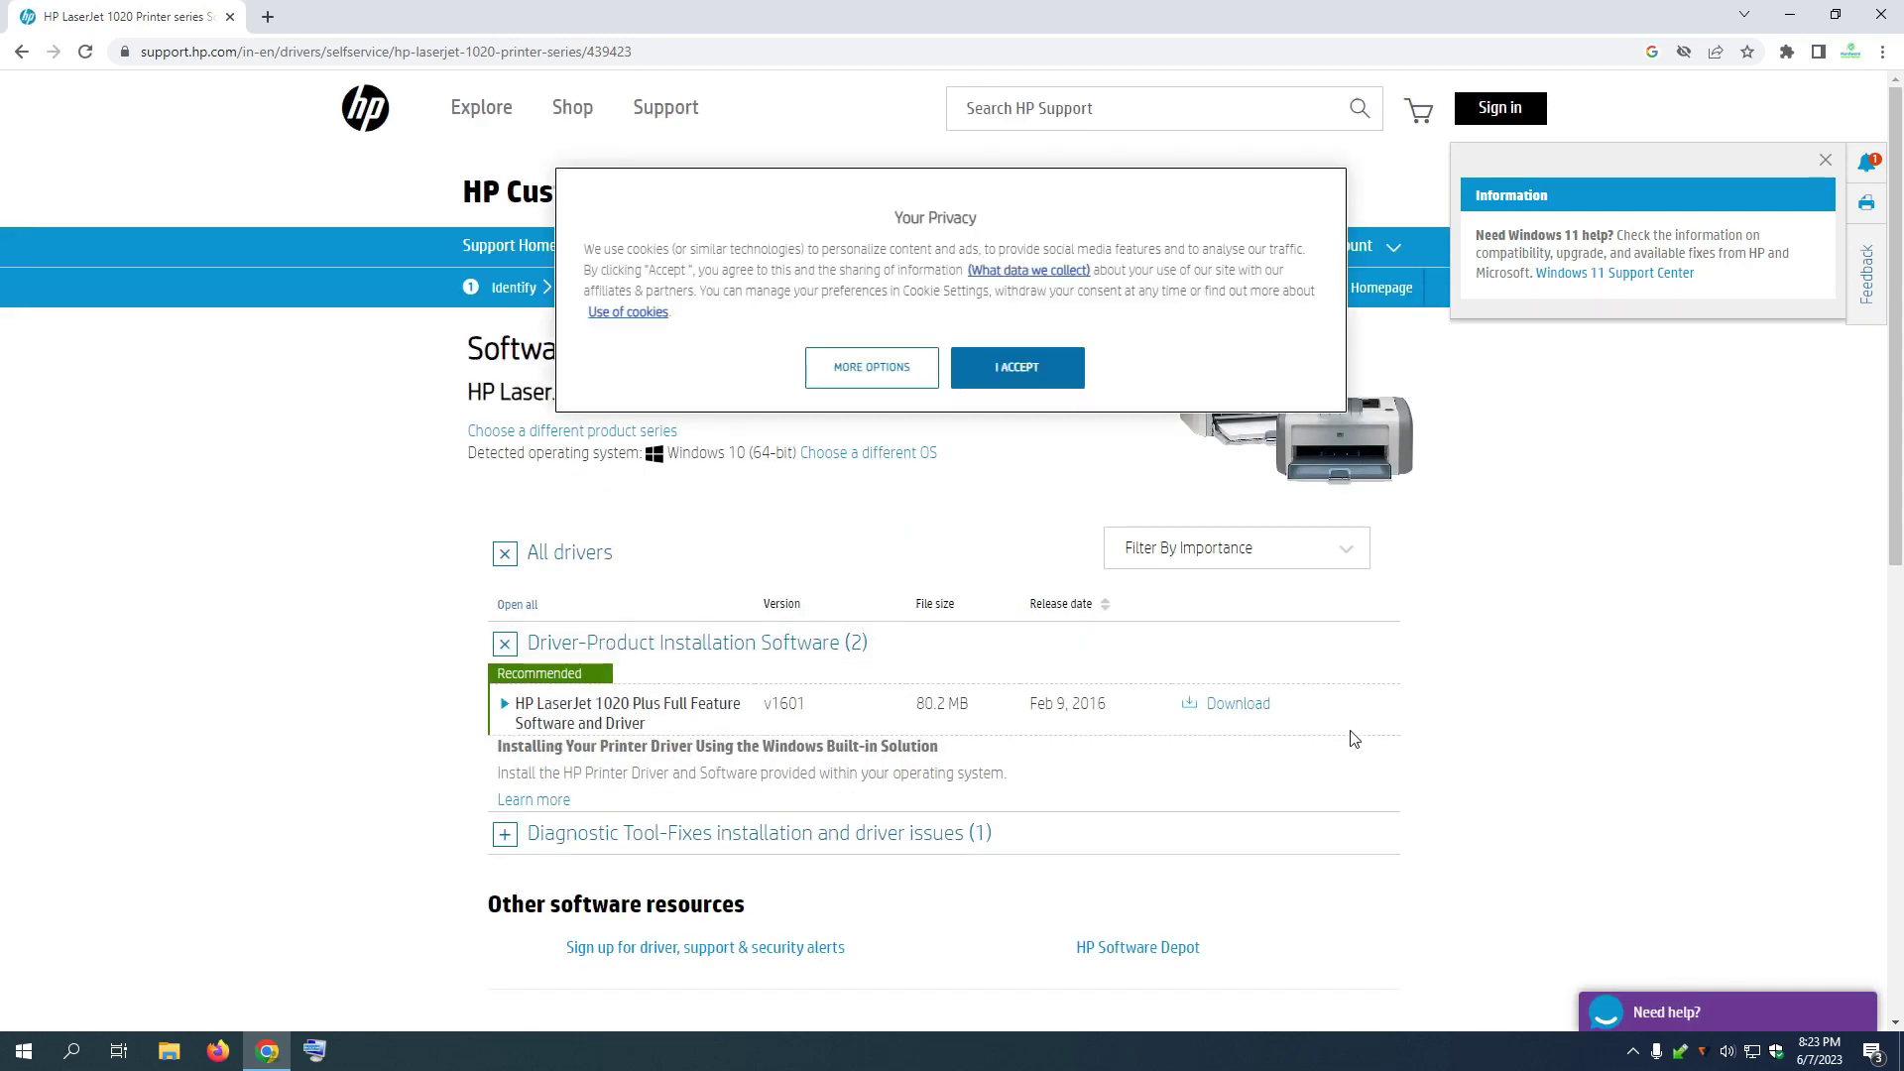
click(1246, 710)
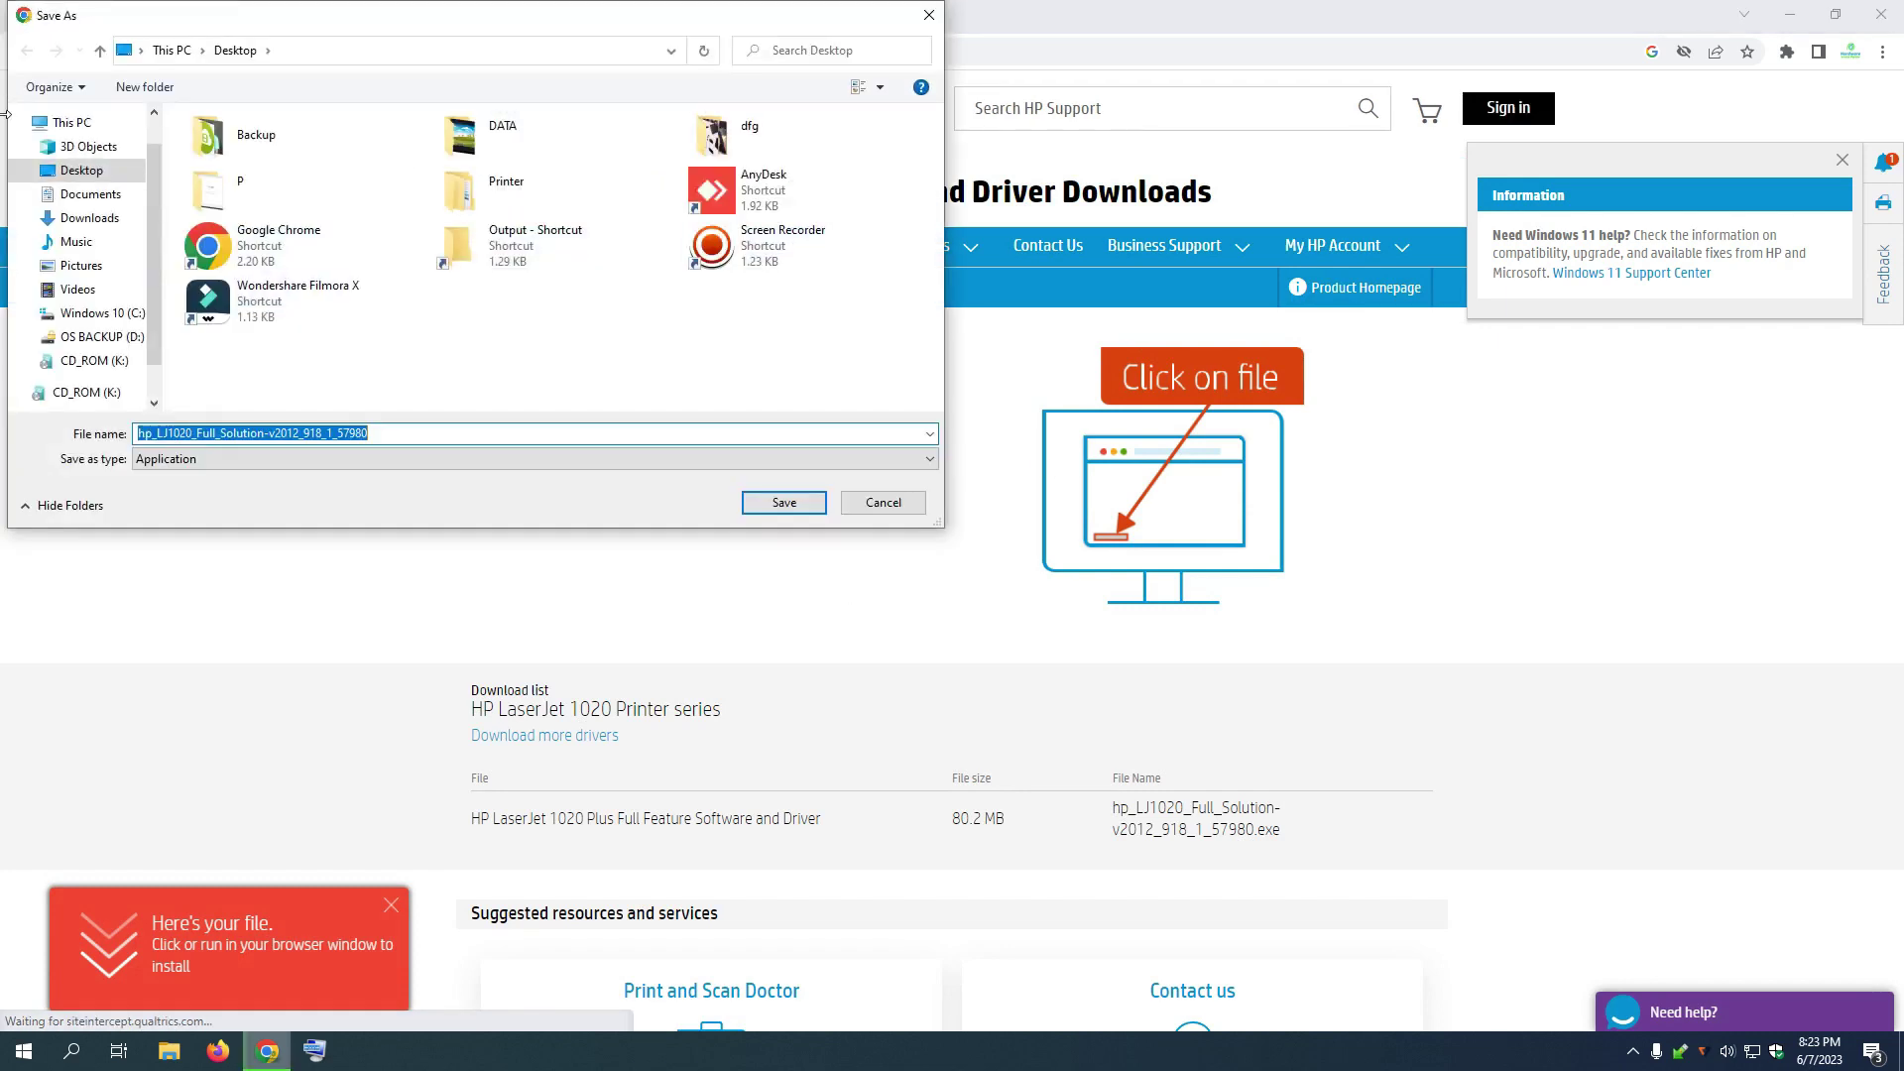
click(88, 175)
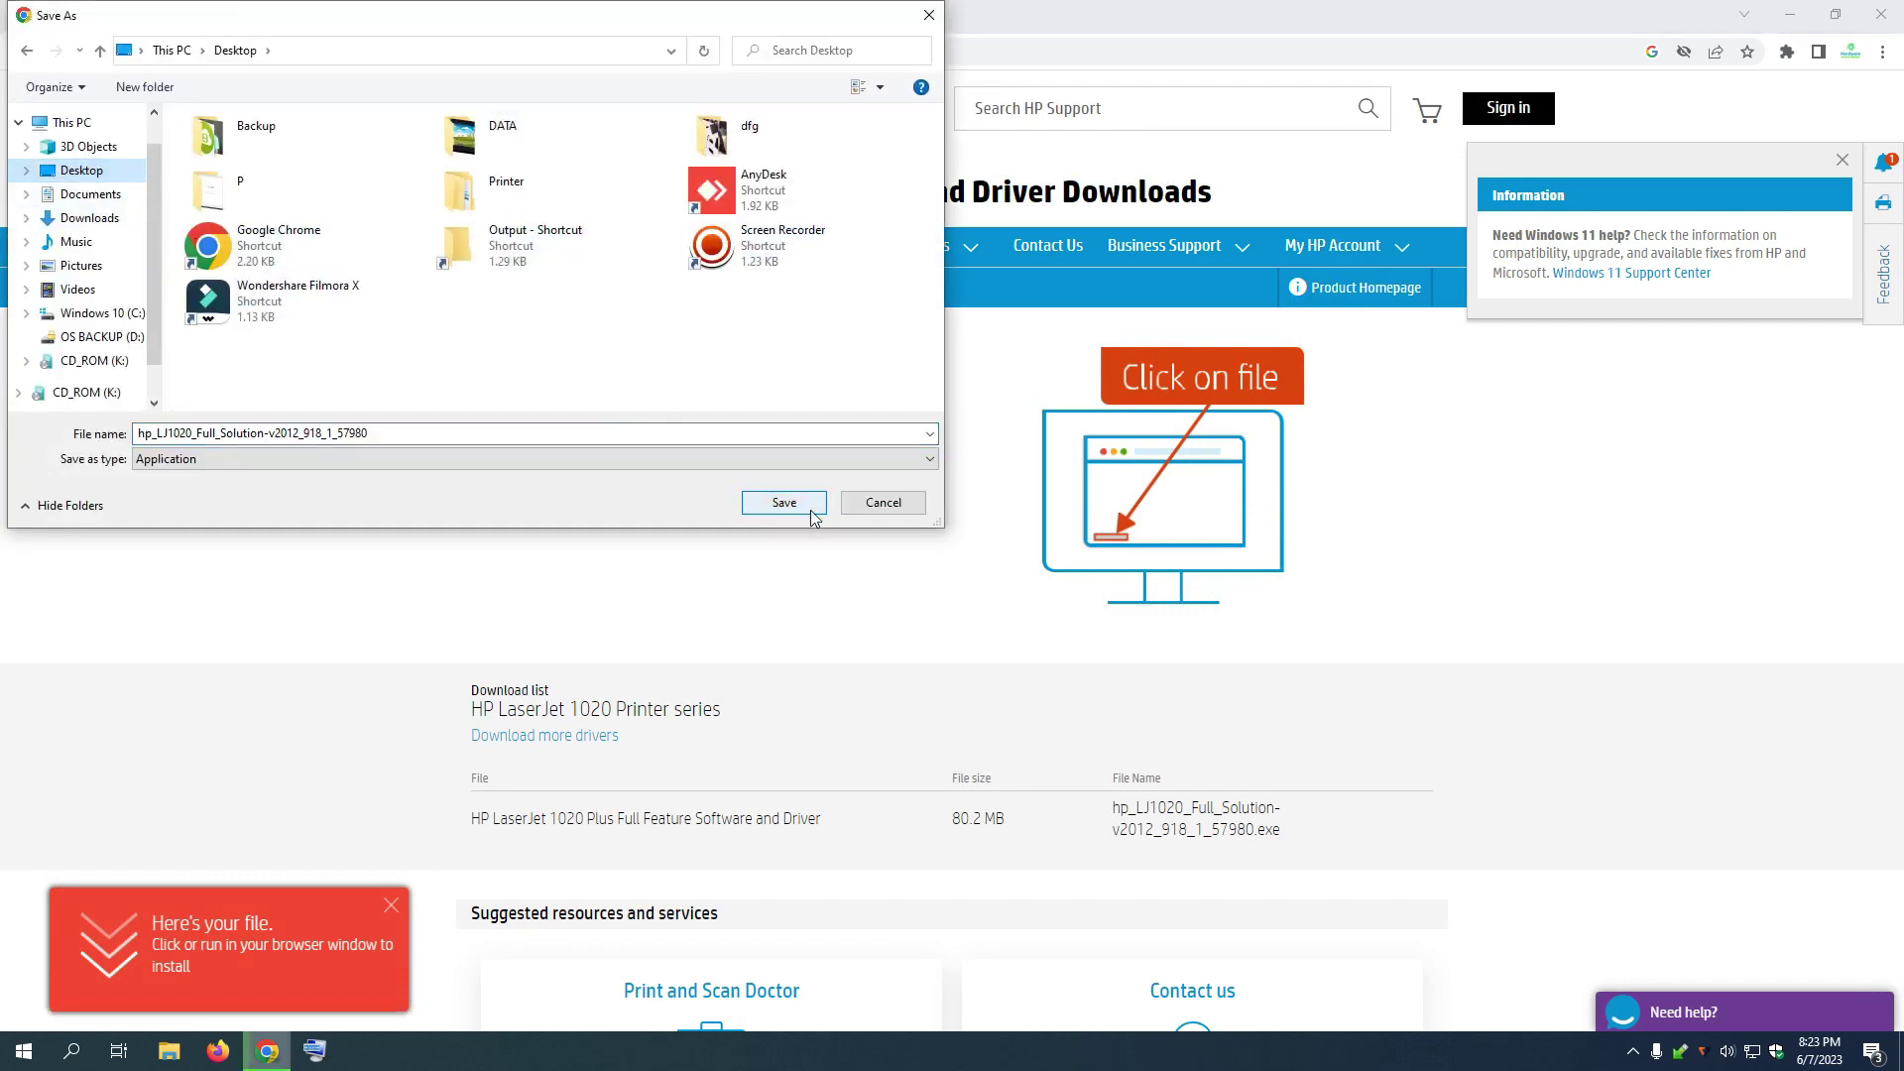
click(785, 502)
Close the browser and move the downloaded hp_LJ1020 installer to the middle of the desktop
double_click(1168, 8)
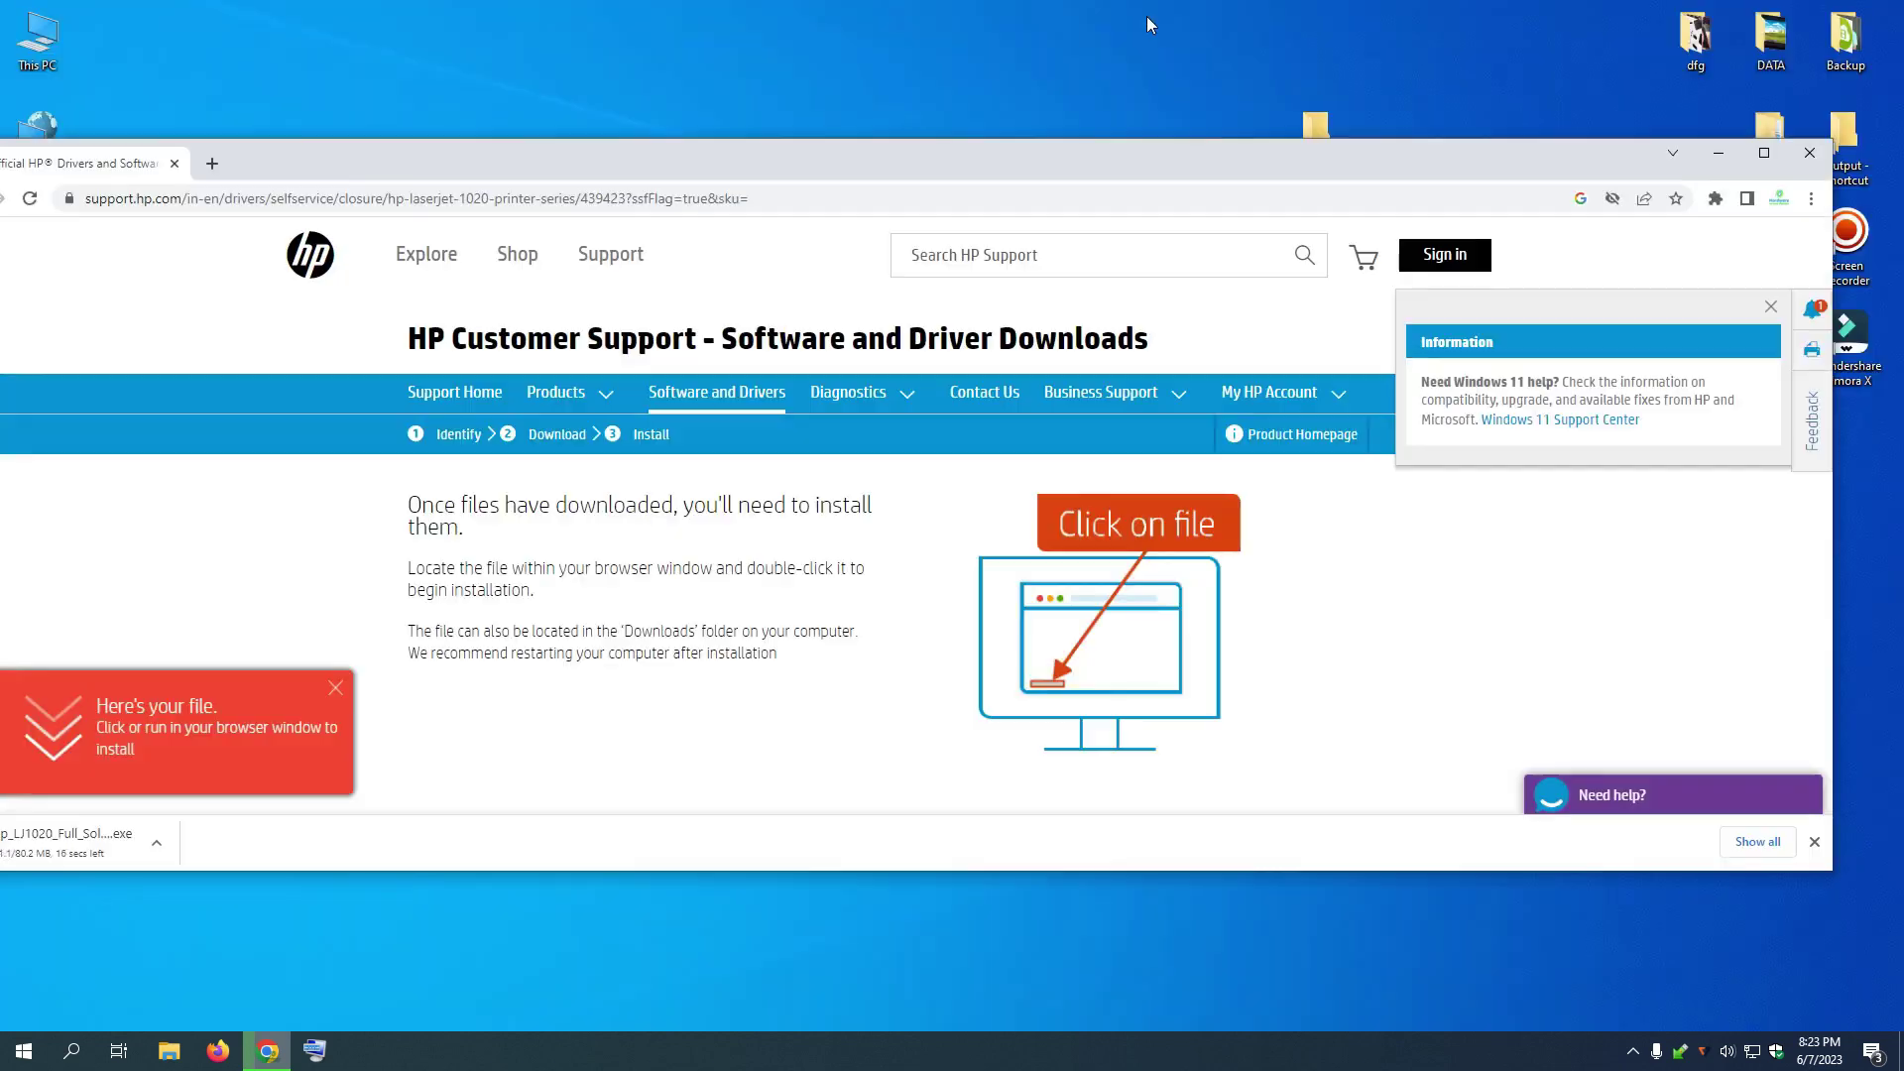
drag(884, 171, 1472, 160)
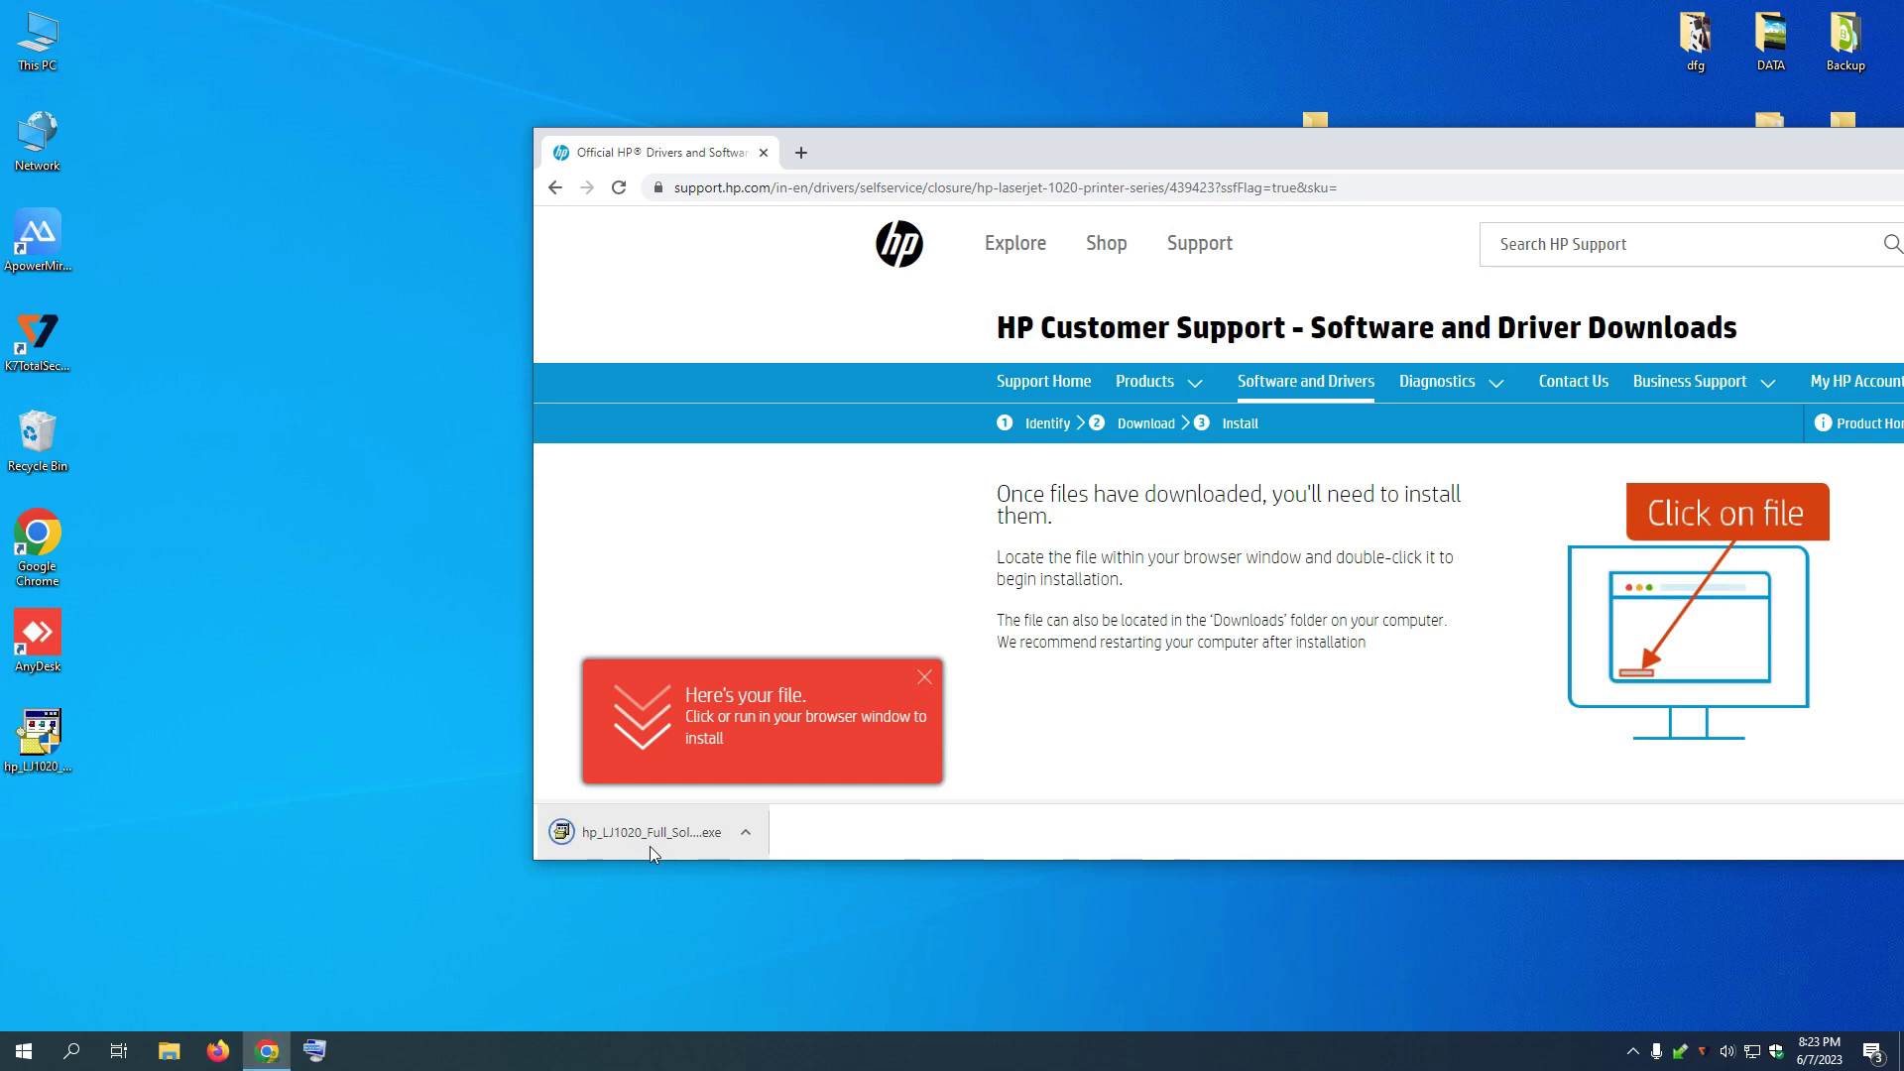
drag(1869, 151, 1420, 265)
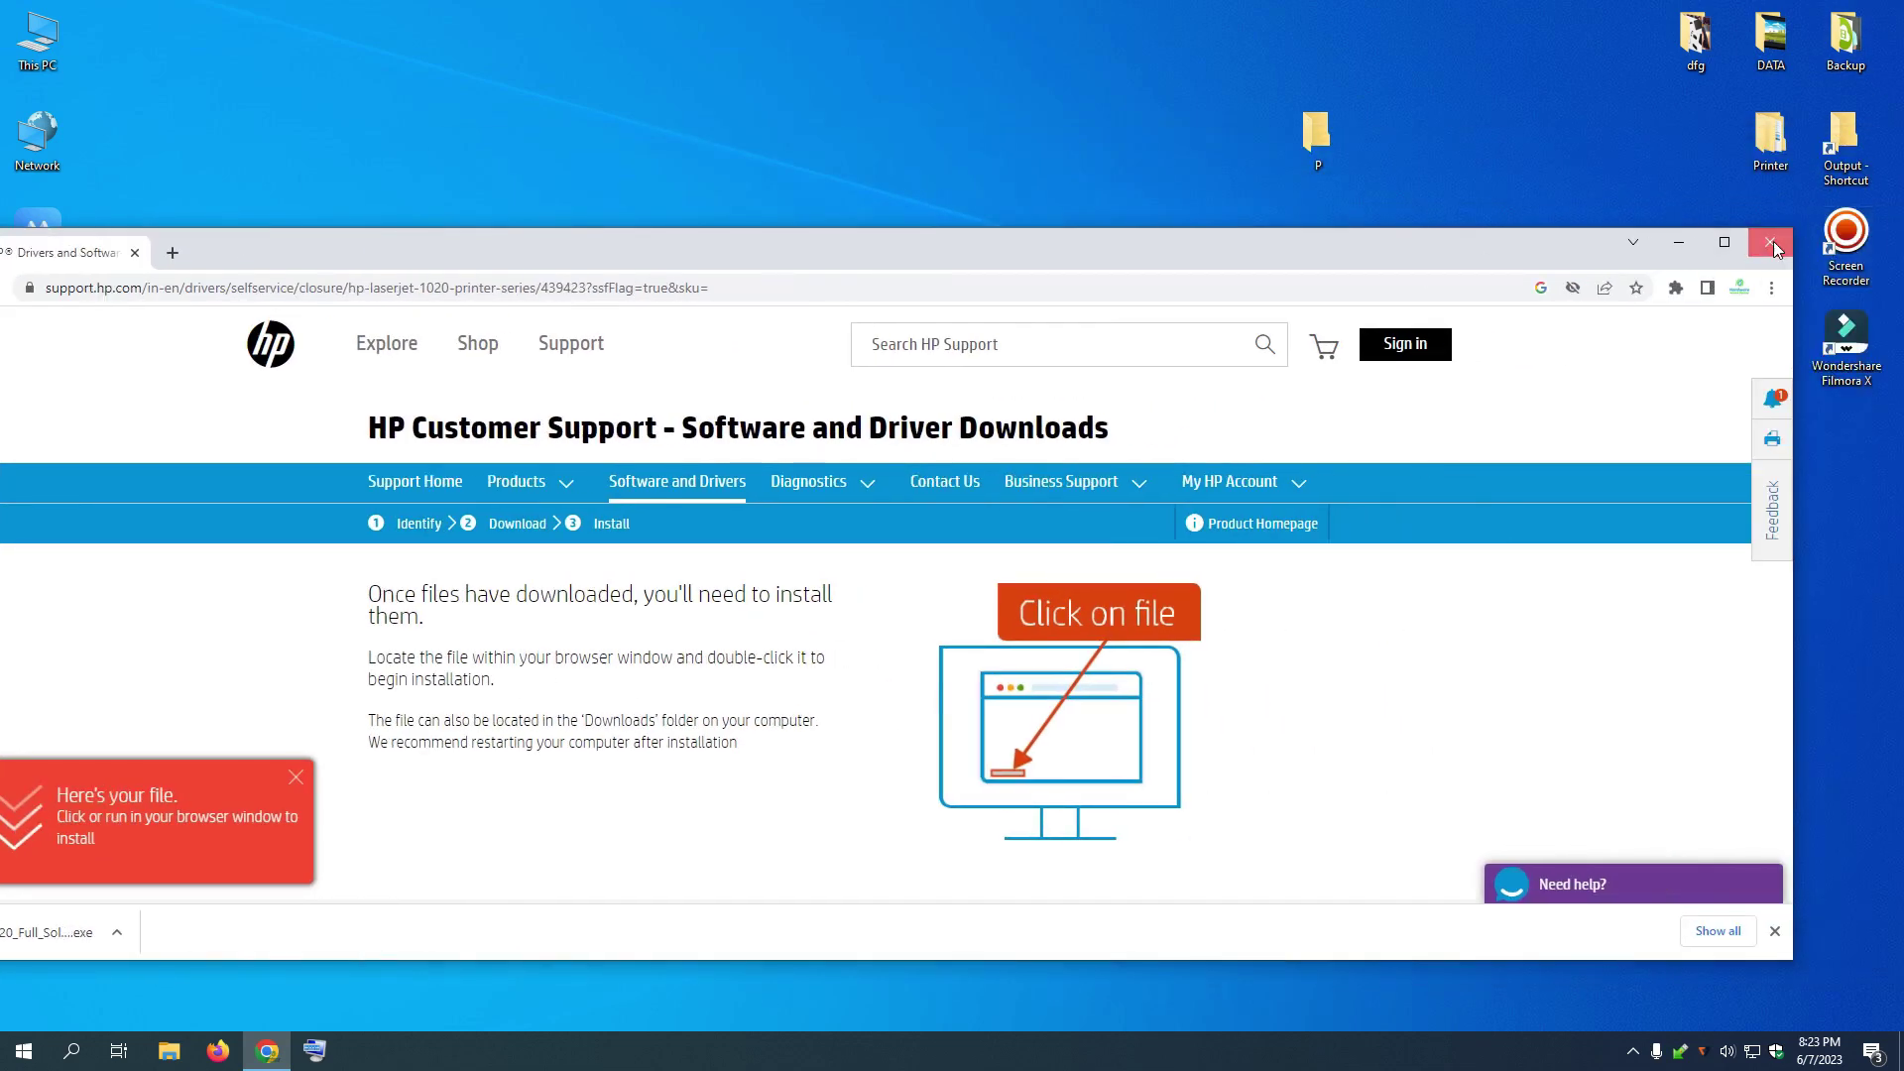
click(1785, 243)
drag(38, 764, 784, 571)
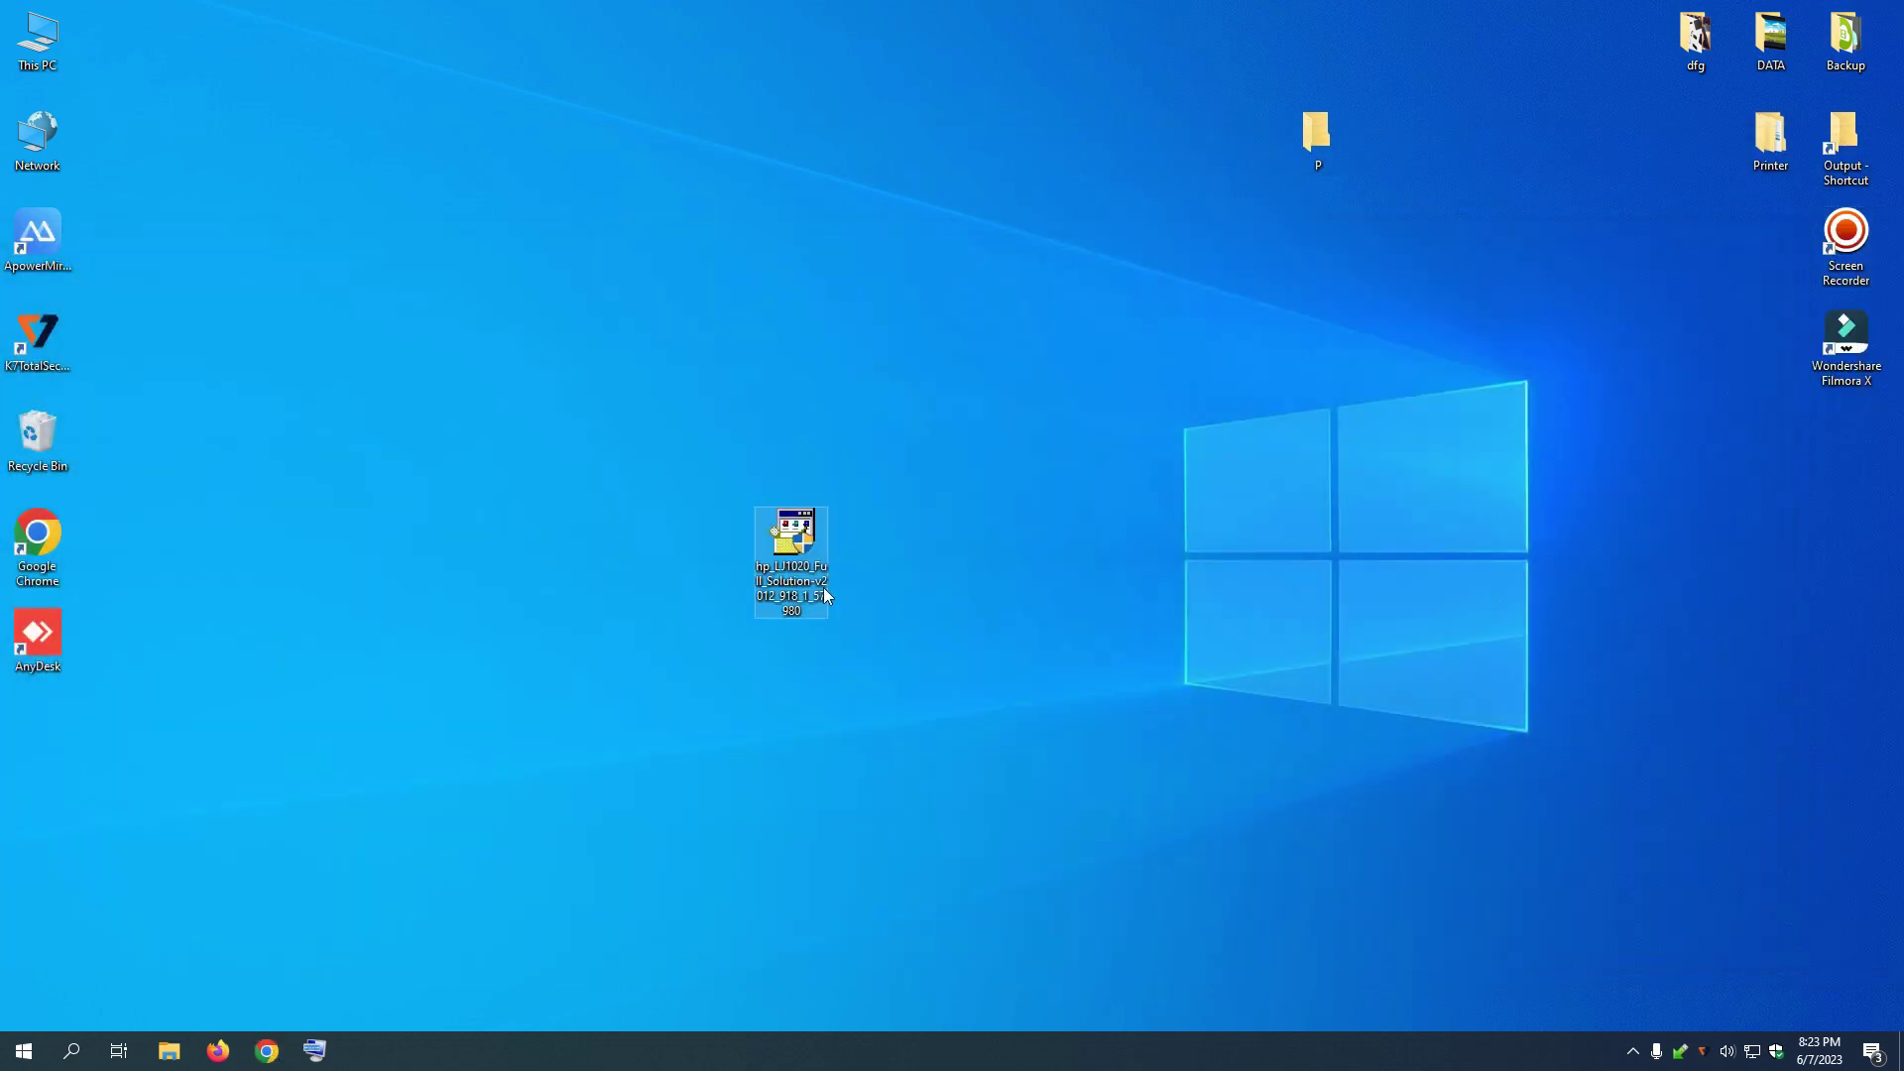
Try to install the HP LaserJet 1020 Series driver from the downloaded installer, accepting the license agreement, and cancel at the device connection stage
click(805, 558)
click(1075, 493)
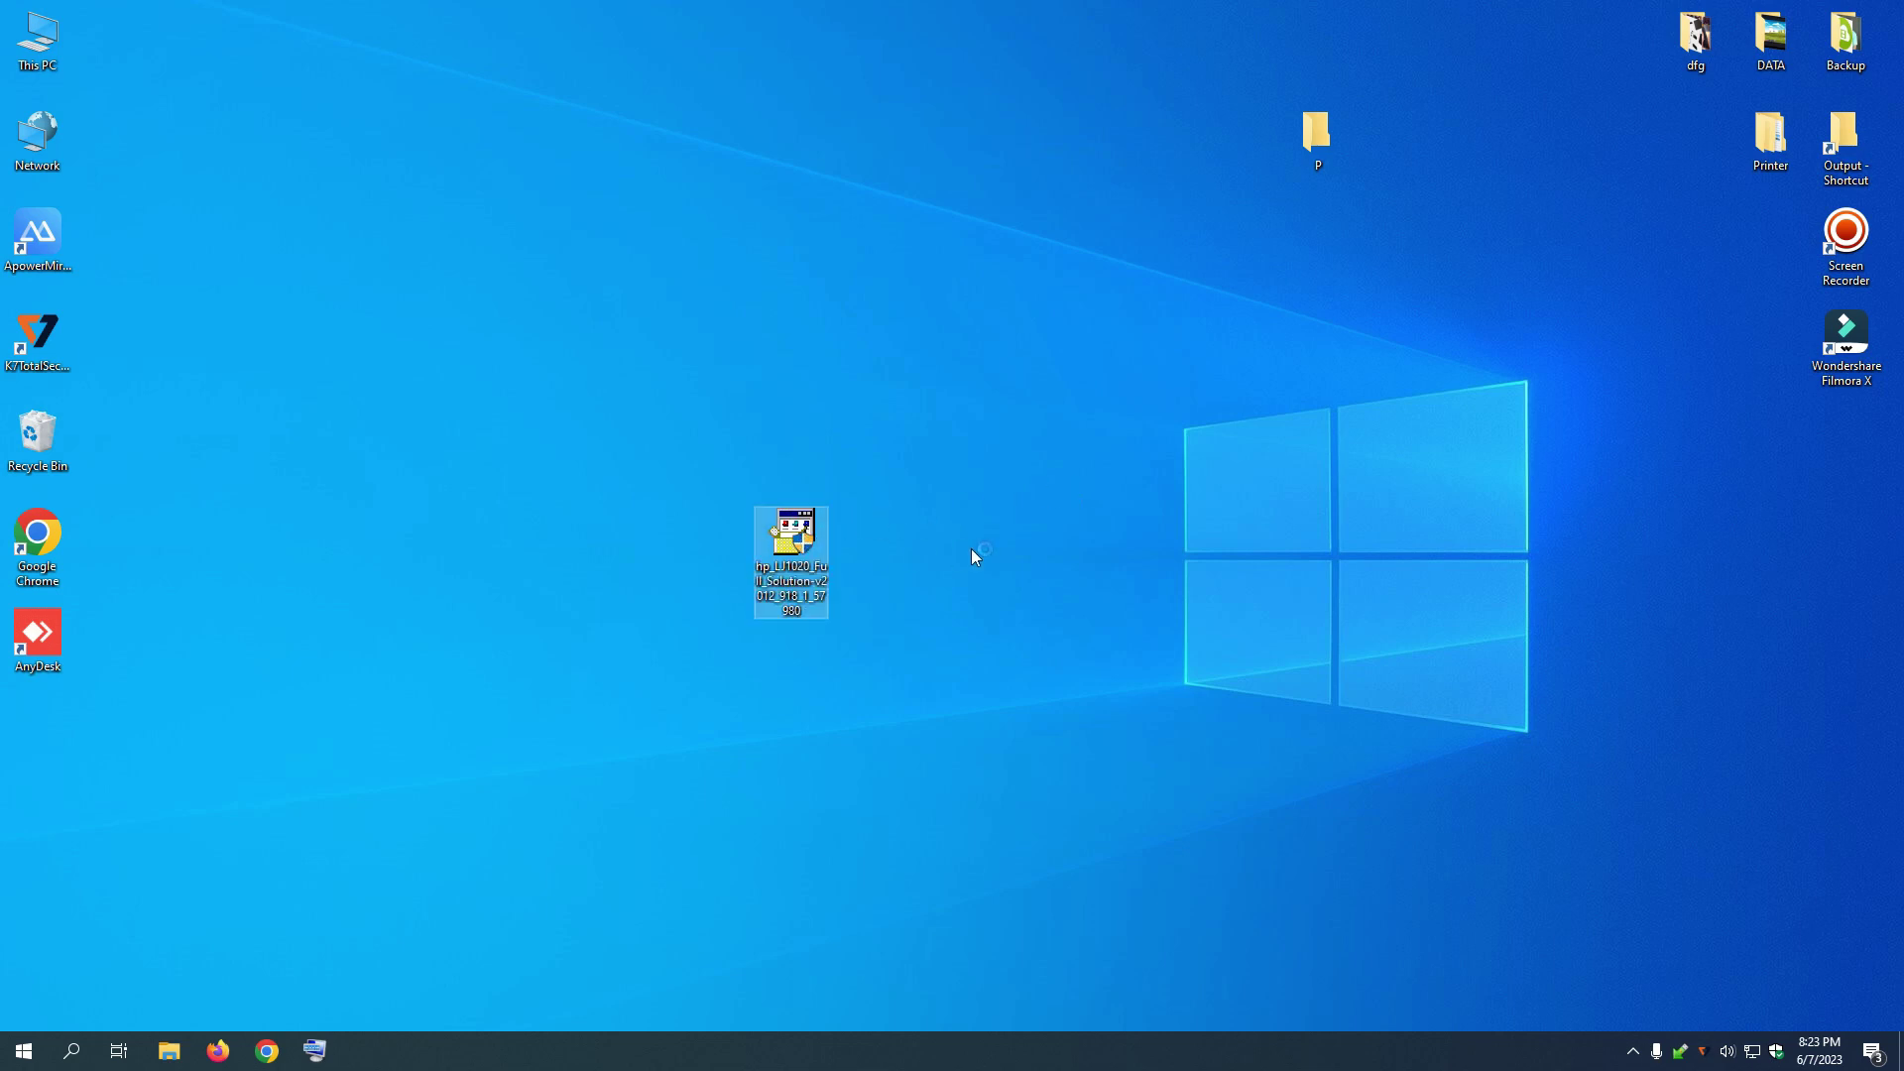
key(Return)
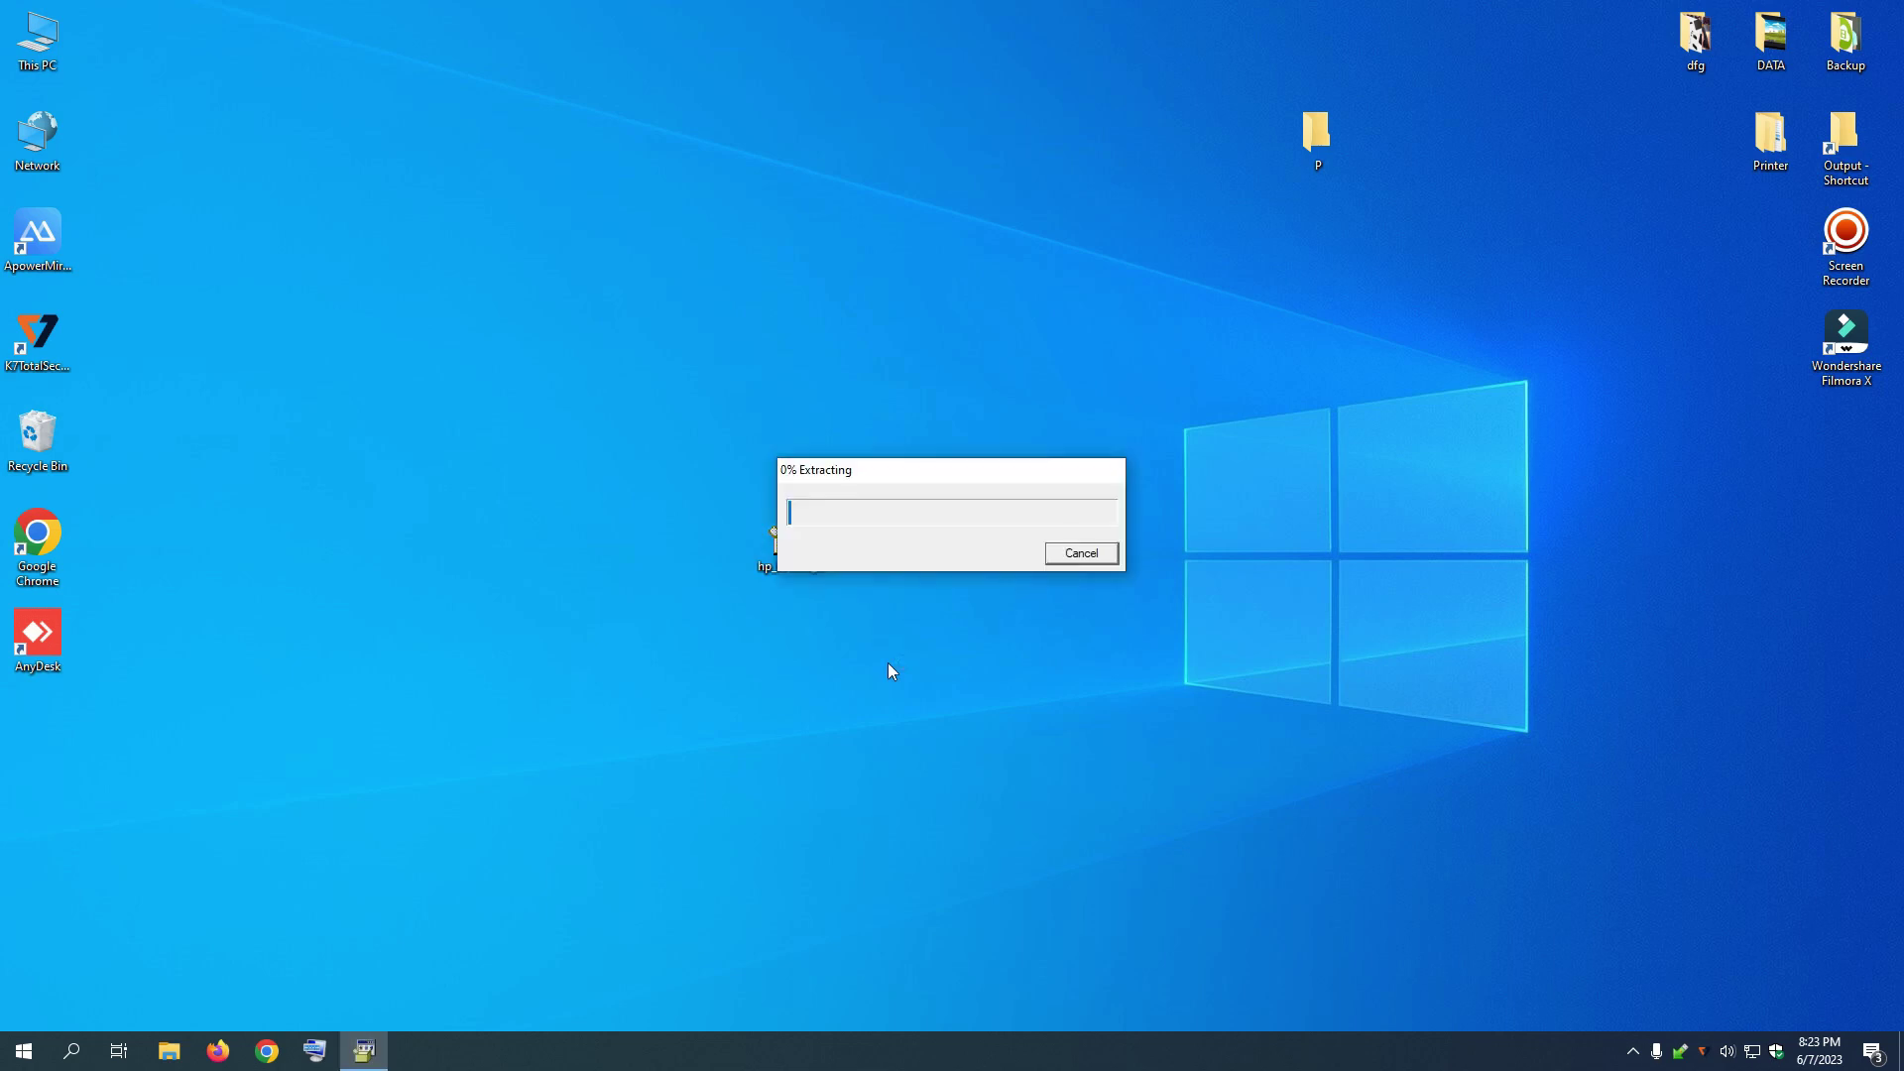
drag(931, 474, 960, 612)
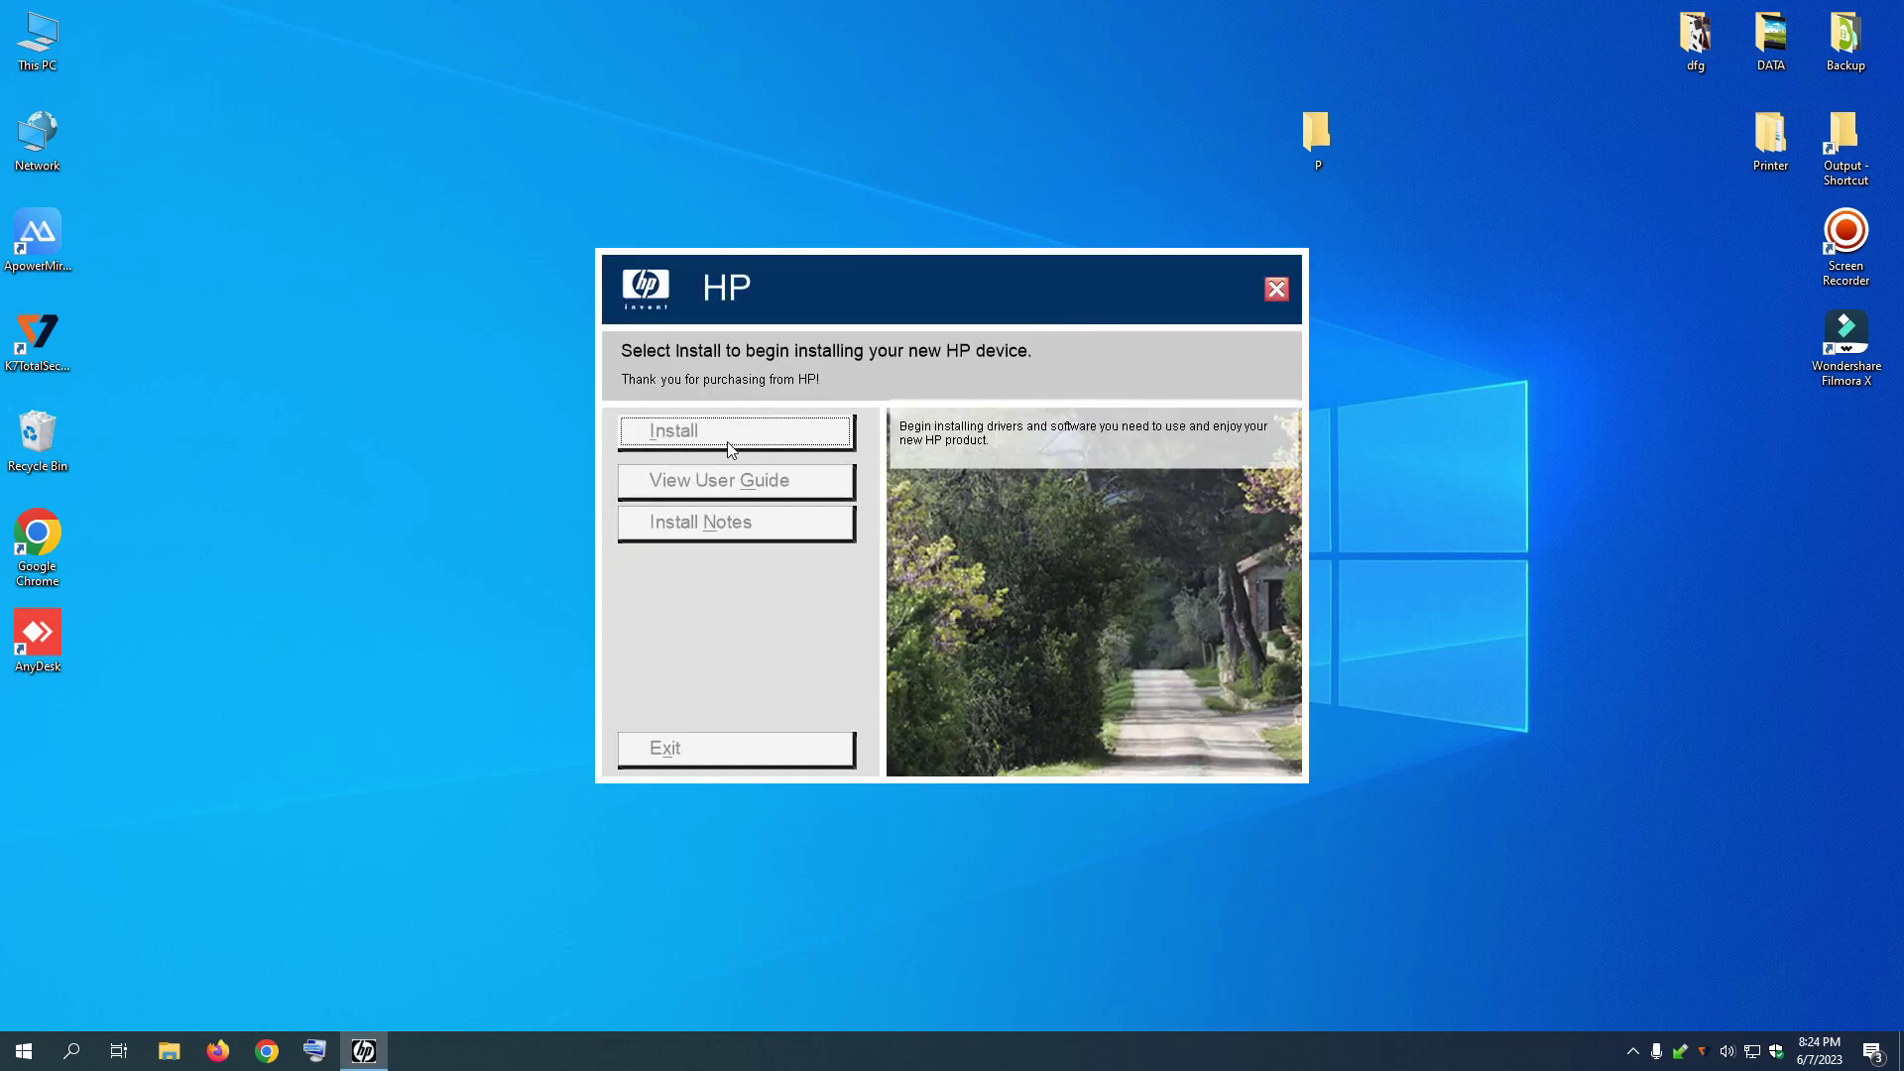
click(704, 429)
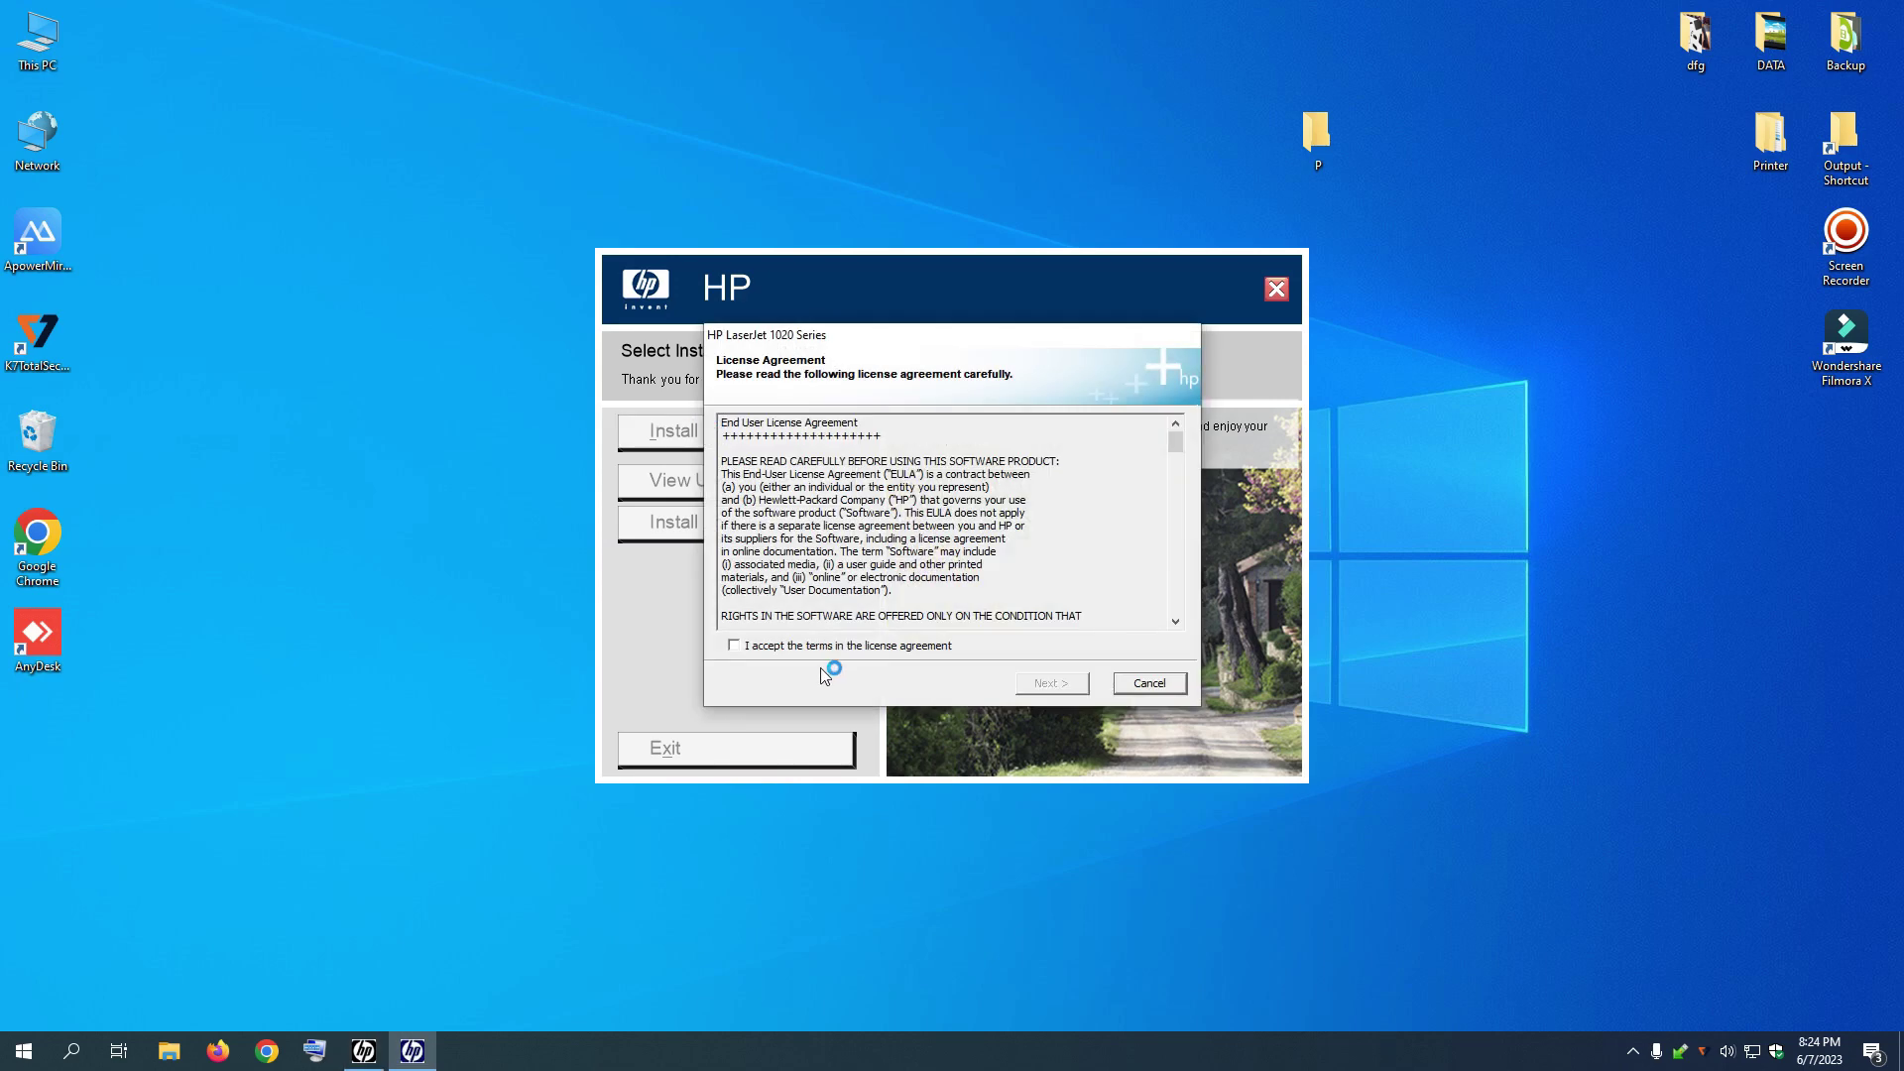
click(763, 647)
click(1045, 685)
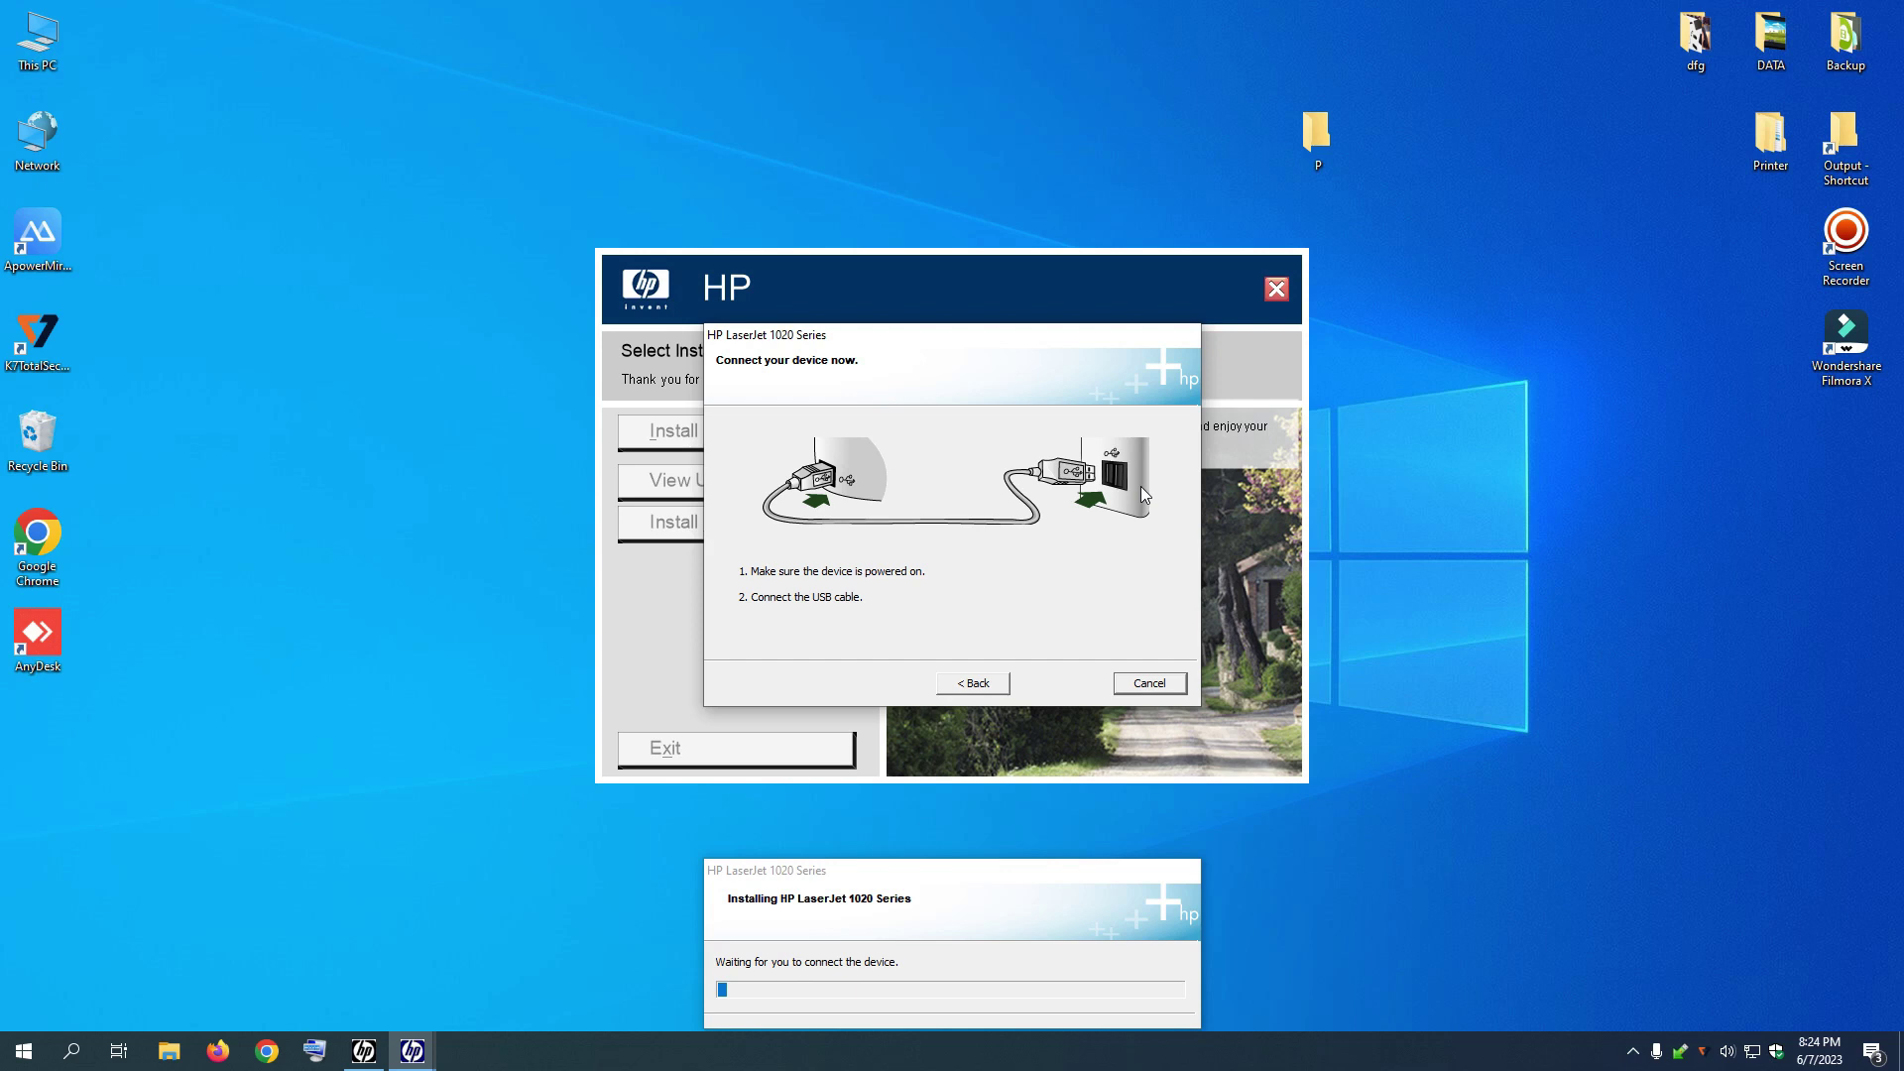
click(1158, 682)
click(947, 567)
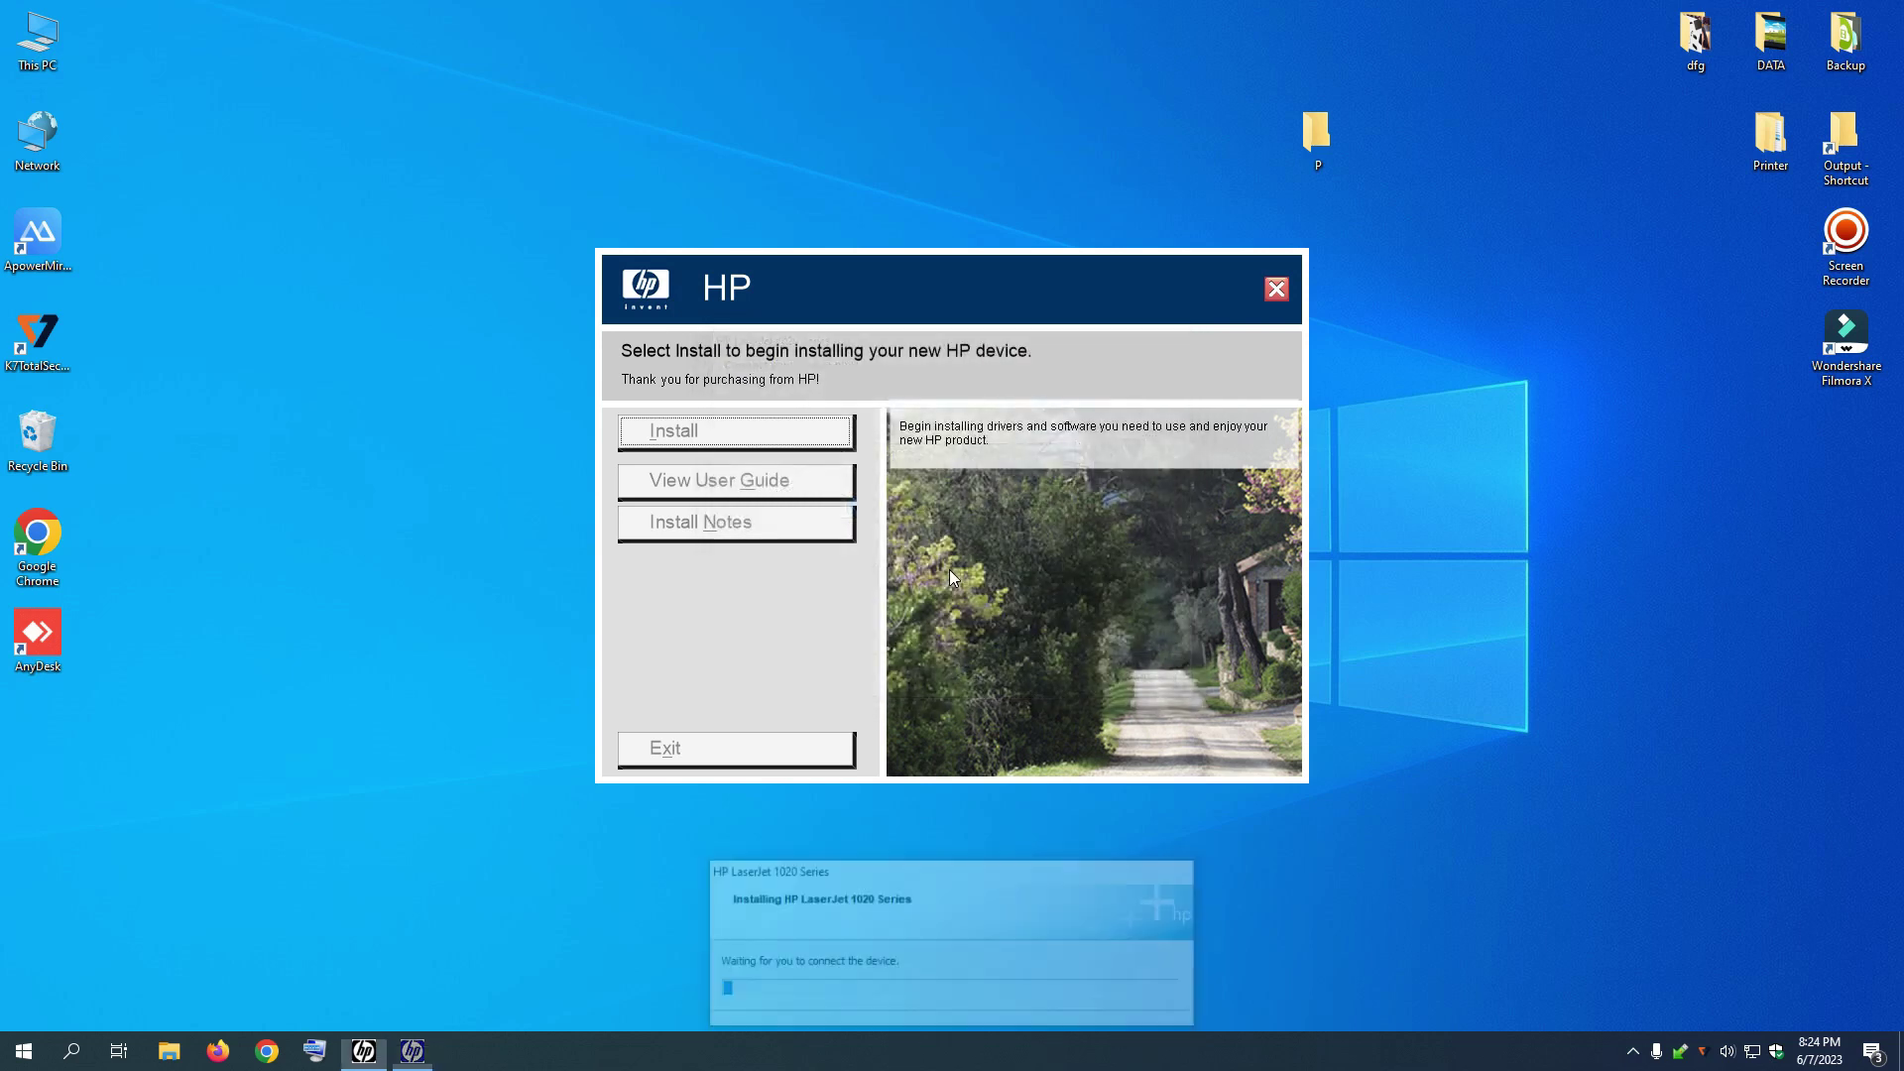
Retry the LaserJet 1020 installation with the license terms accepted, cancel it while it waits for the device, and exit the HP installer
click(707, 436)
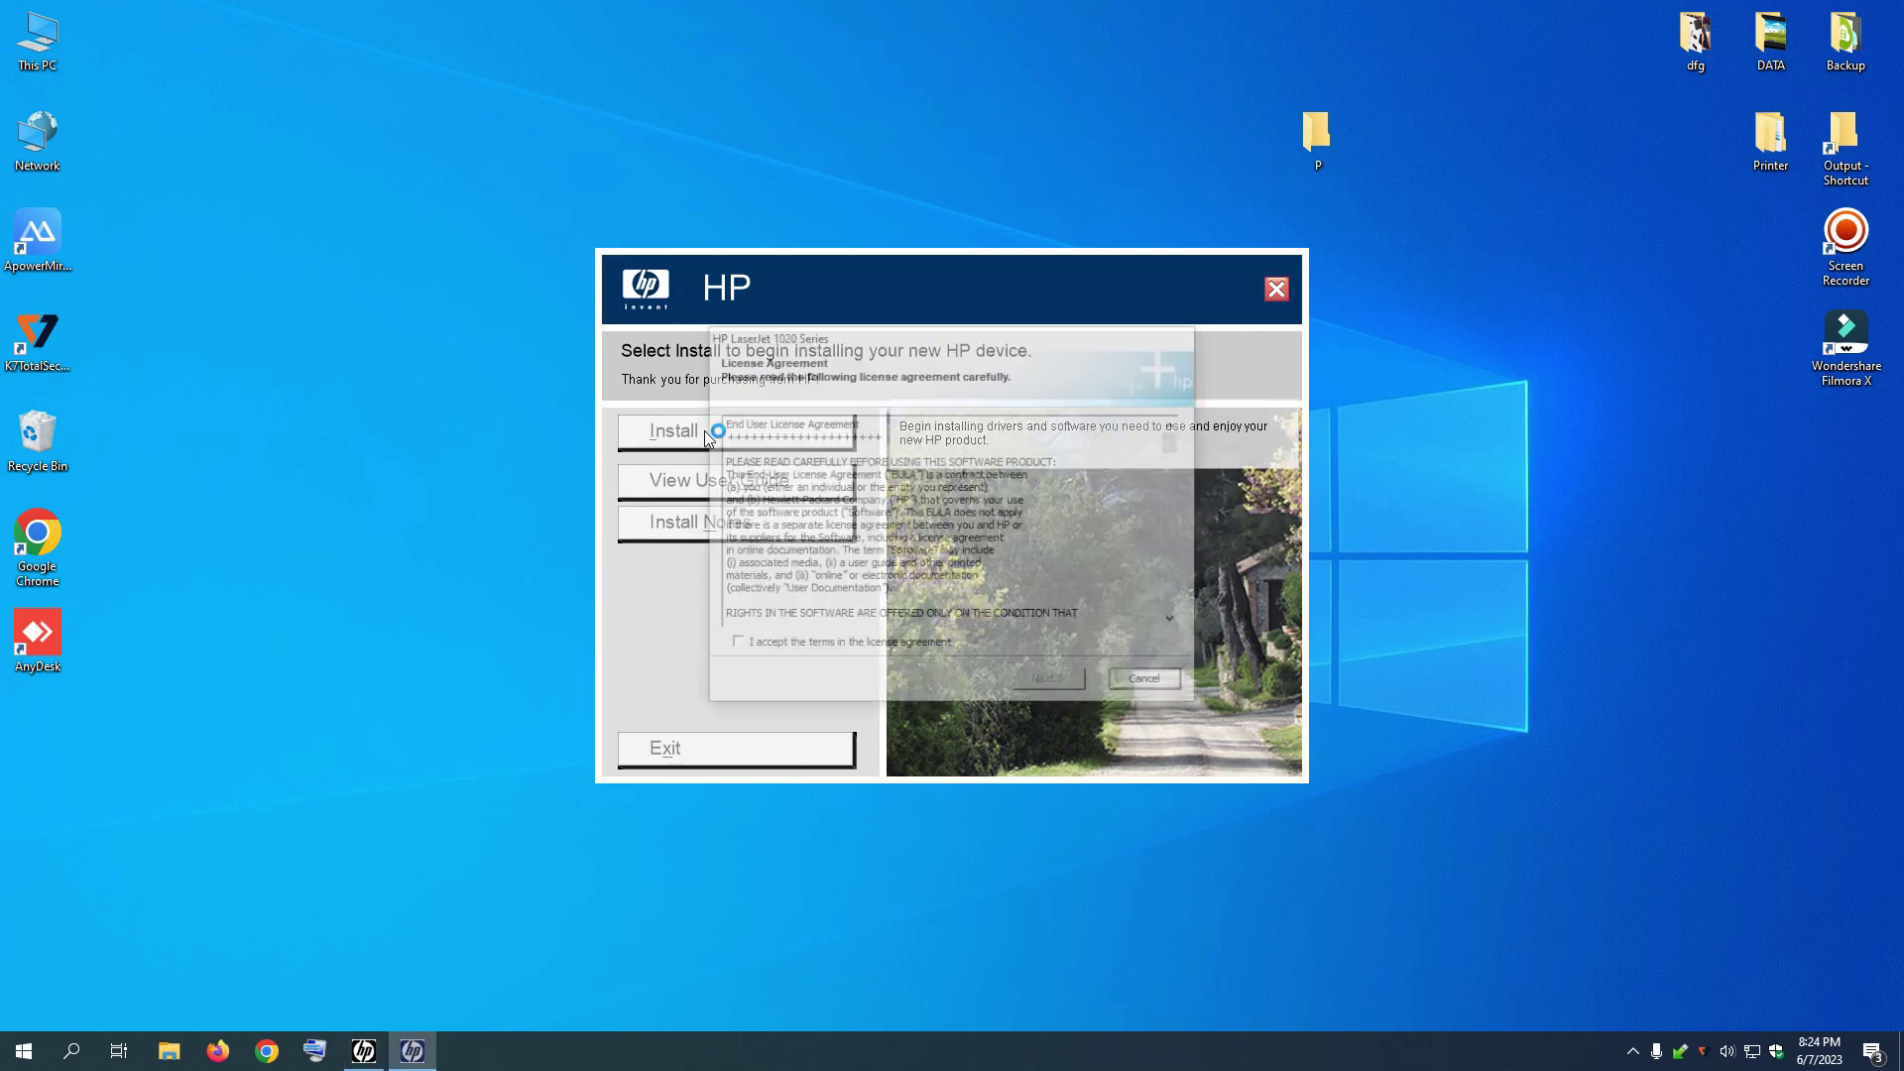
click(777, 650)
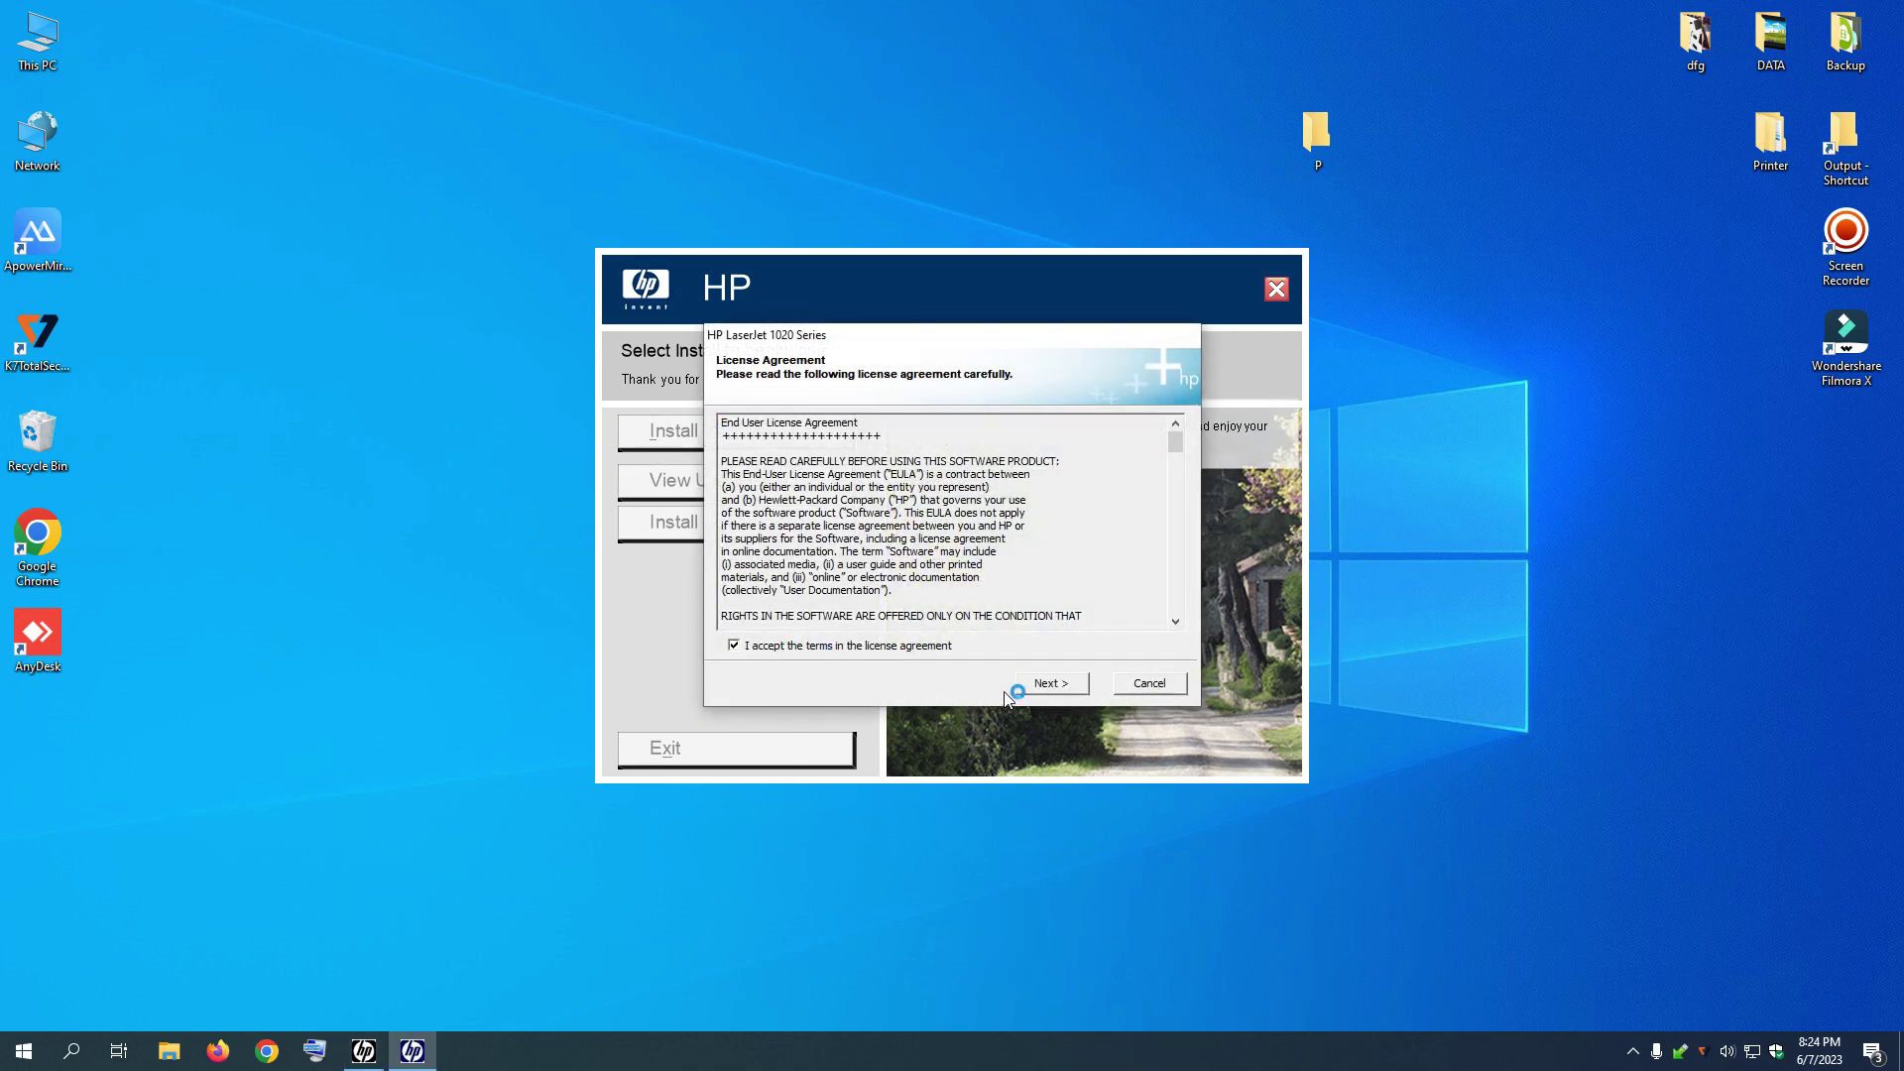
click(1043, 686)
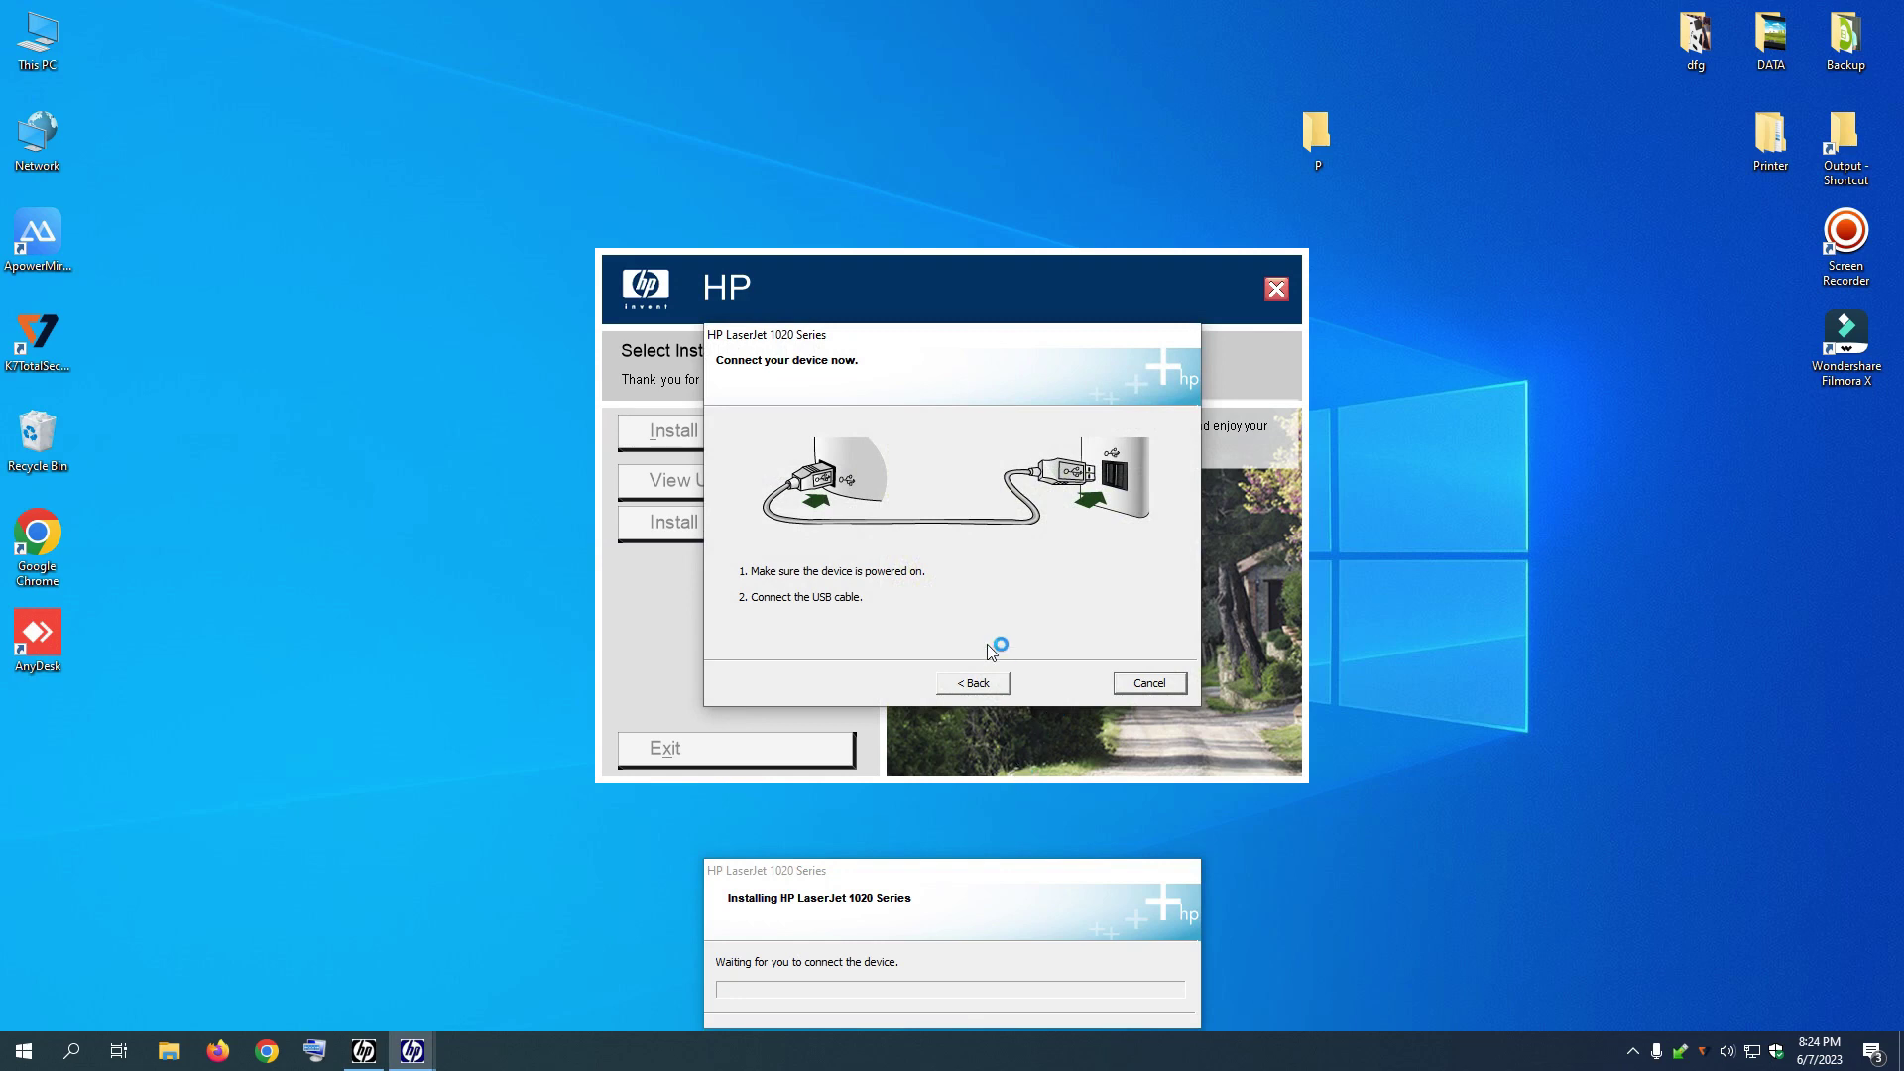
drag(969, 869, 996, 779)
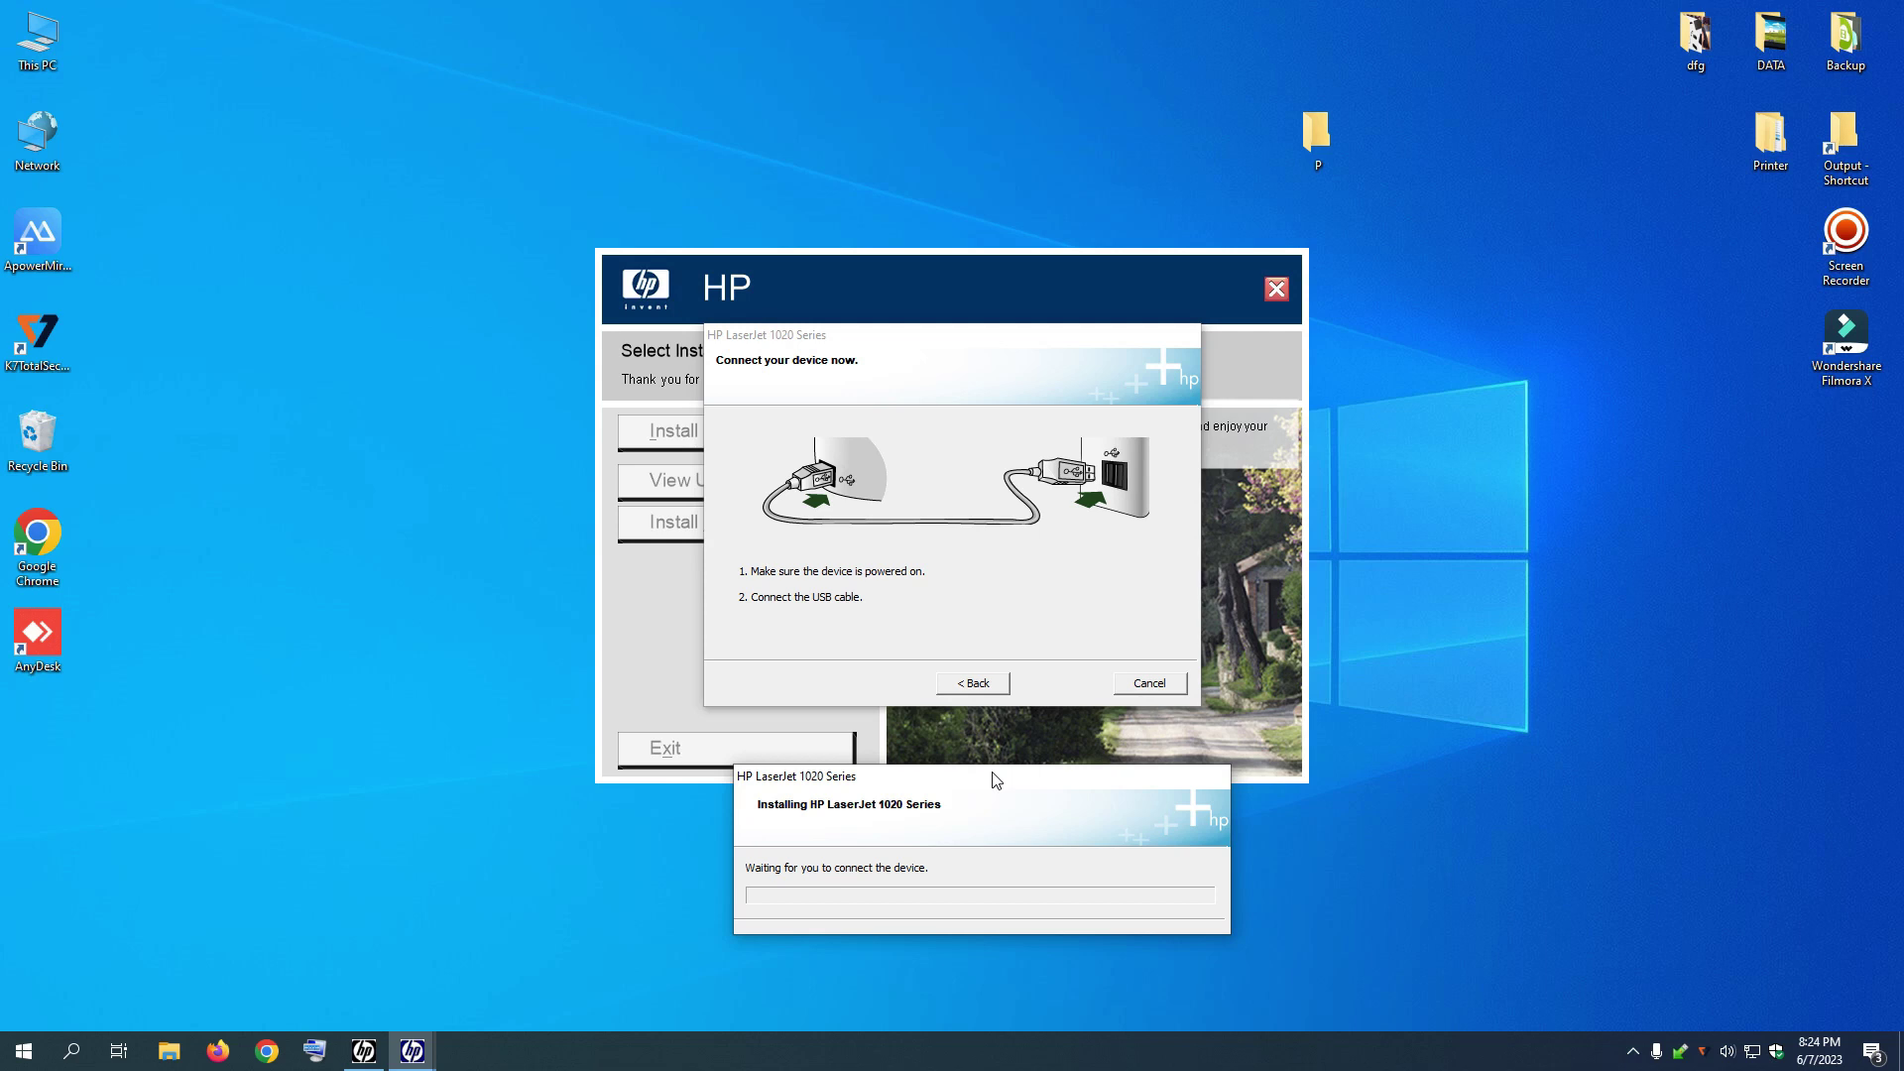
click(1166, 686)
click(958, 569)
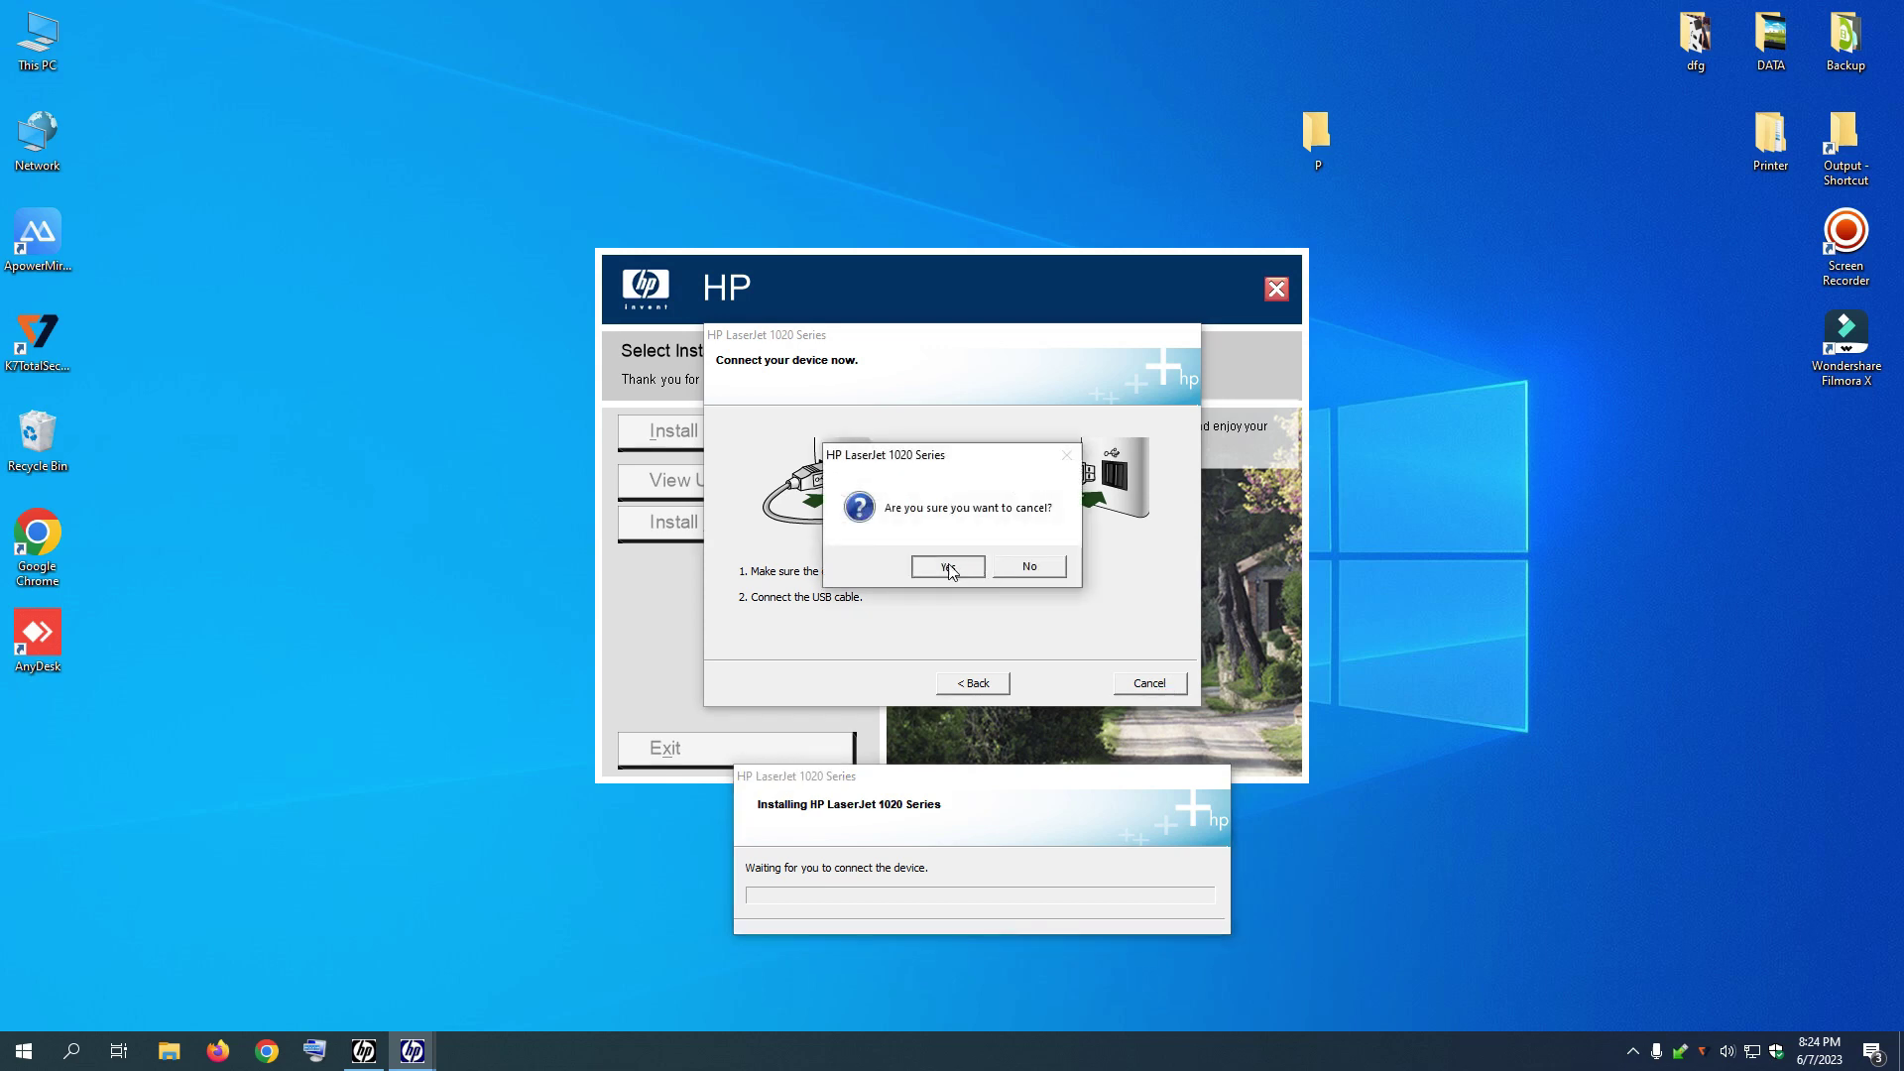
click(1276, 289)
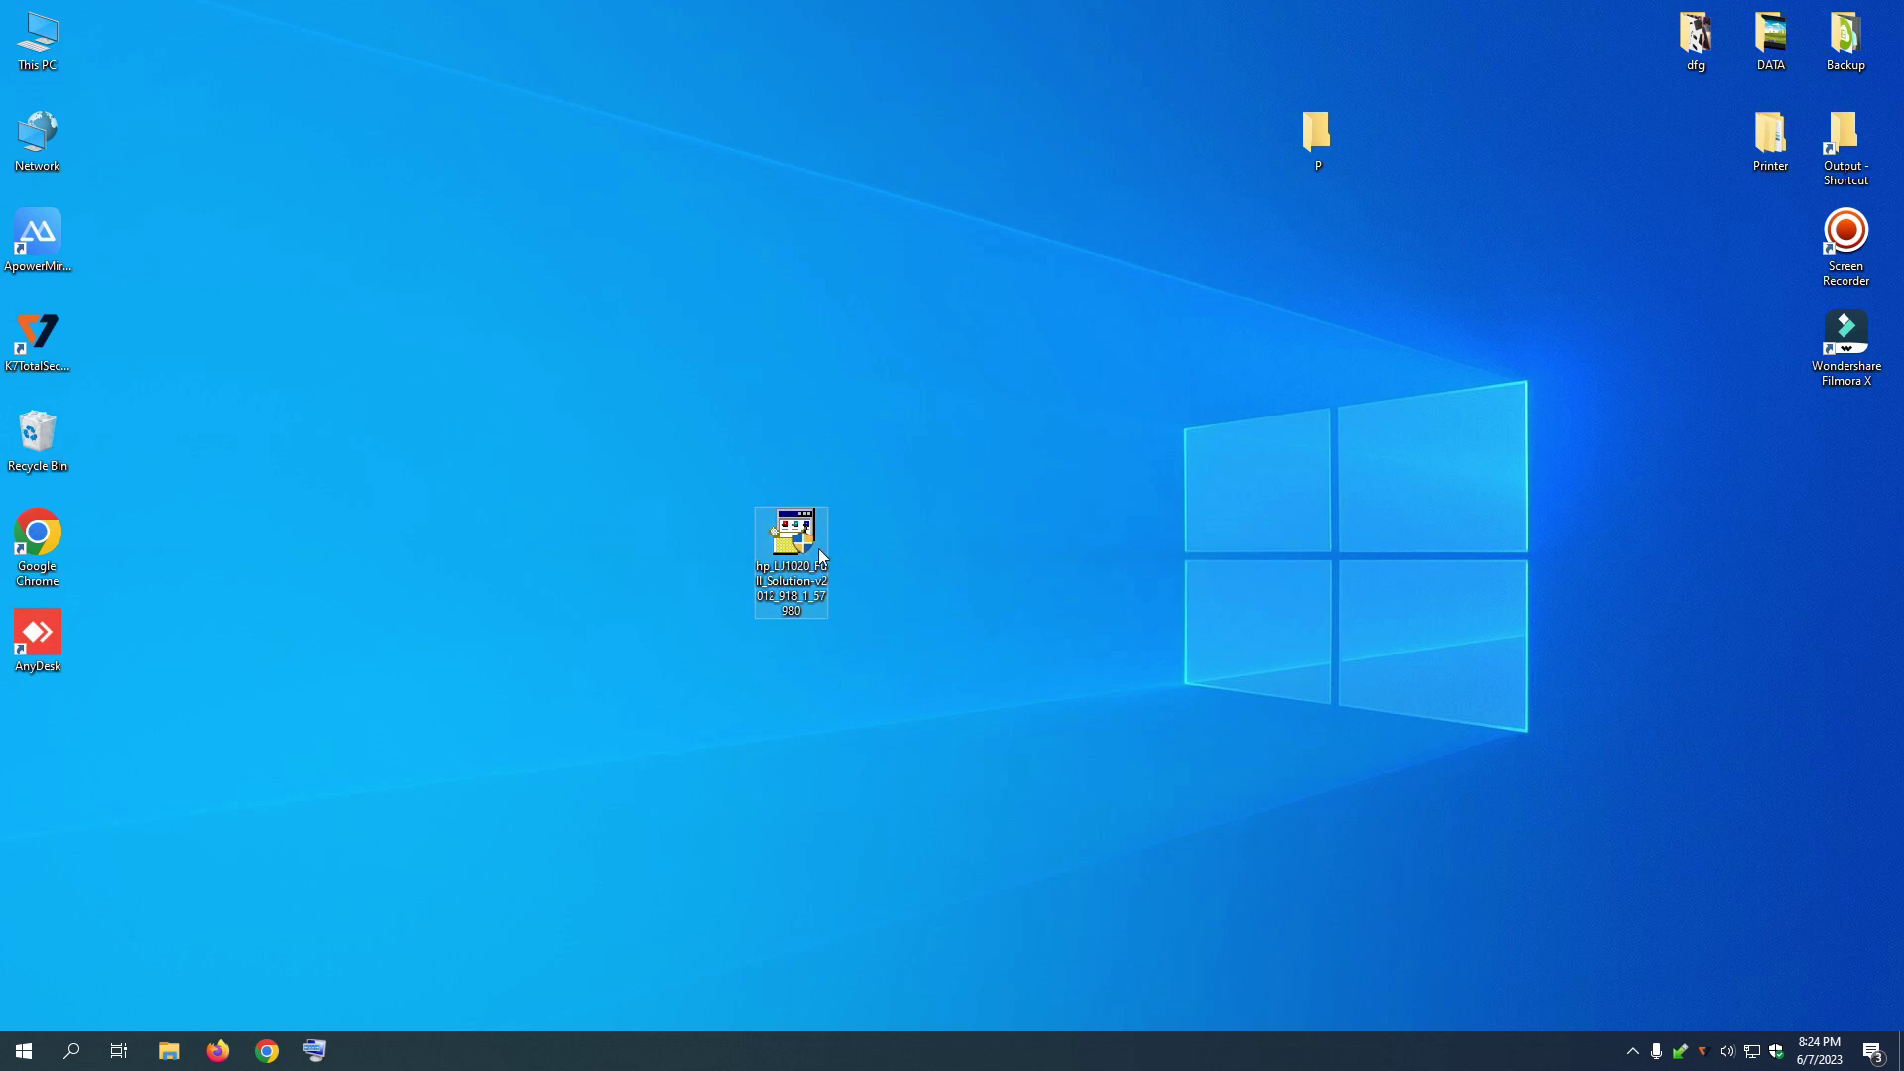
Extract the installer with WinRAR to a folder named hp_LJ1020_Full_Solution-v2012_918_1_57980 and place that folder near the installer on the desktop
drag(818, 549, 893, 349)
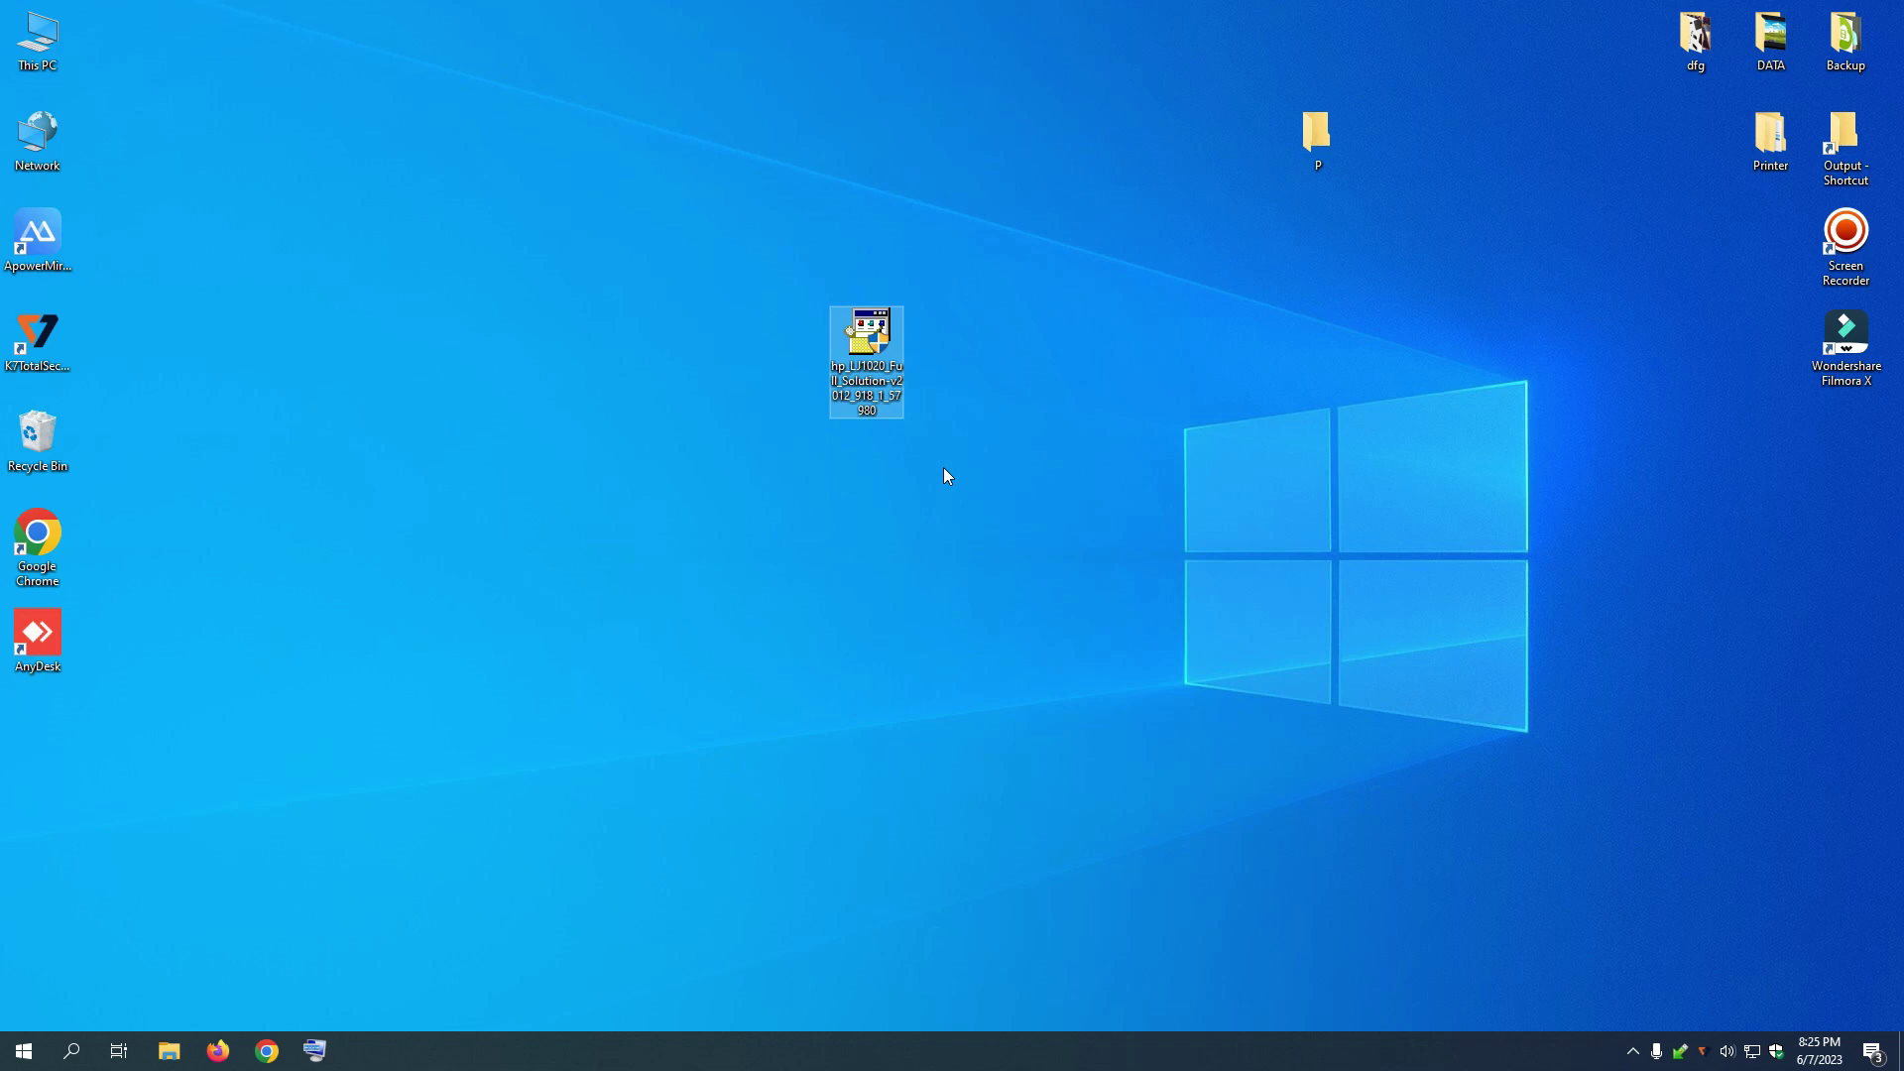
right_click(867, 351)
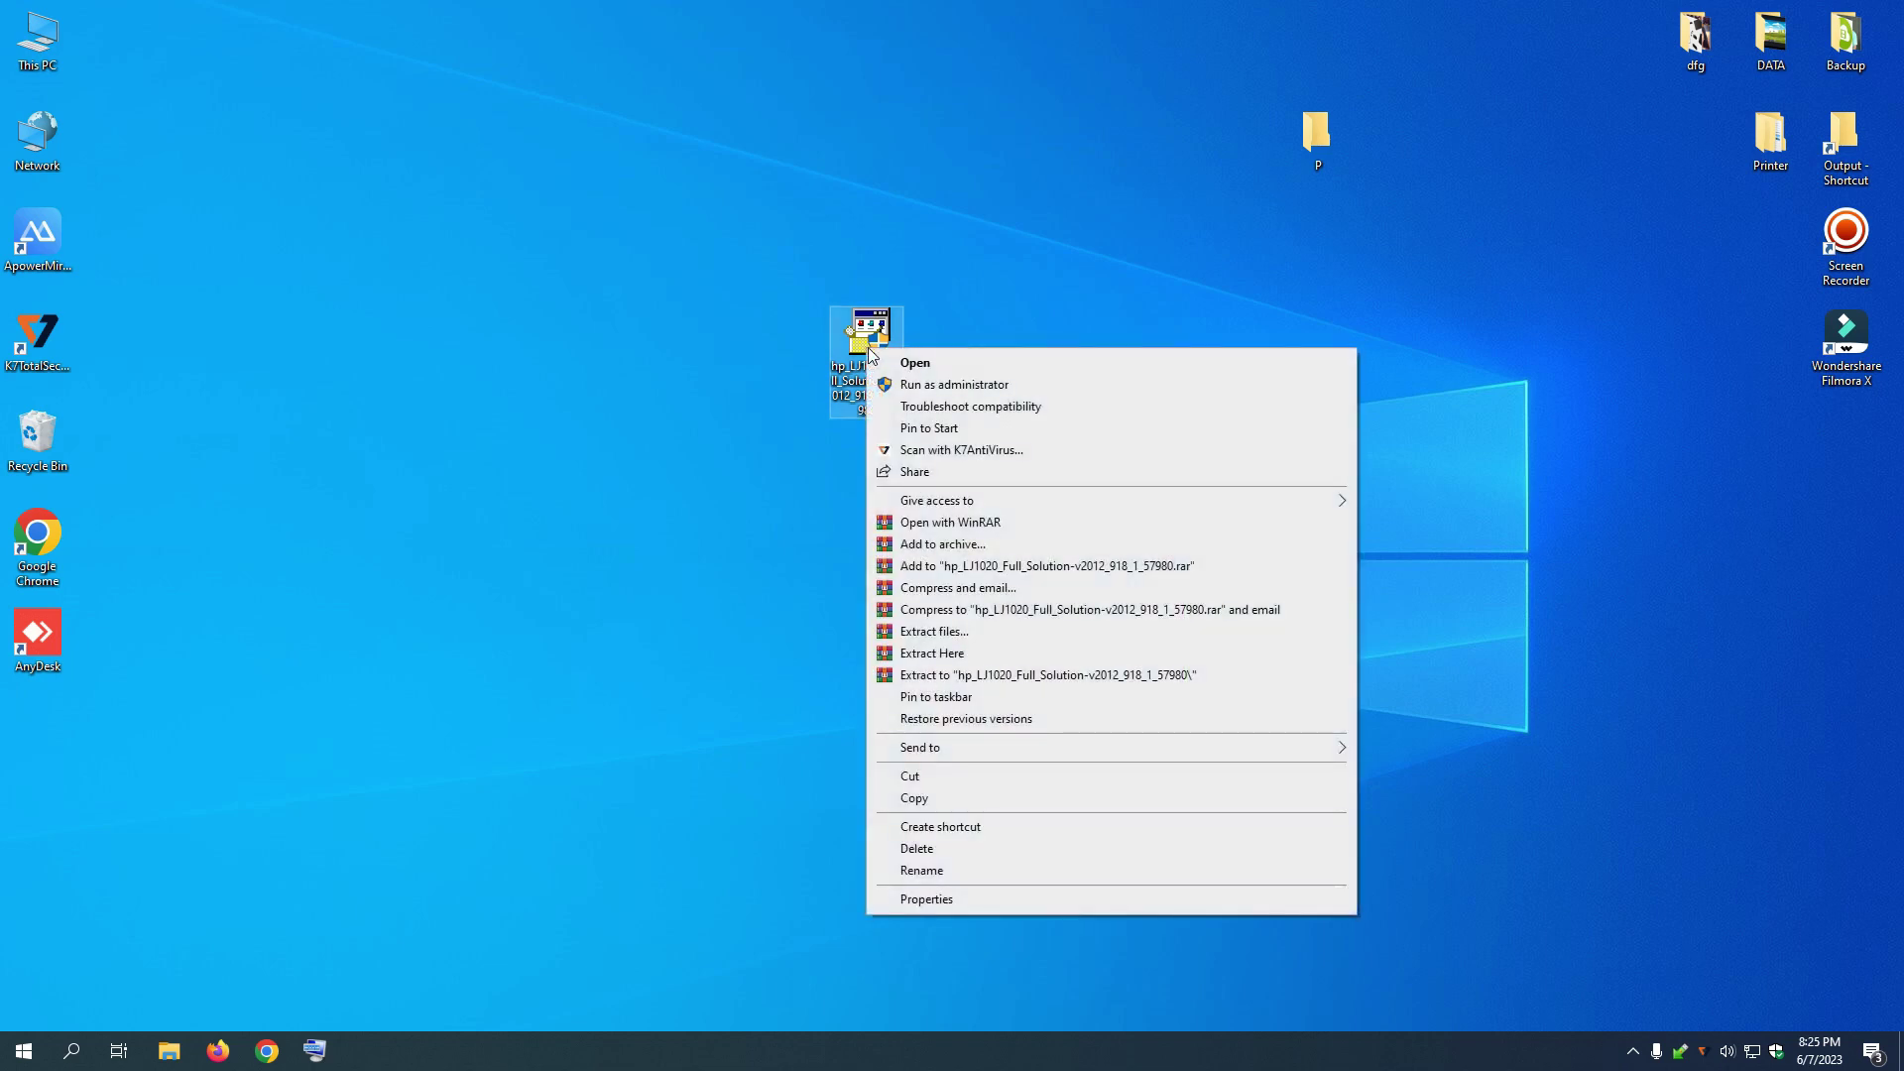
click(1033, 675)
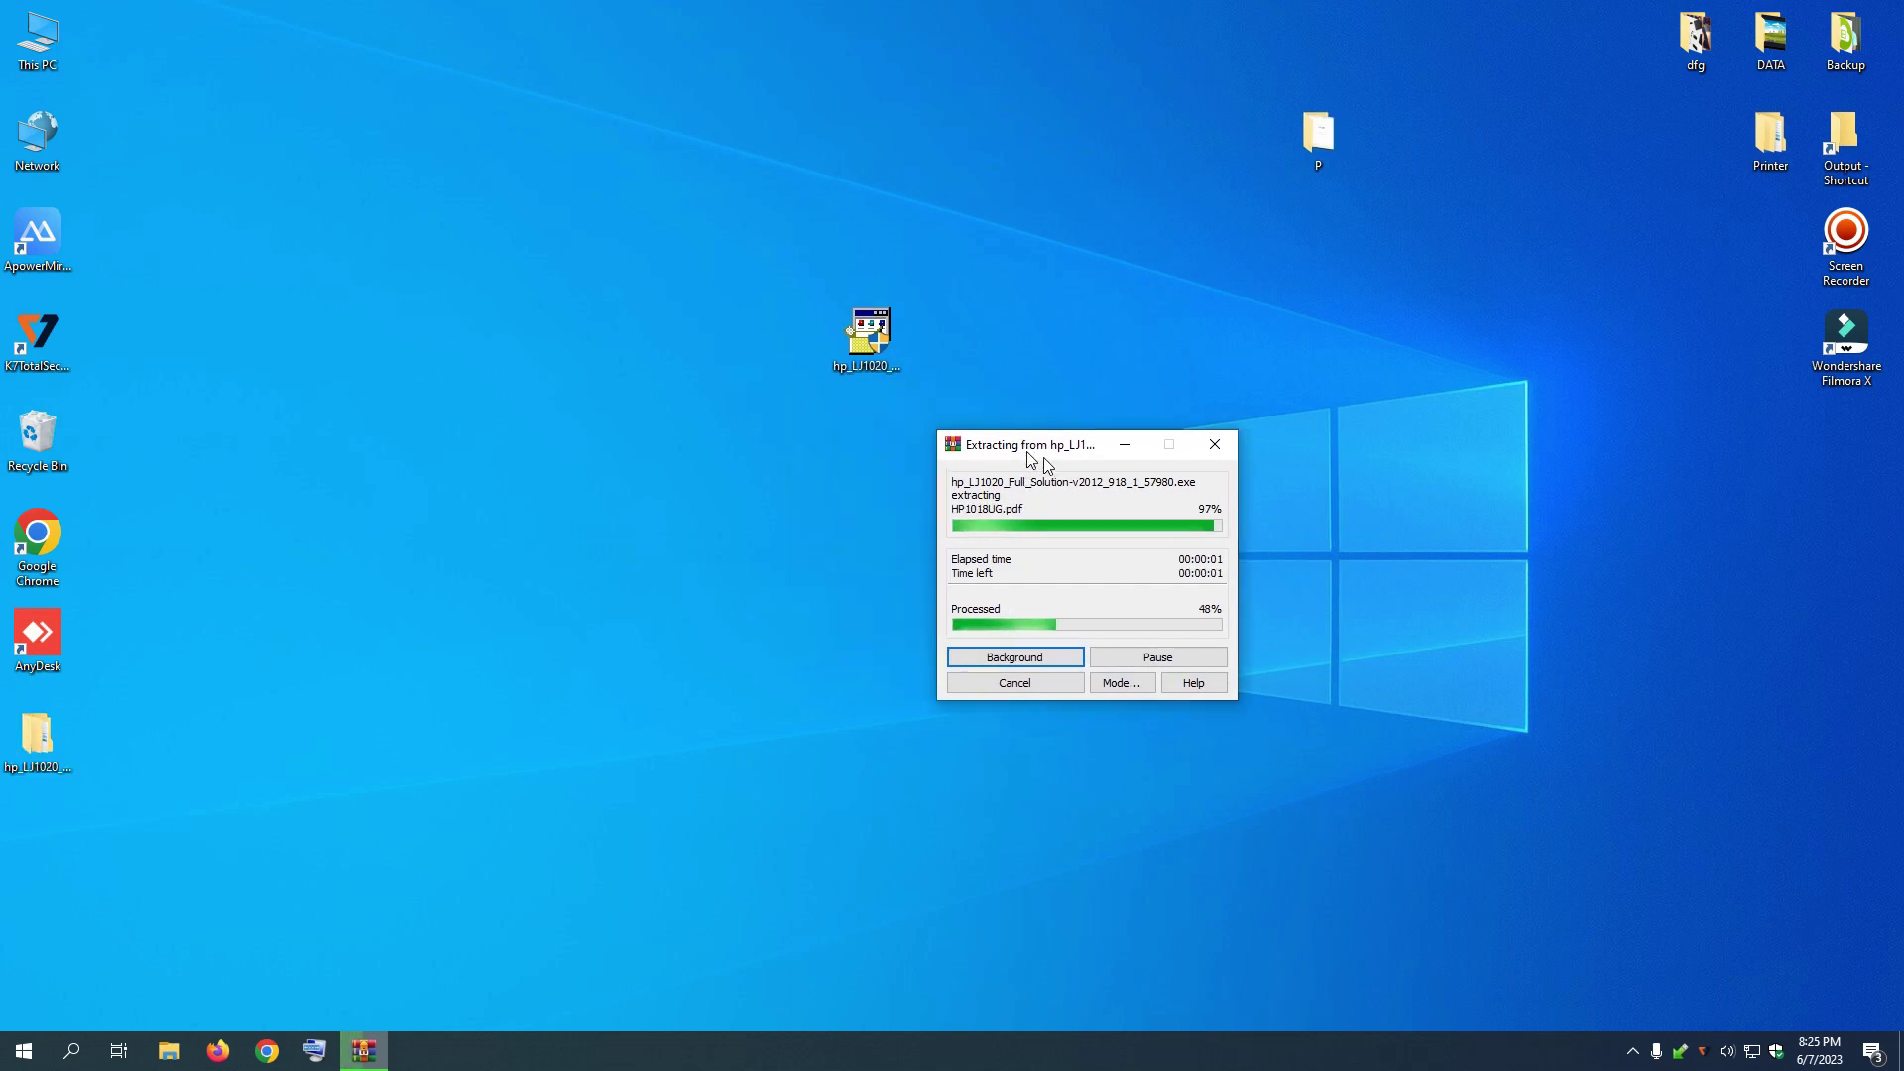
drag(1043, 464, 1087, 480)
drag(37, 754, 892, 576)
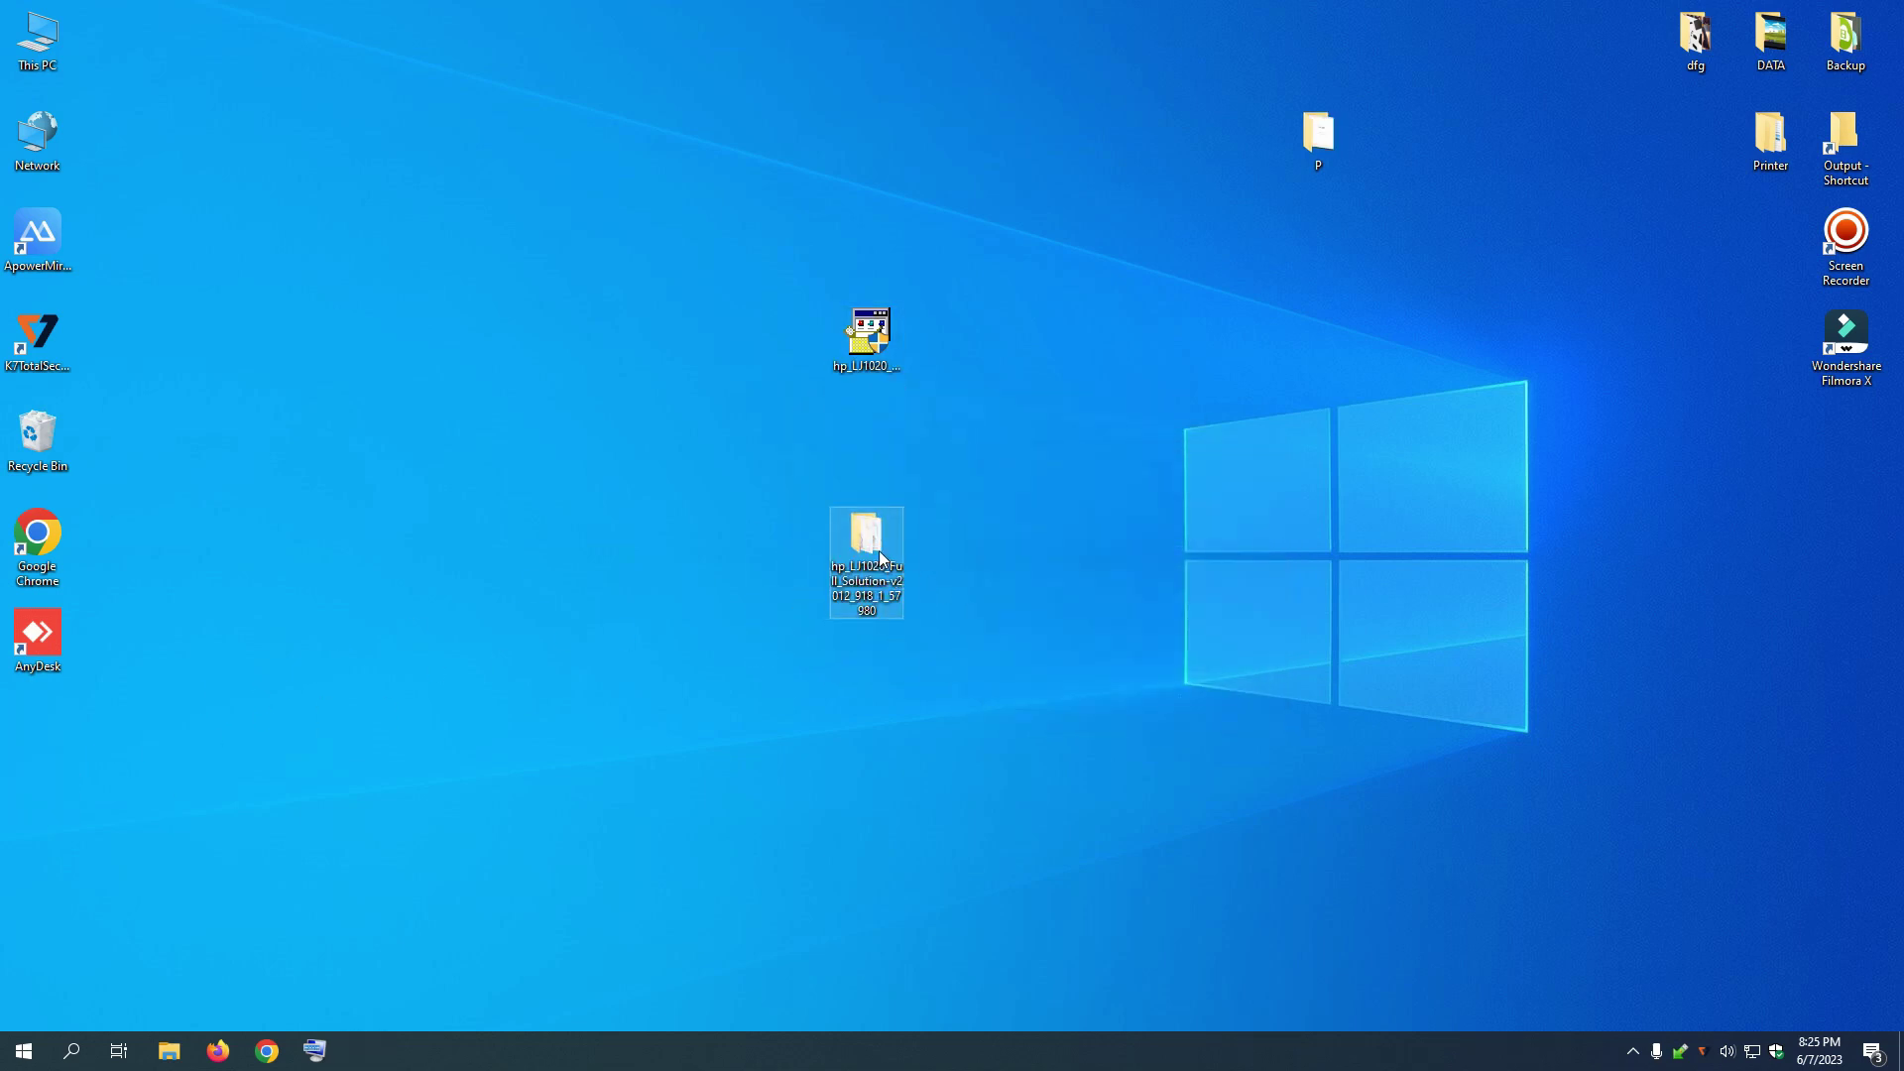
drag(901, 472, 1051, 472)
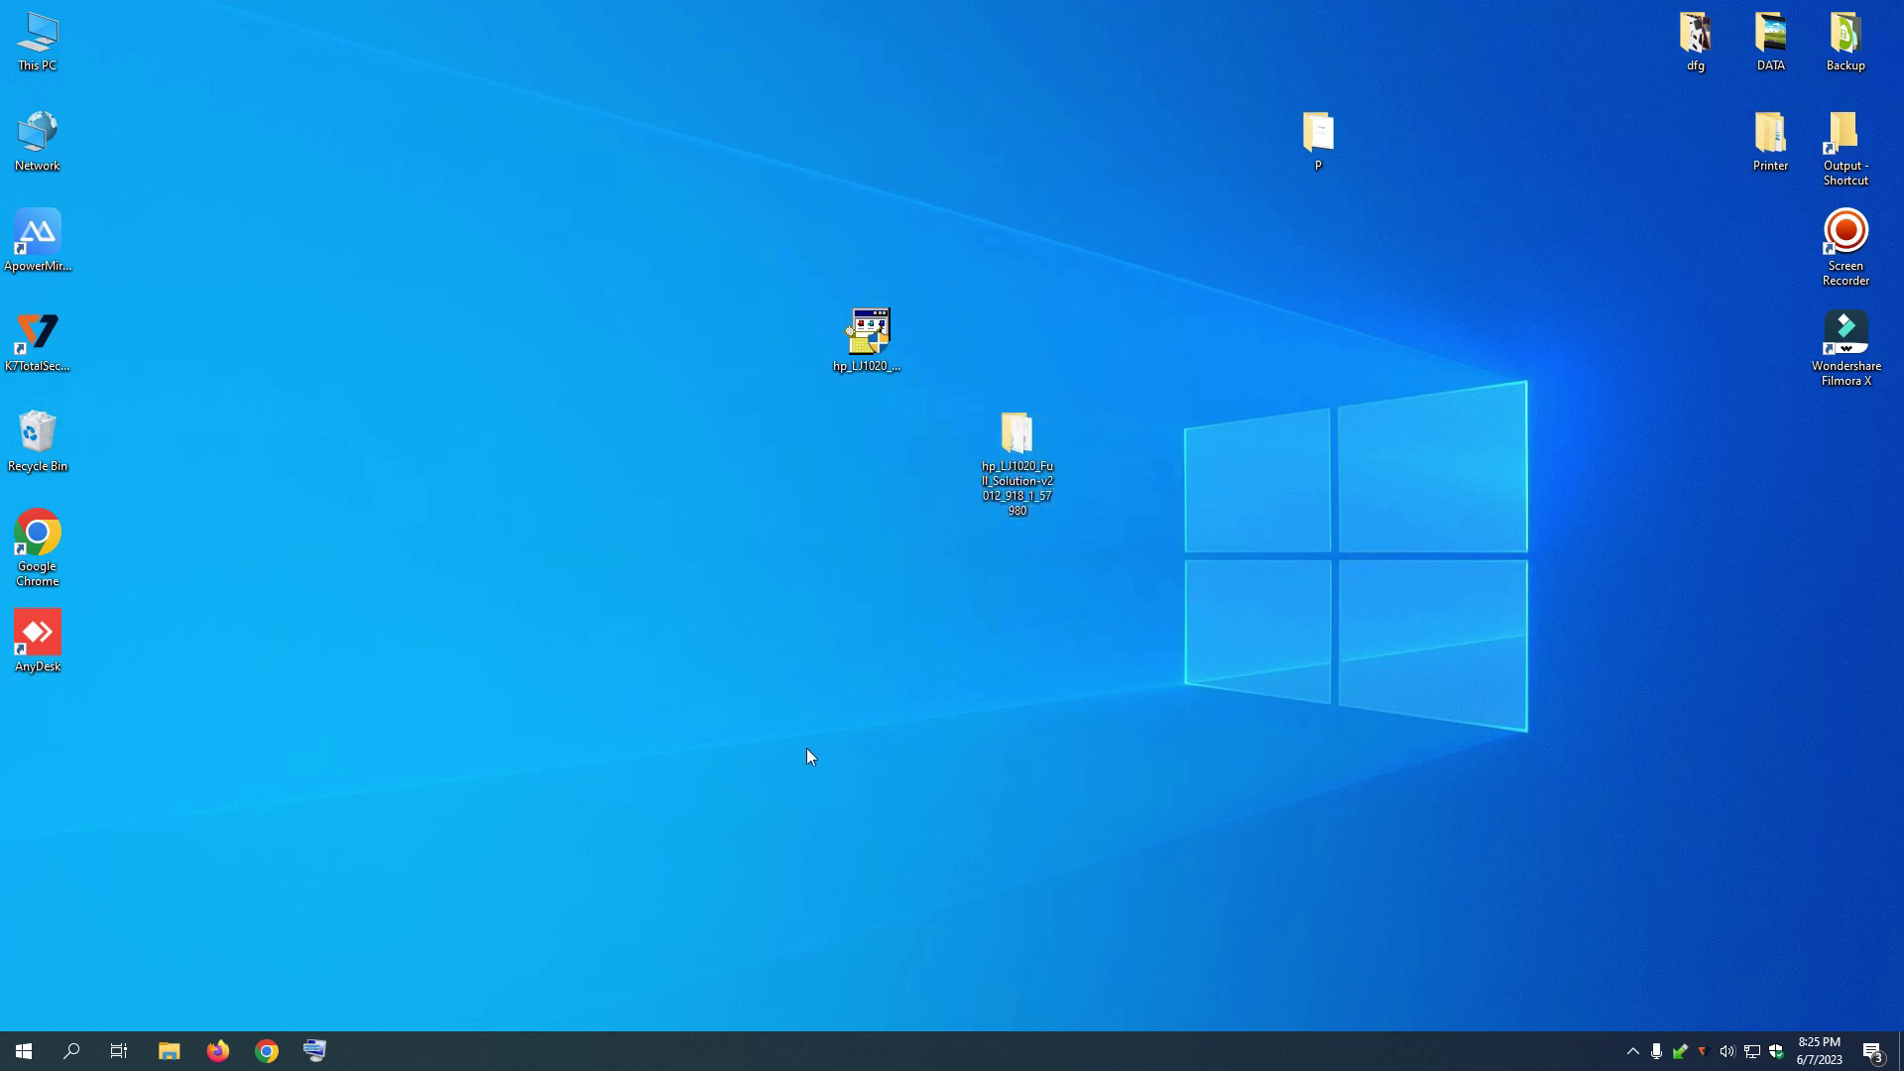
Find Control Panel through the Windows search and open it
click(75, 1051)
text(co)
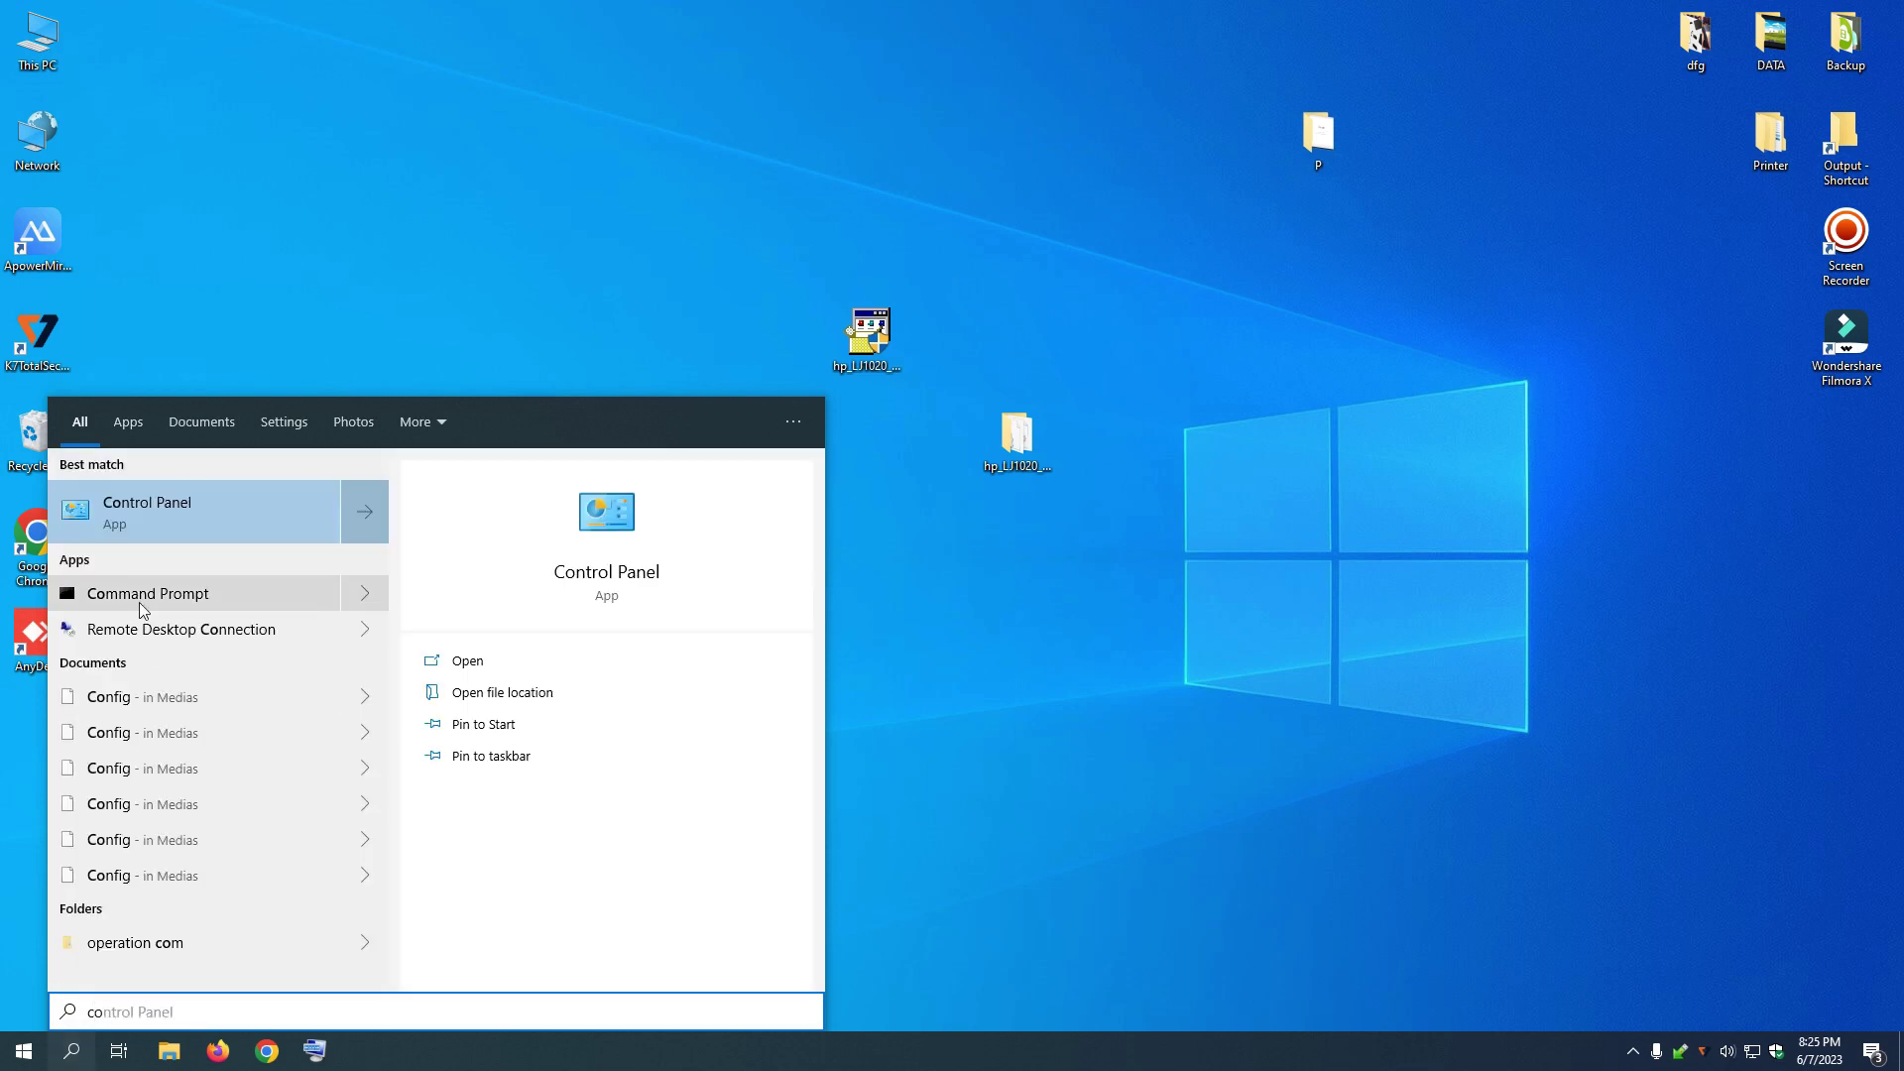
click(133, 519)
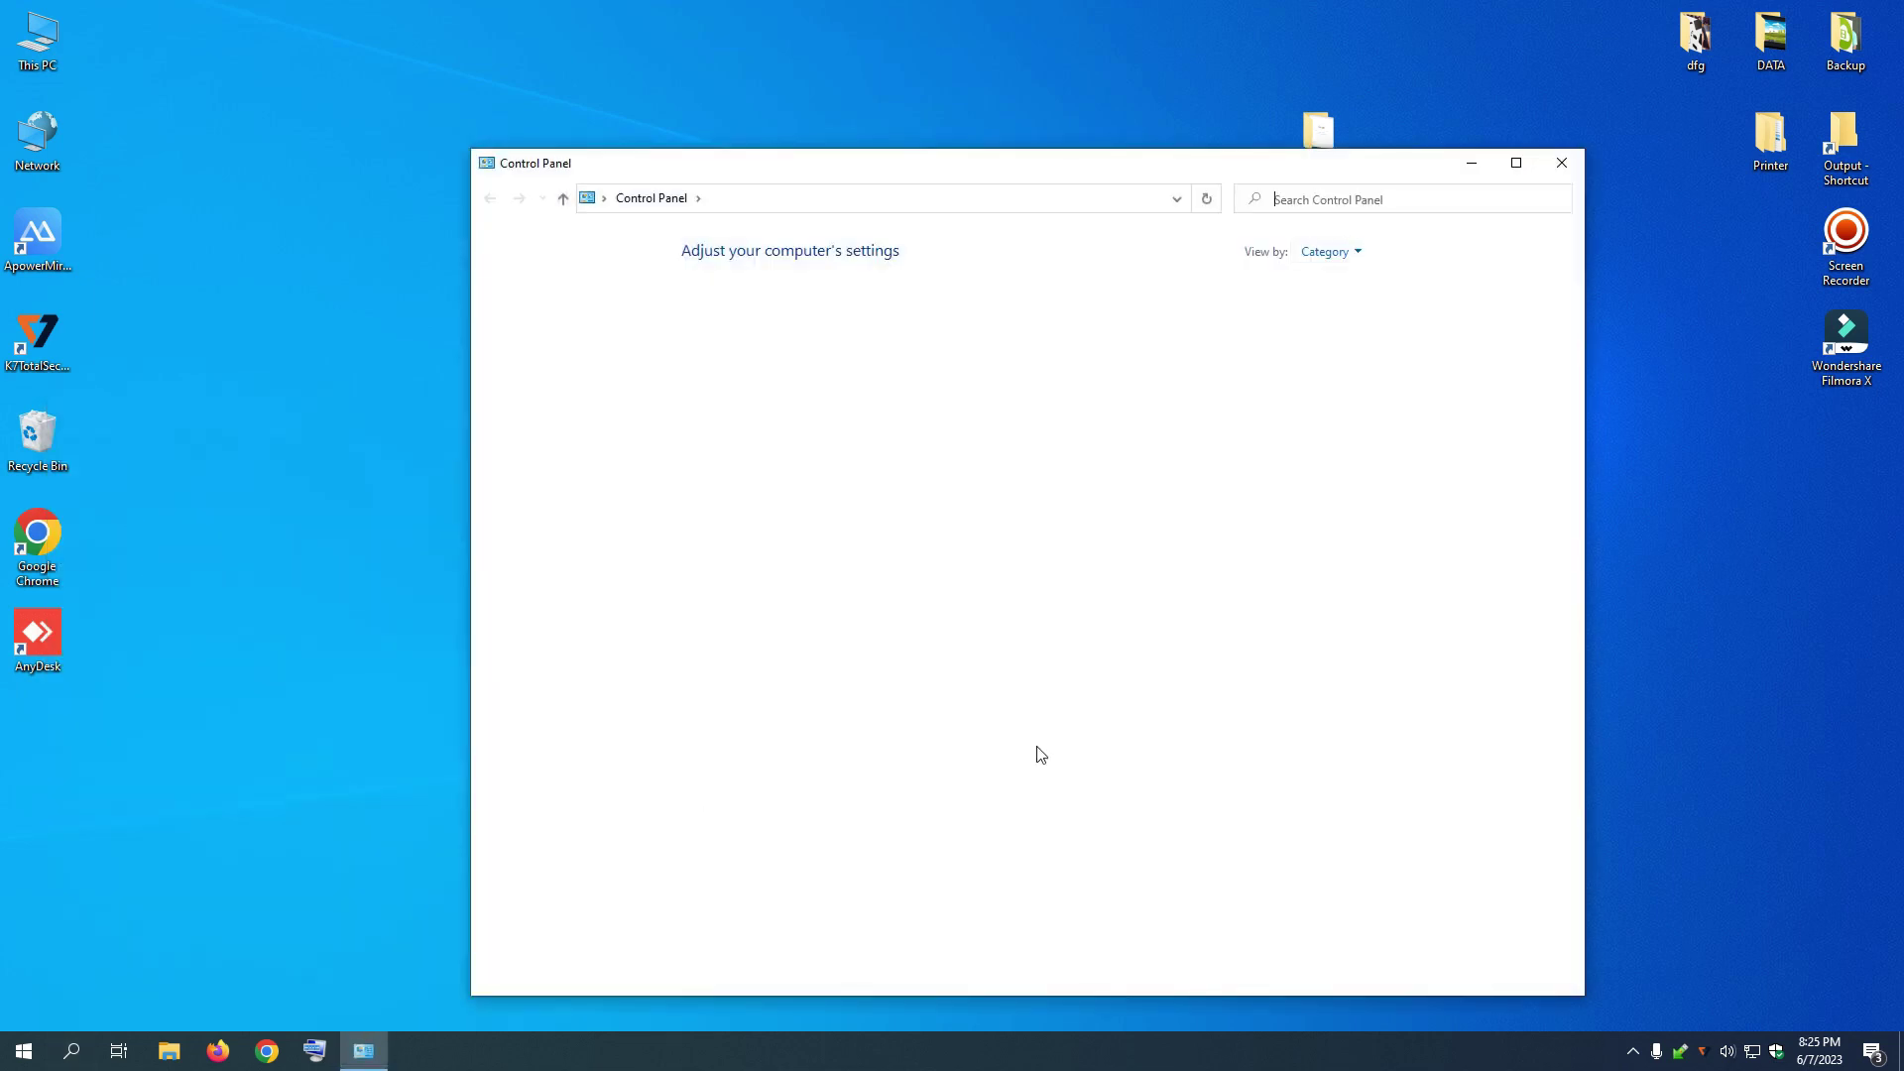
Show all Control Panel items as large icons and open Devices and Printers, uncovering the desktop area beside it
click(1344, 254)
click(1354, 306)
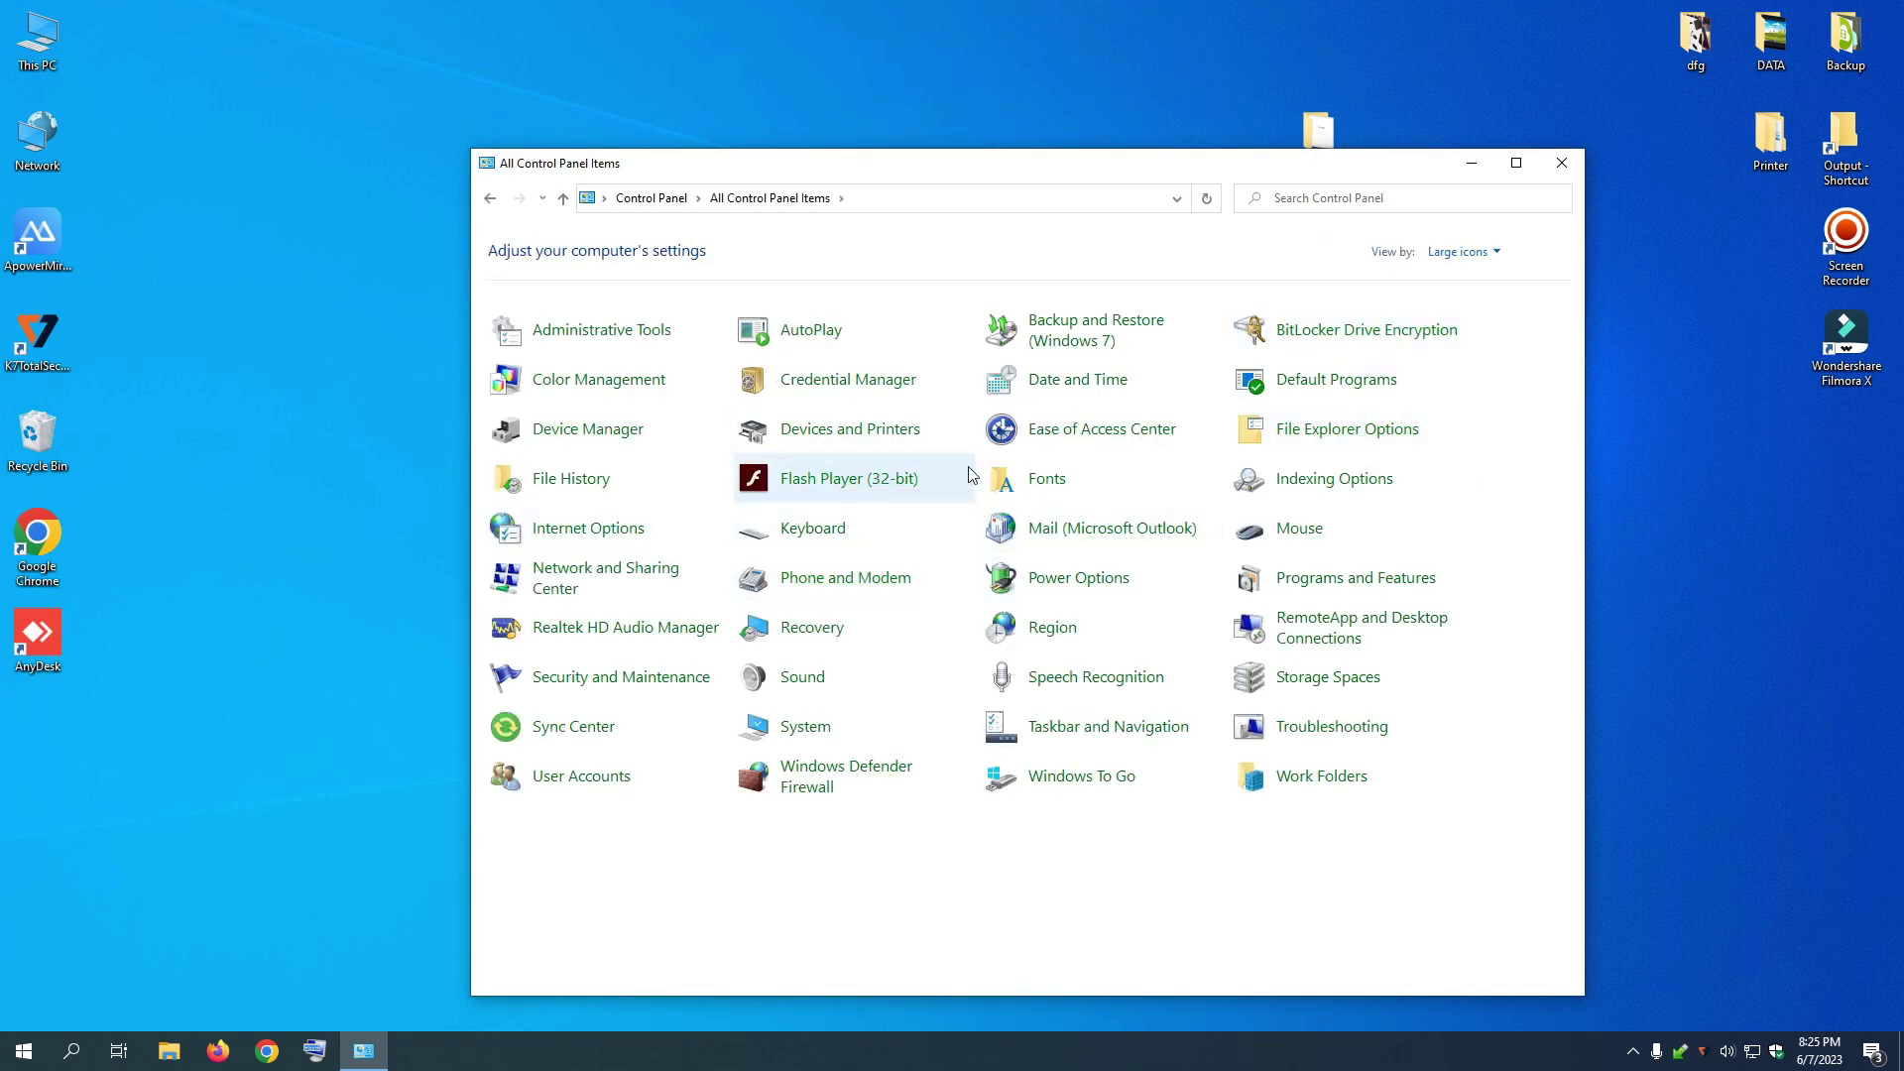
click(831, 437)
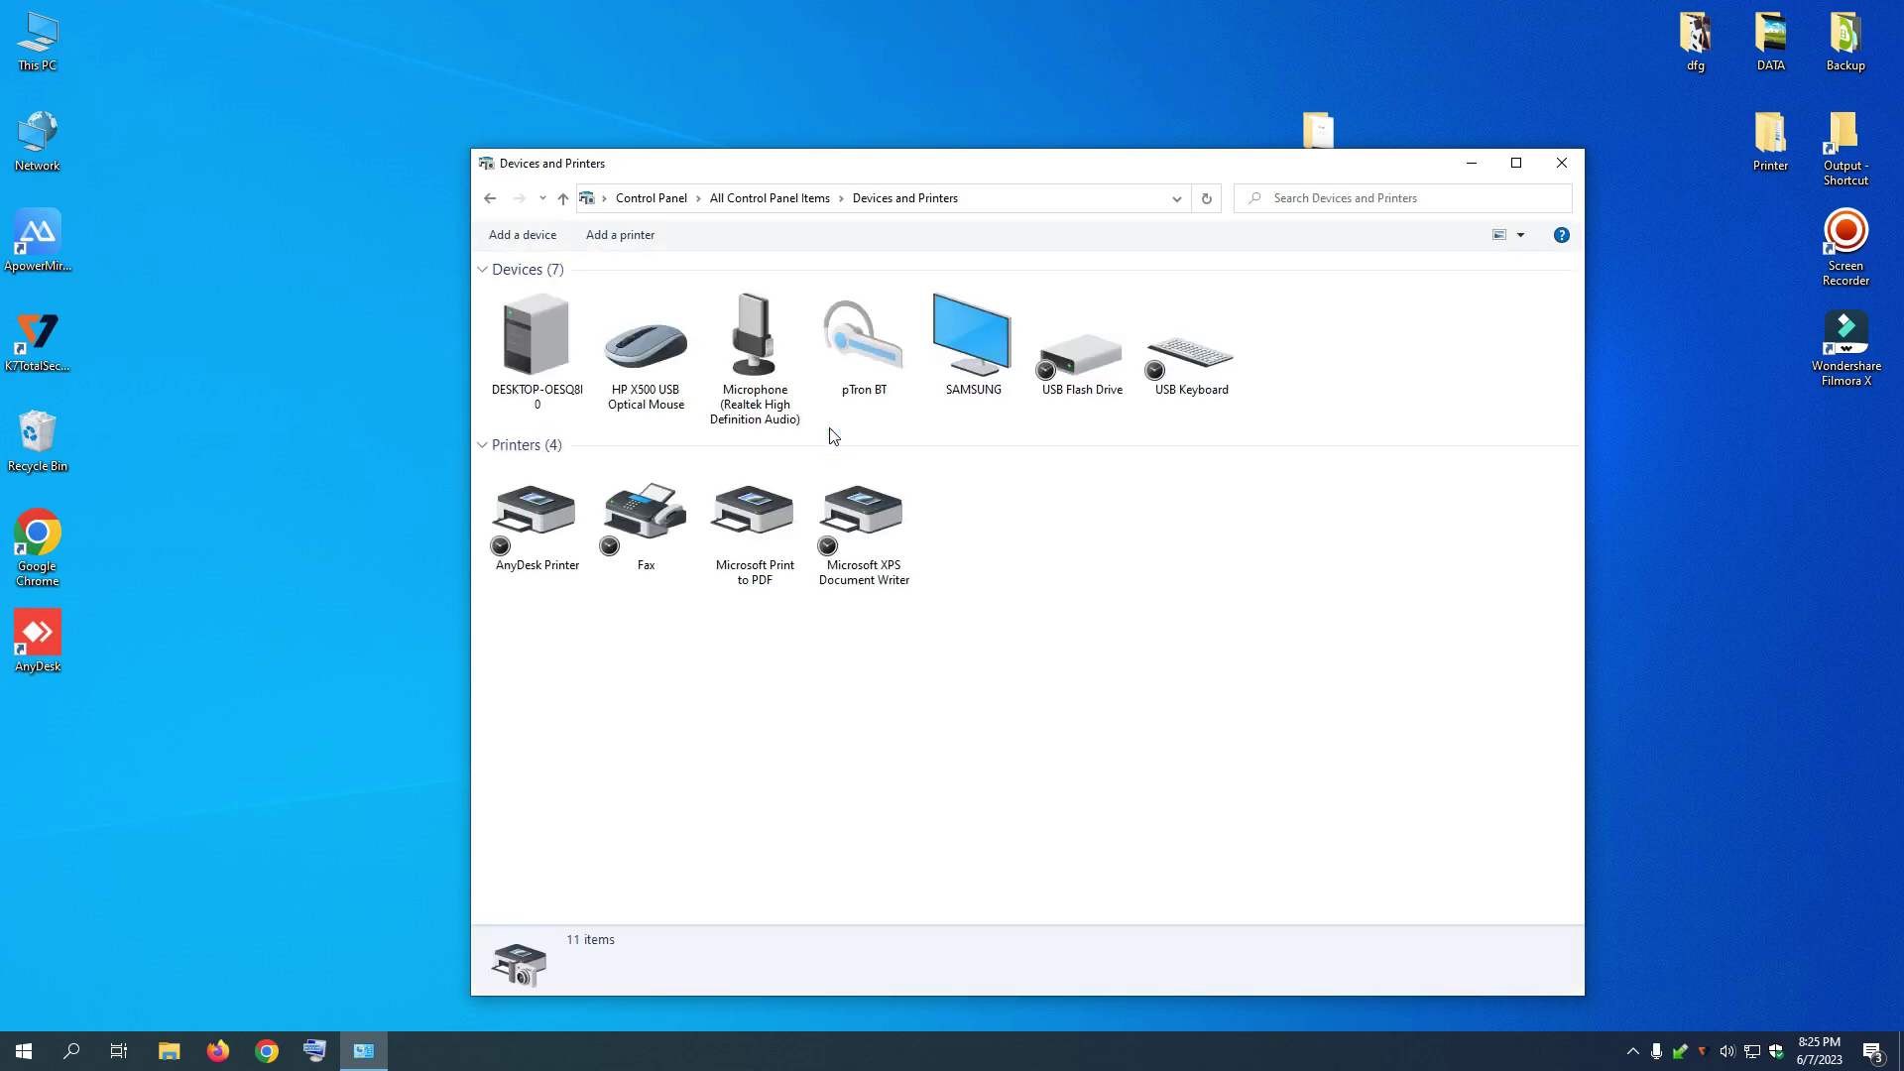
drag(831, 173, 982, 239)
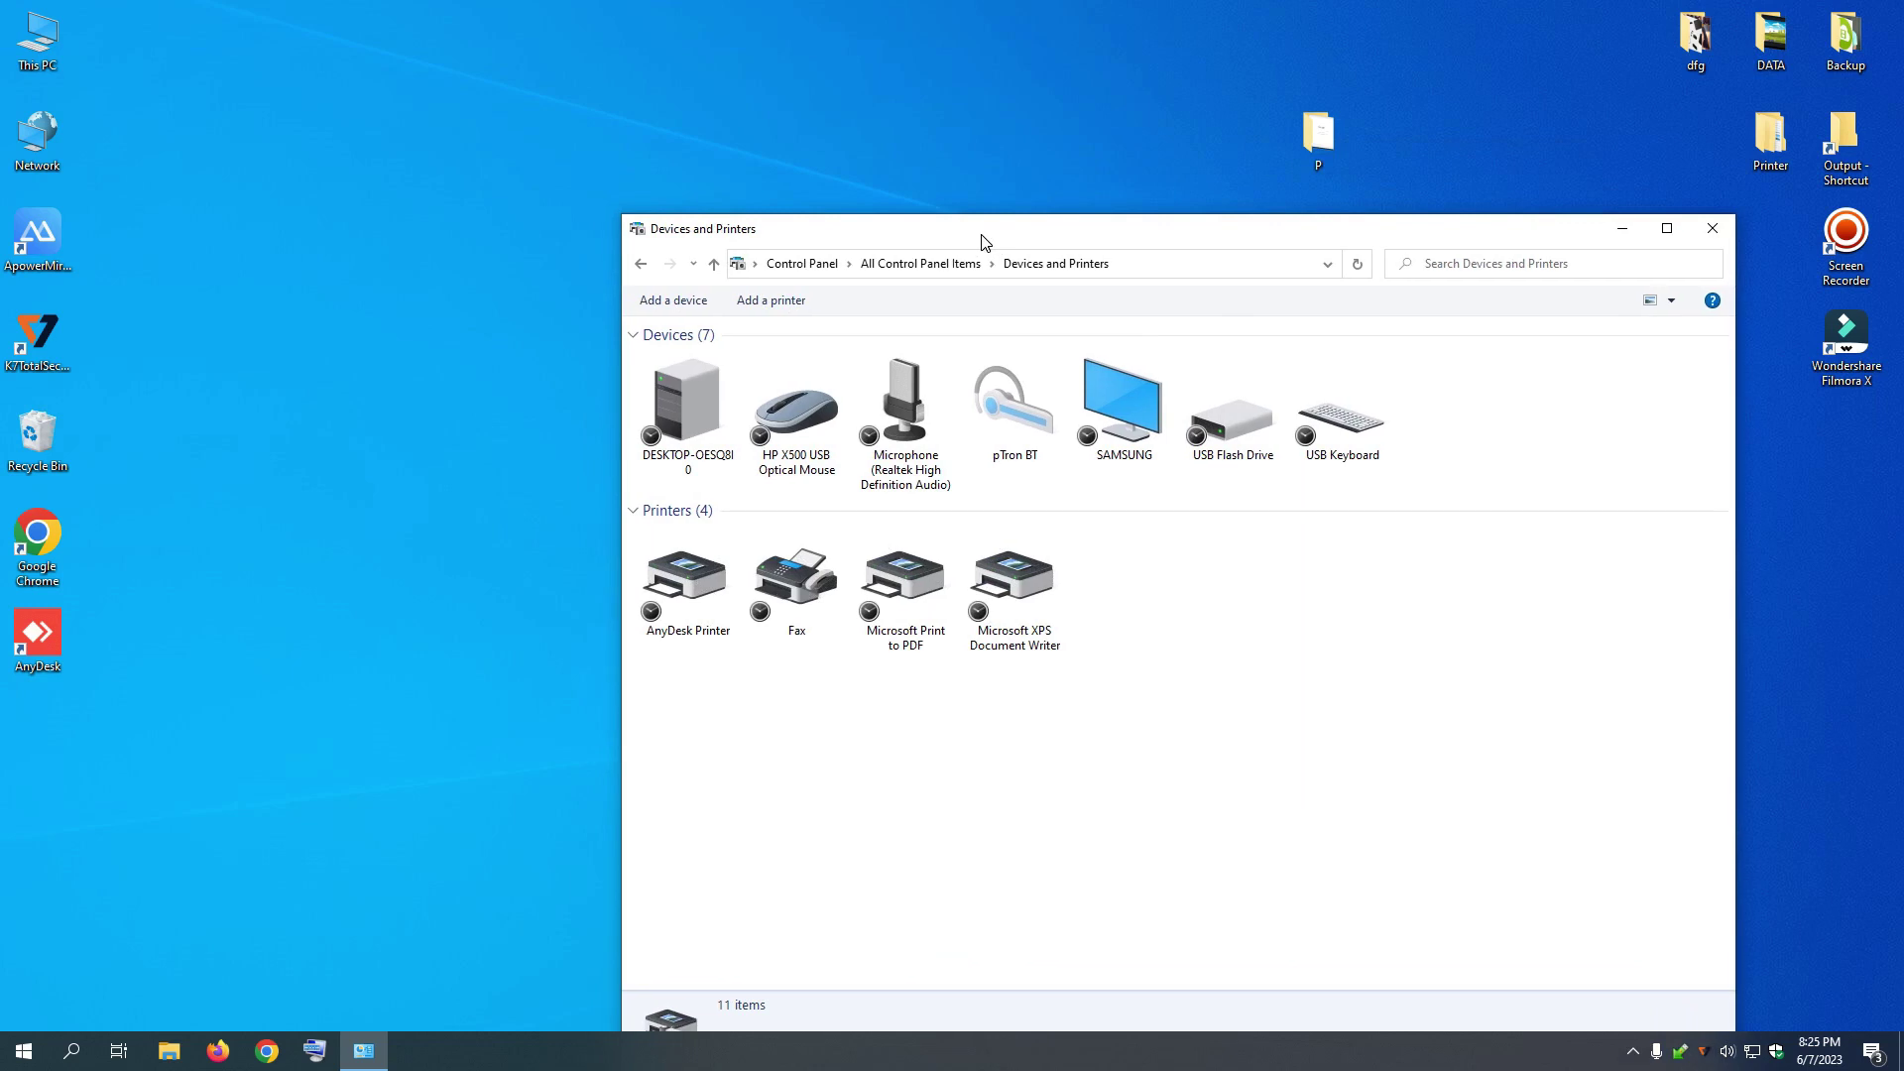
click(777, 303)
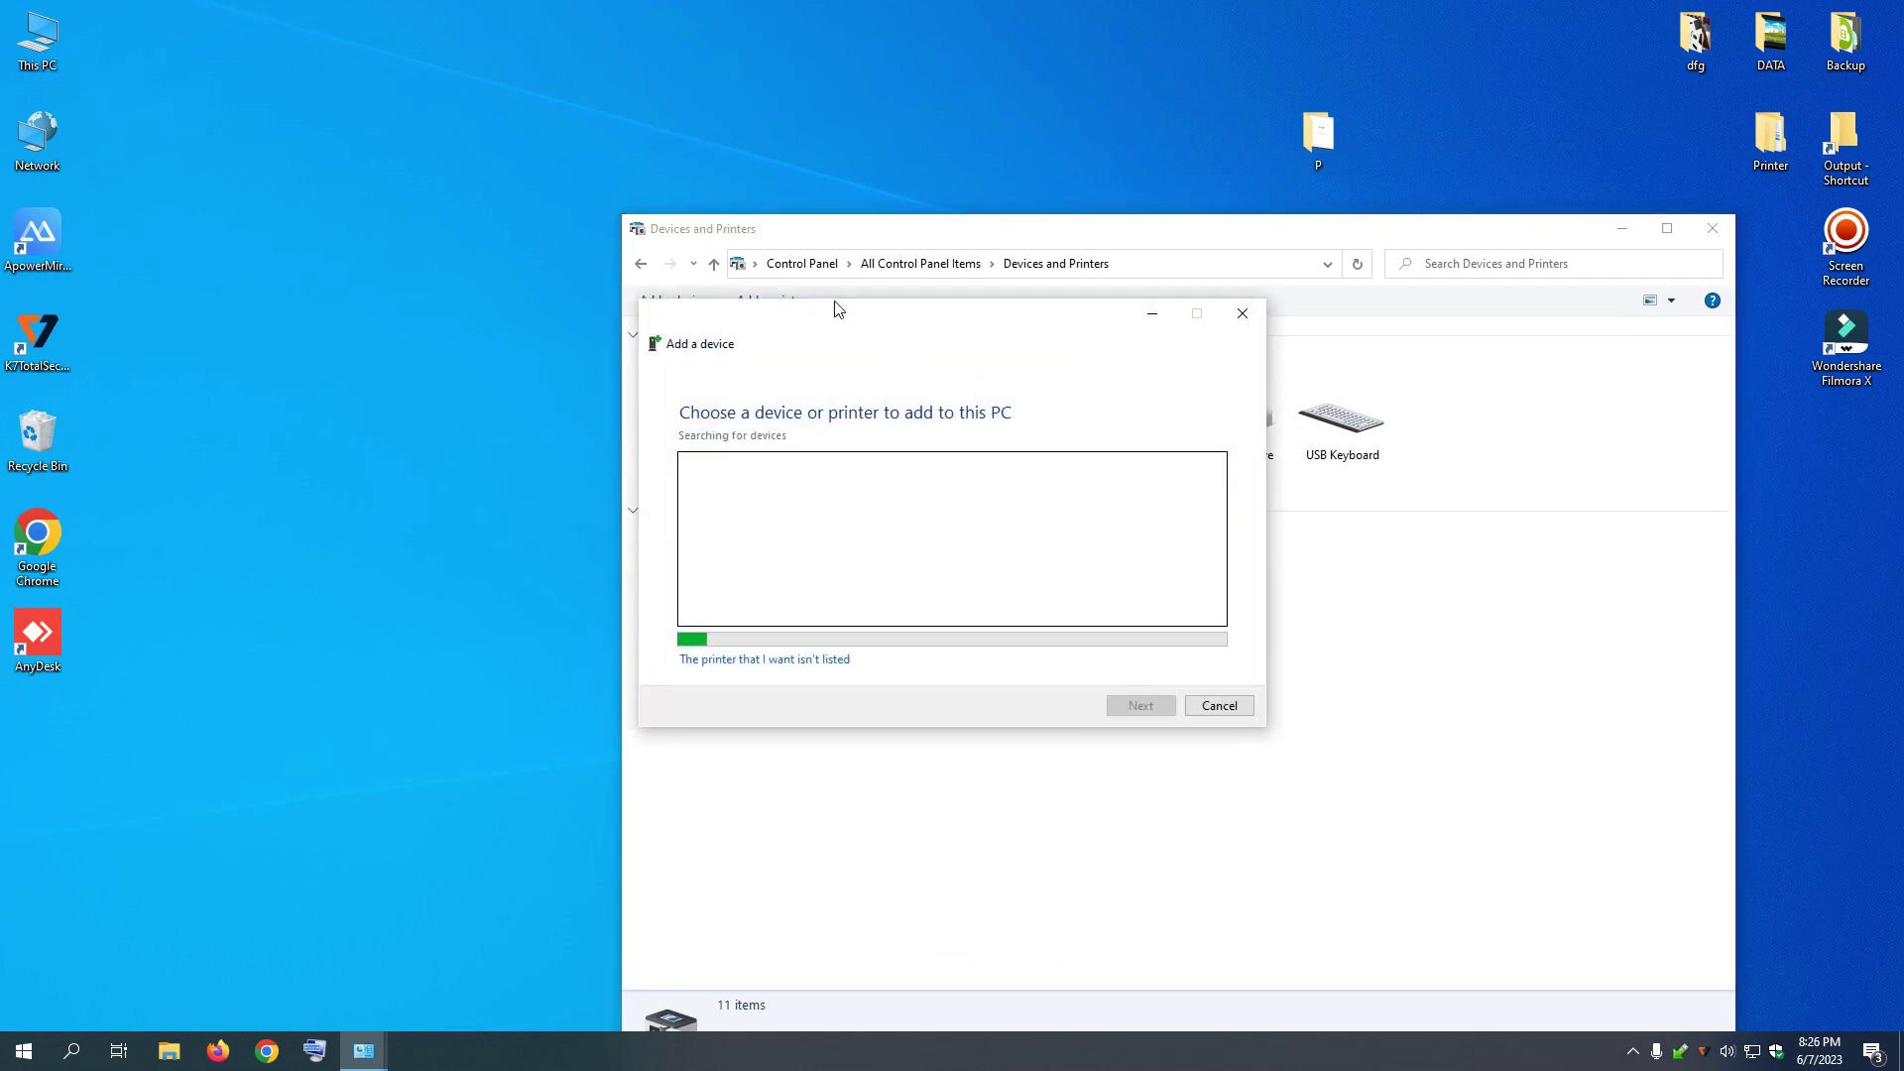
drag(920, 315, 1287, 319)
click(1578, 708)
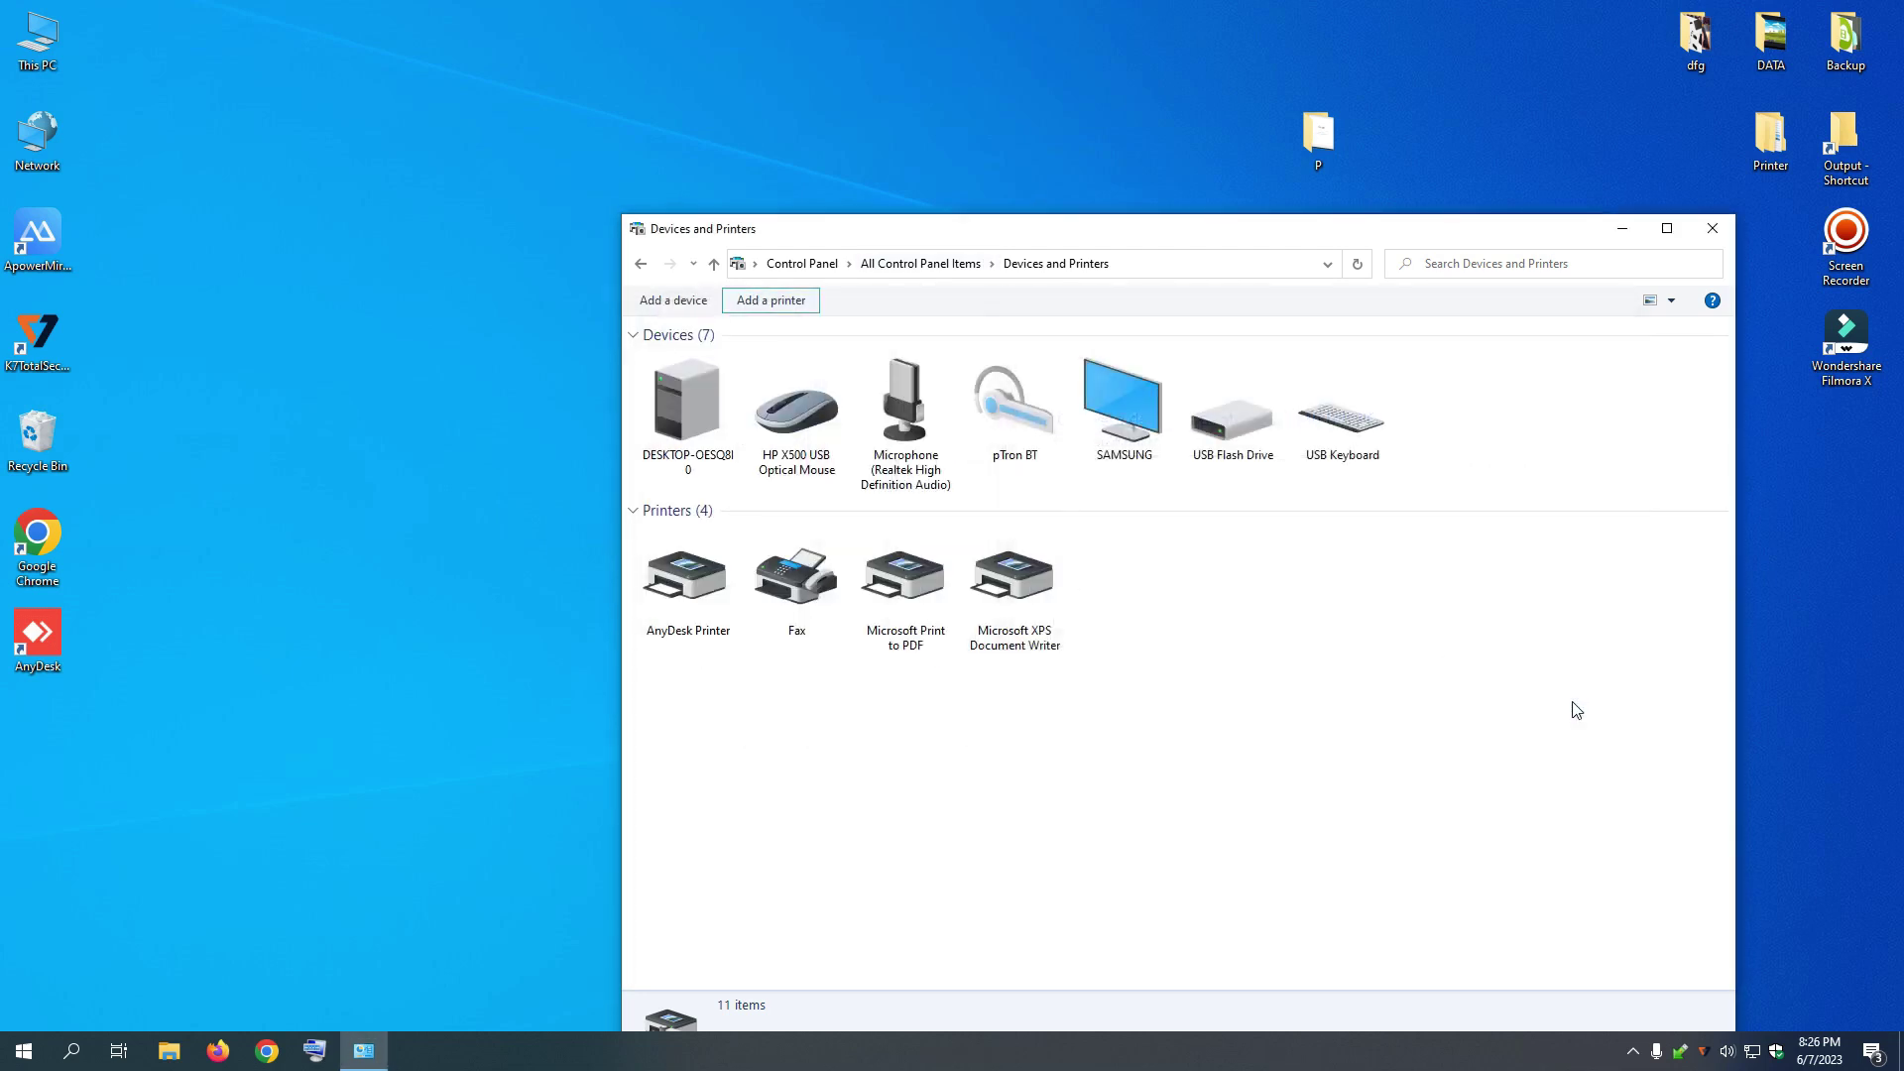
Move the extracted hp_LJ1020 driver folder to a clear spot near the K7 desktop icon, out from behind Devices and Printers
drag(998, 247, 1395, 239)
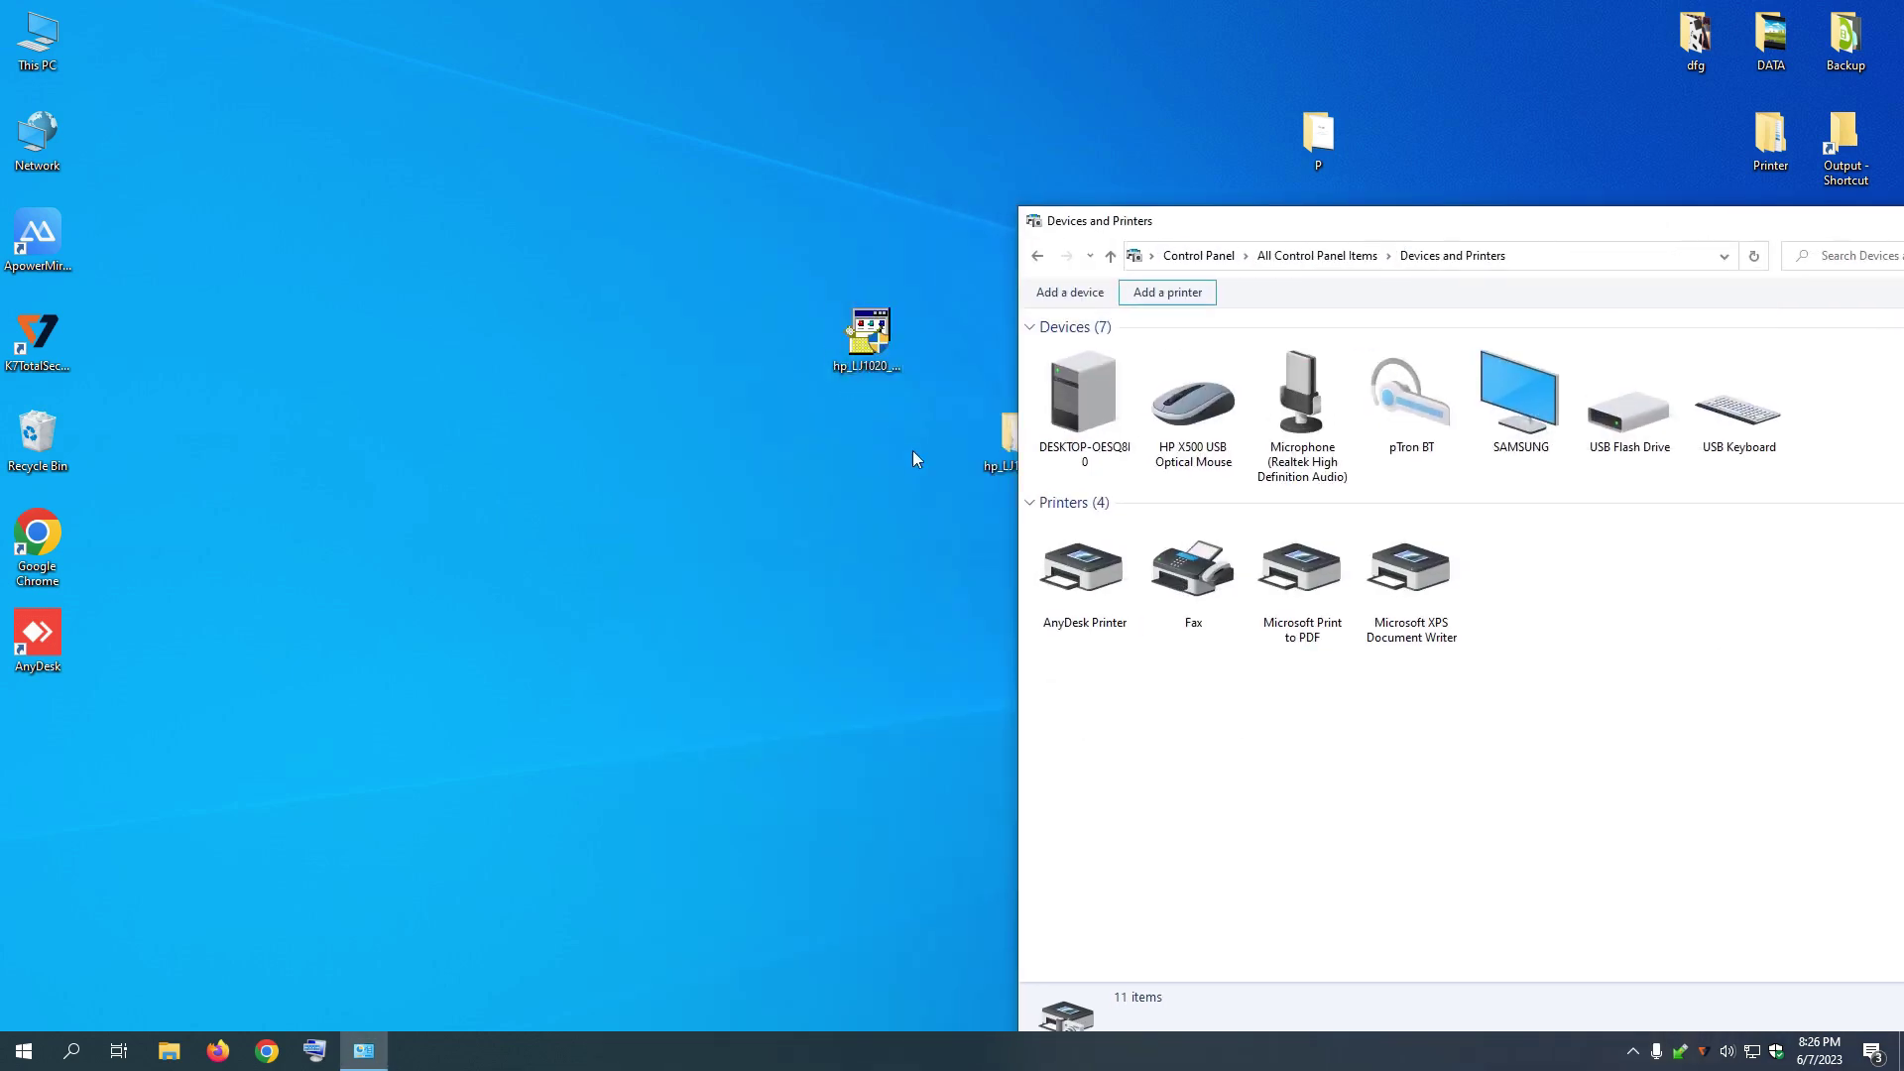
drag(1006, 470, 295, 407)
drag(1454, 221, 1108, 101)
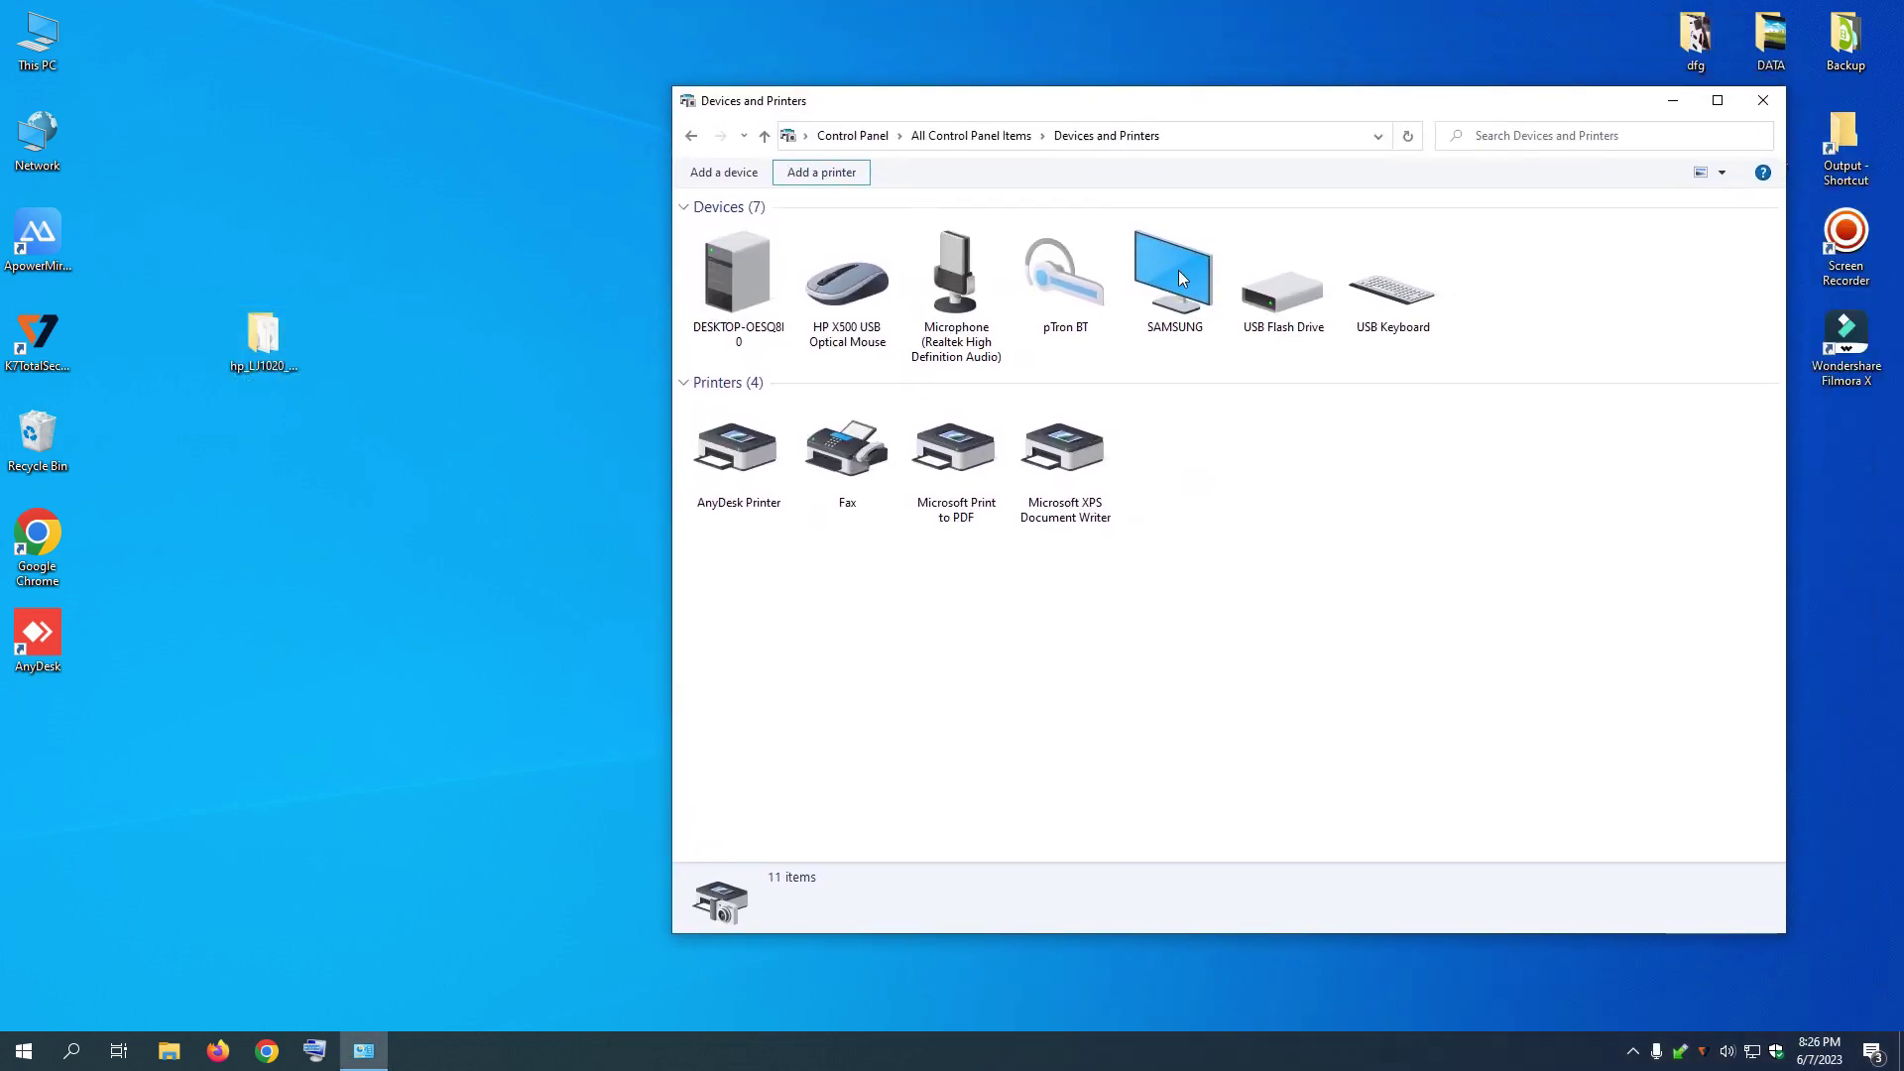
Start adding an unlisted printer, using the option for a local or network printer with manual settings
click(828, 173)
drag(948, 316, 1156, 255)
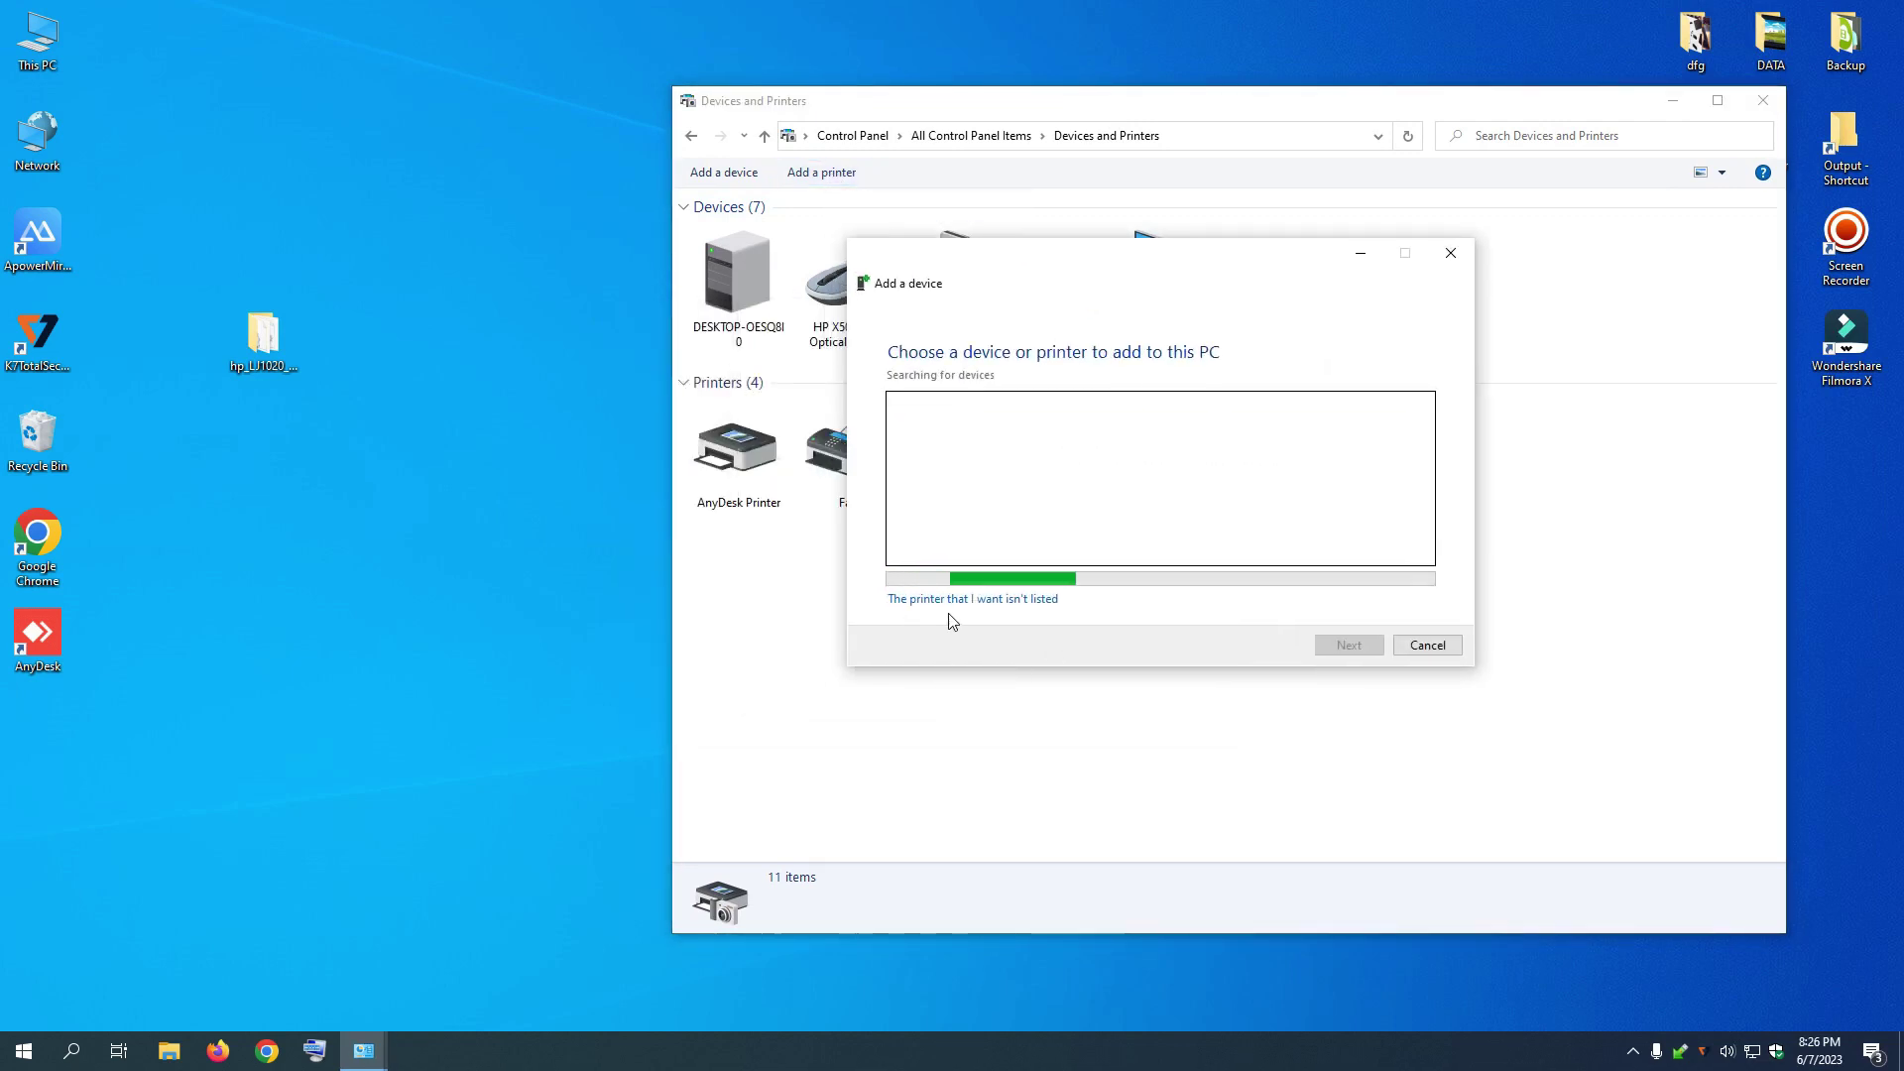
click(999, 600)
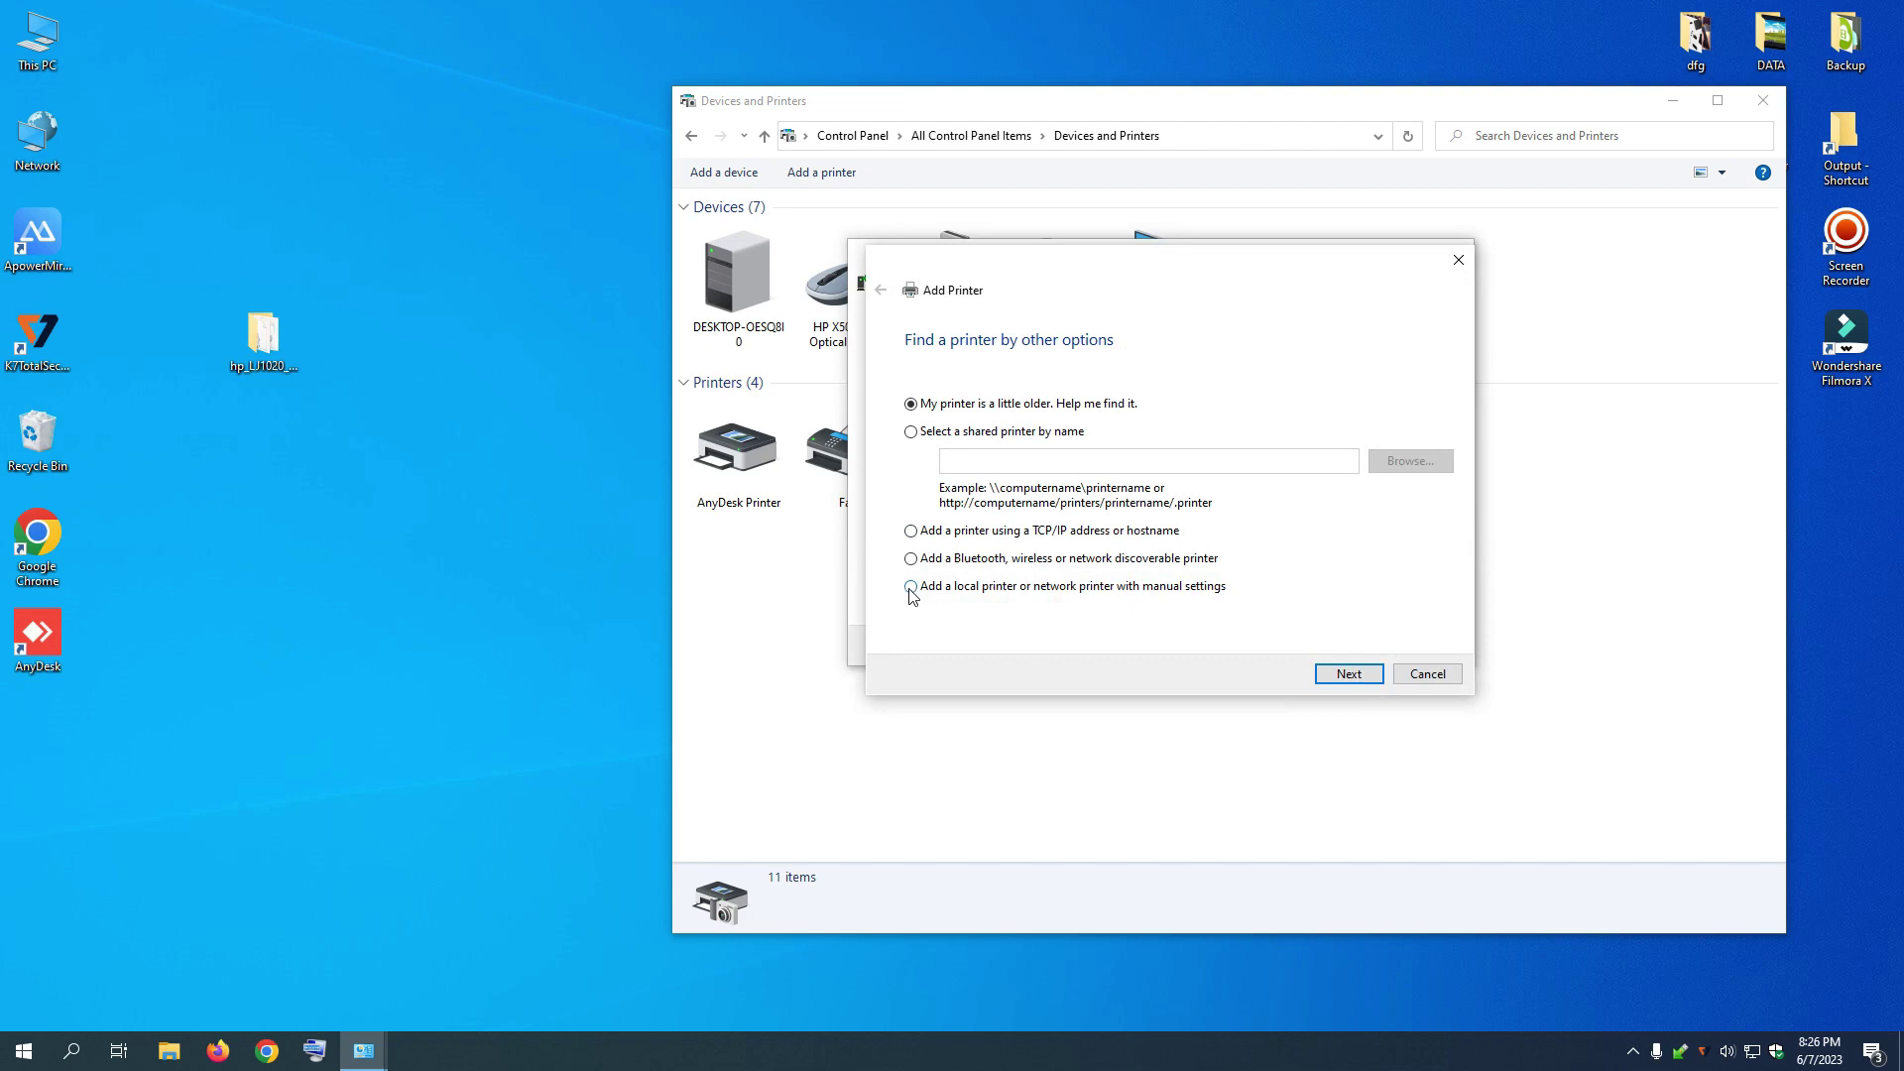
click(1330, 675)
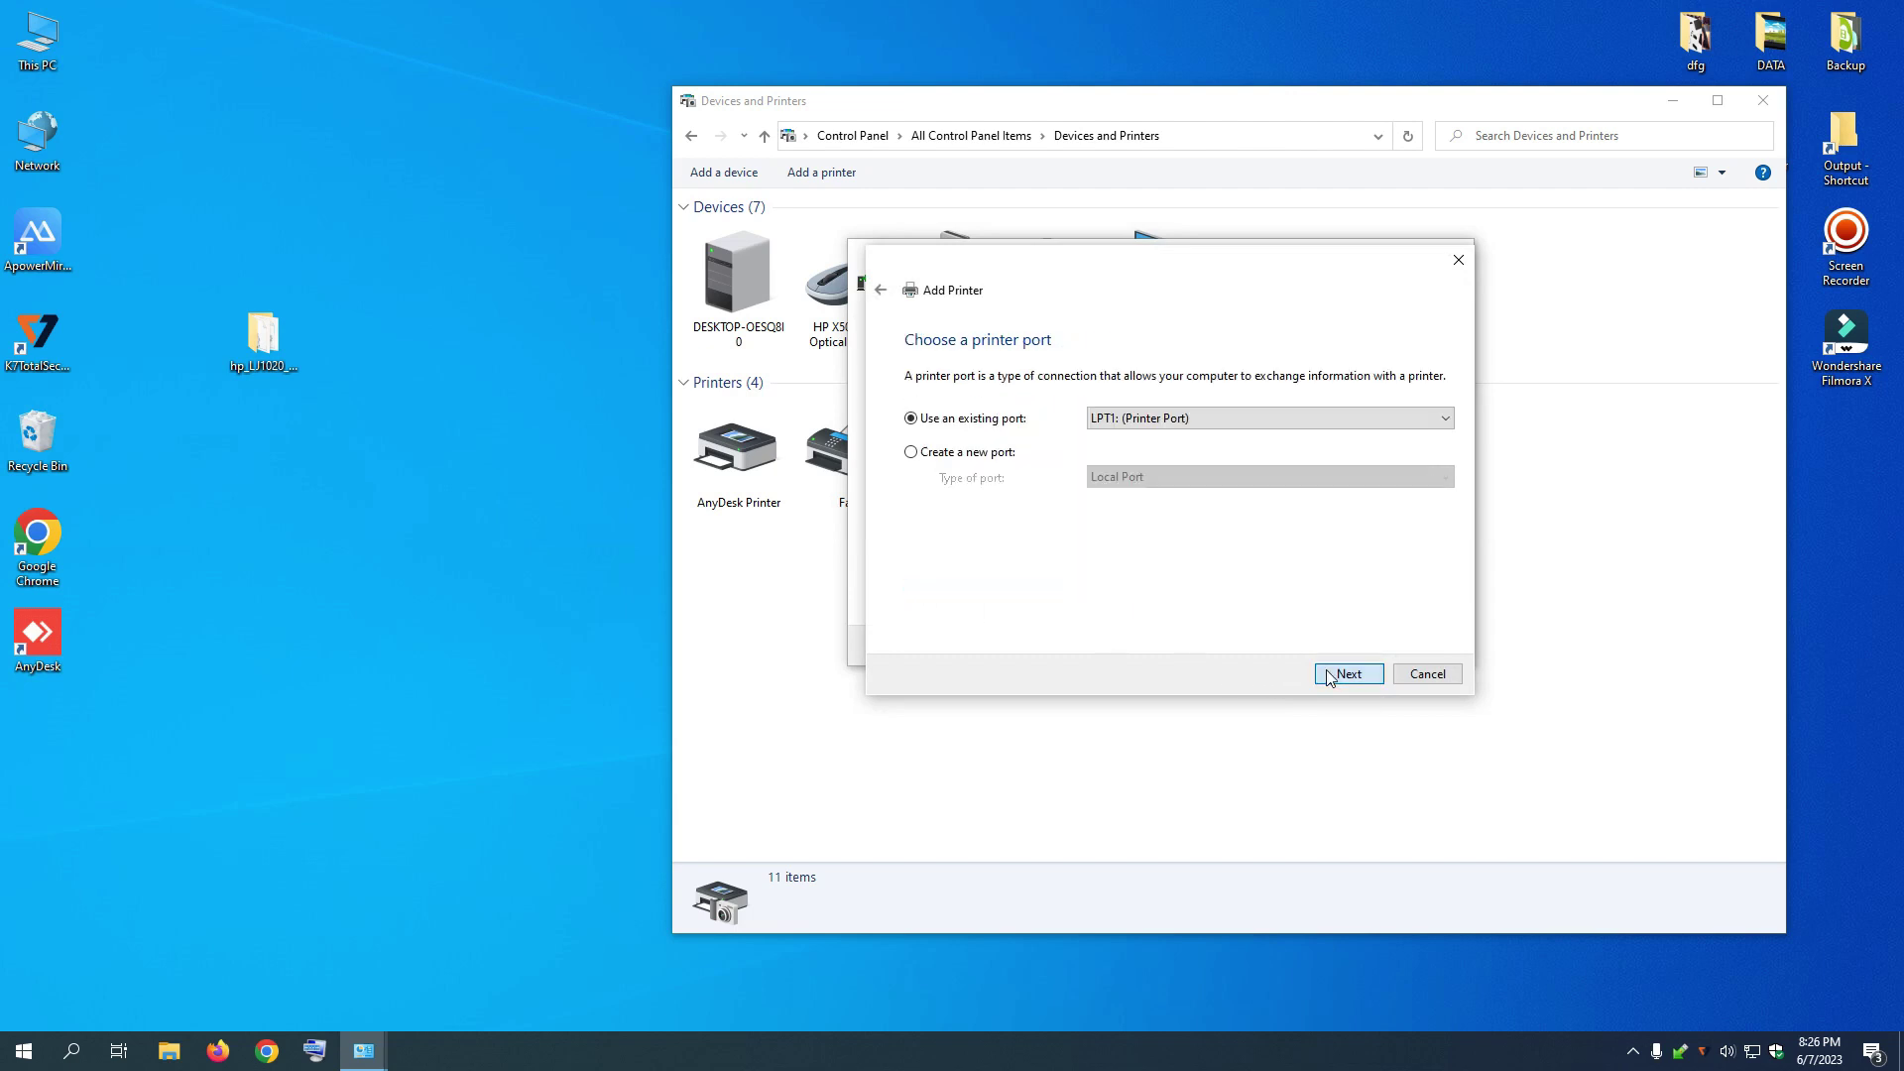
Review the available ports and continue with the existing port LPT1: (Printer Port)
click(1216, 414)
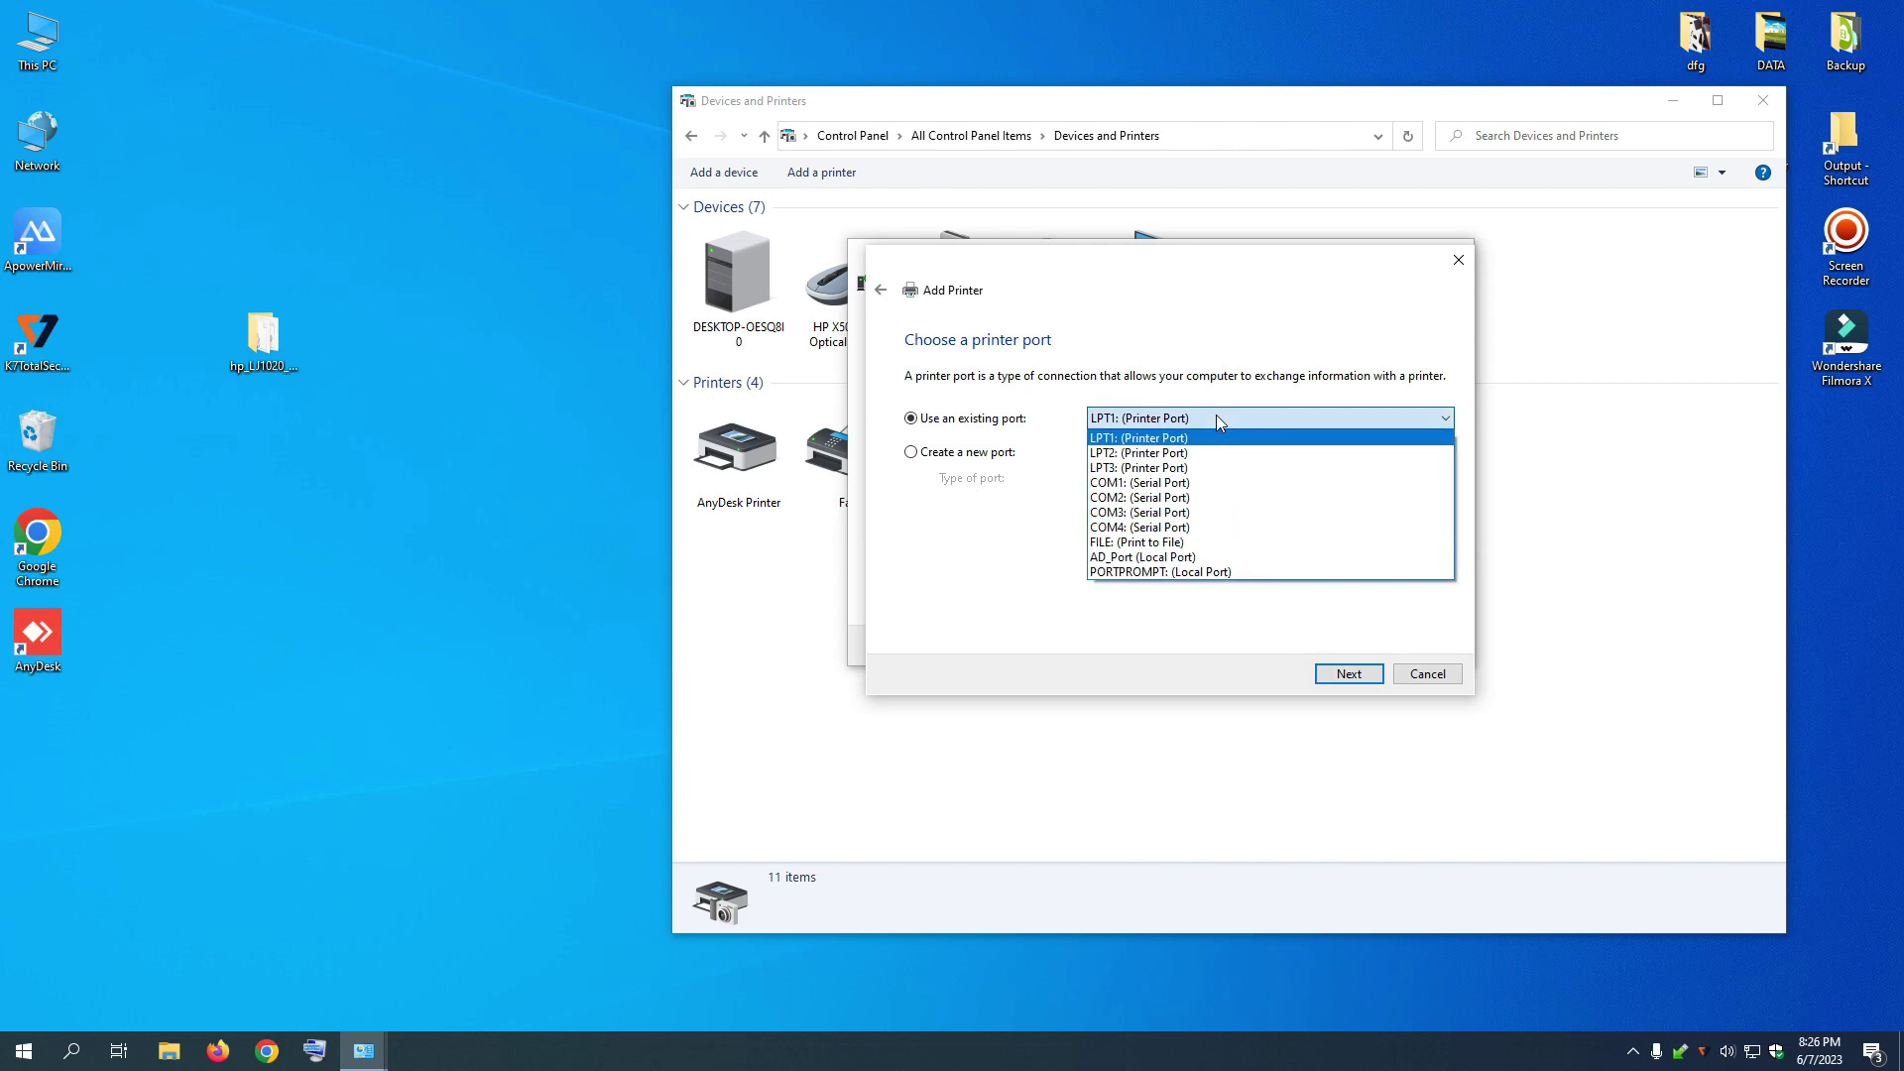
click(1216, 414)
click(1215, 417)
click(1212, 675)
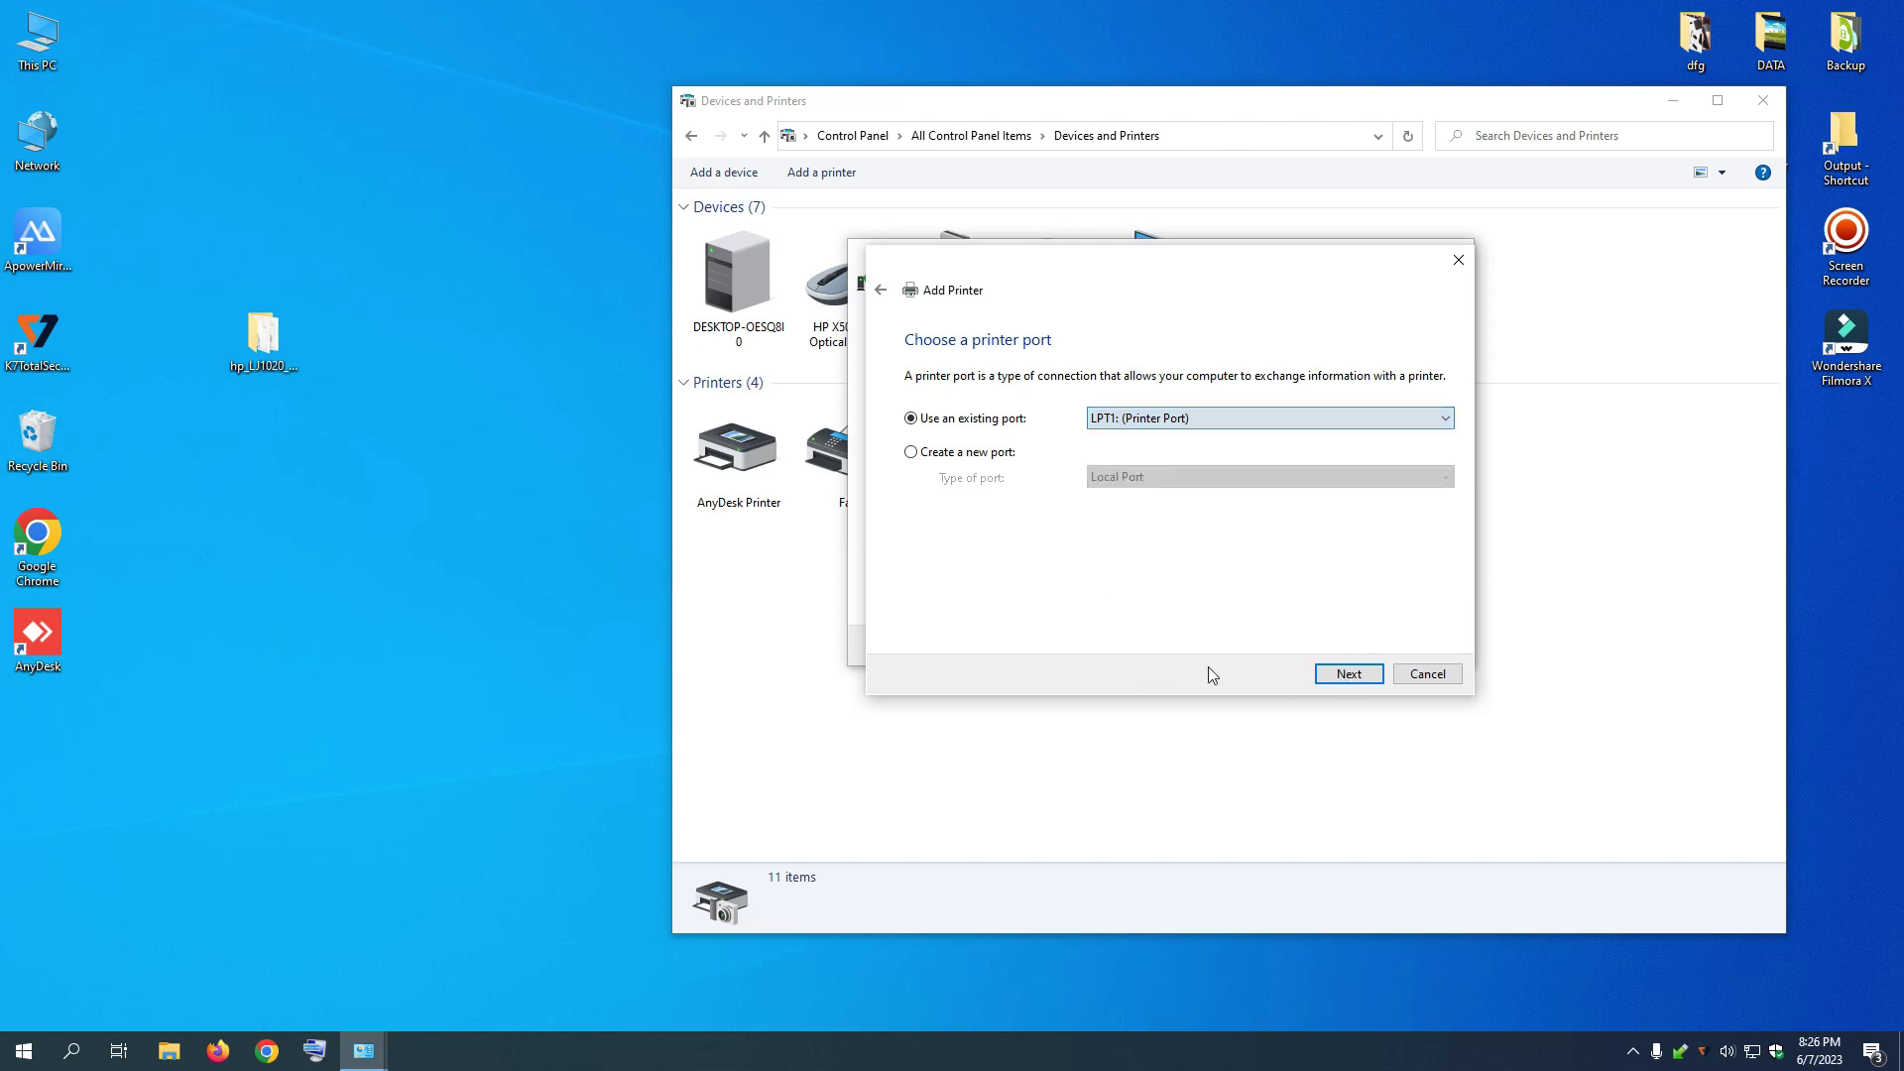
click(1349, 677)
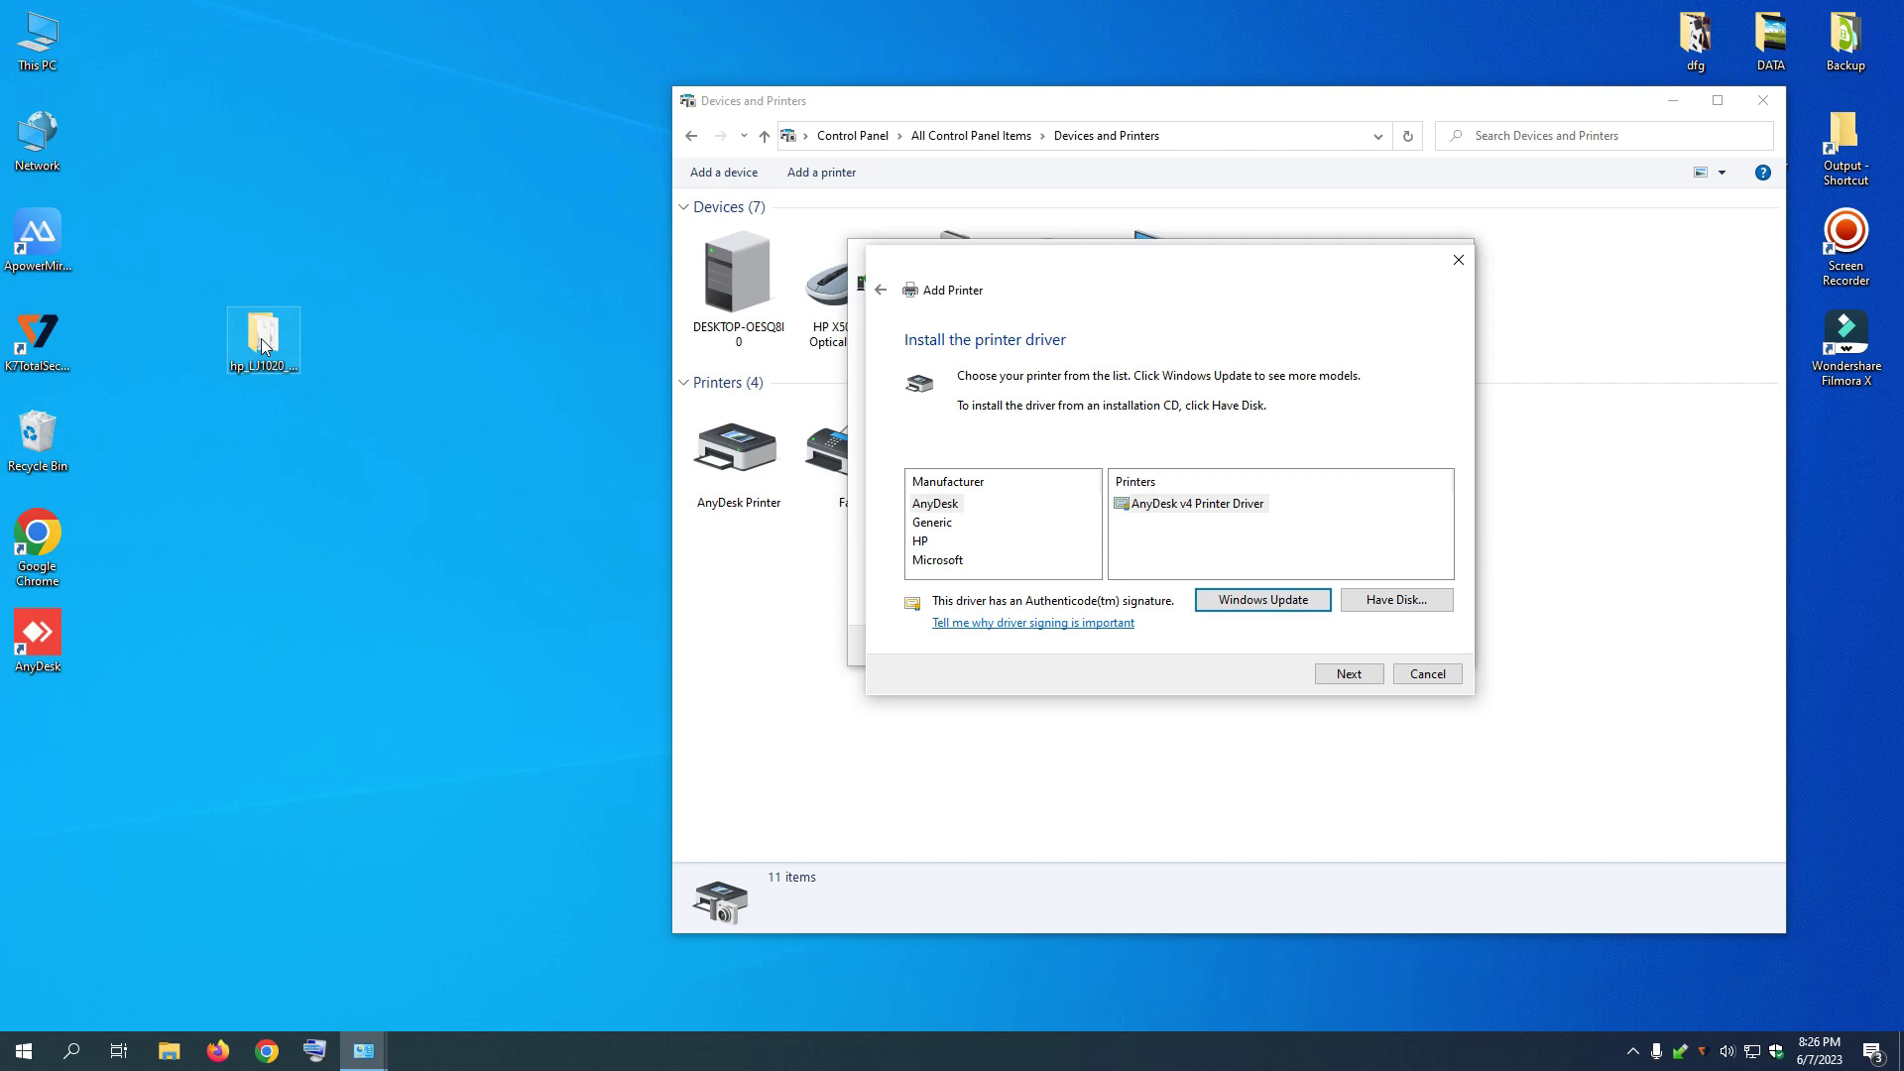
Choose to install the driver from disk and browse to the extracted hp_LJ1020_Full_Solution-v2012_918_1_57980 folder on the Desktop
click(1410, 607)
drag(1179, 393, 1301, 366)
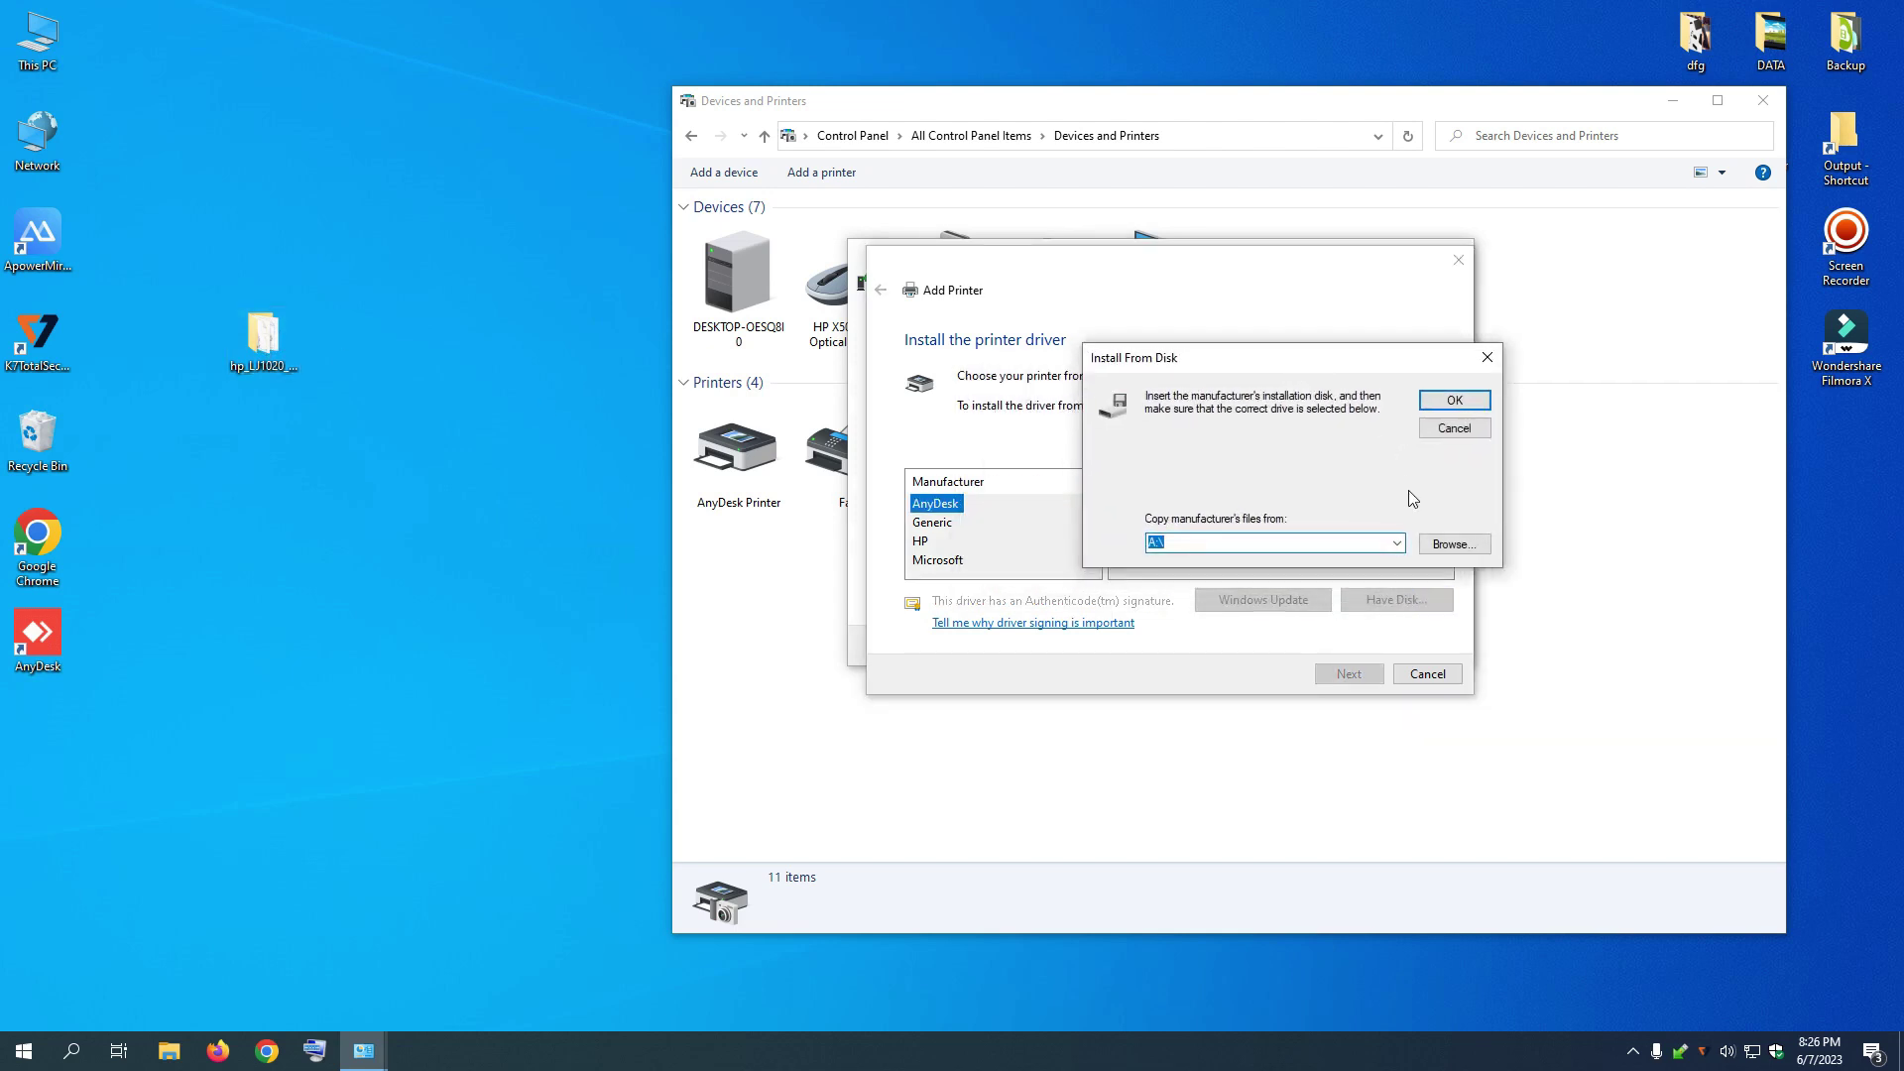
click(1449, 546)
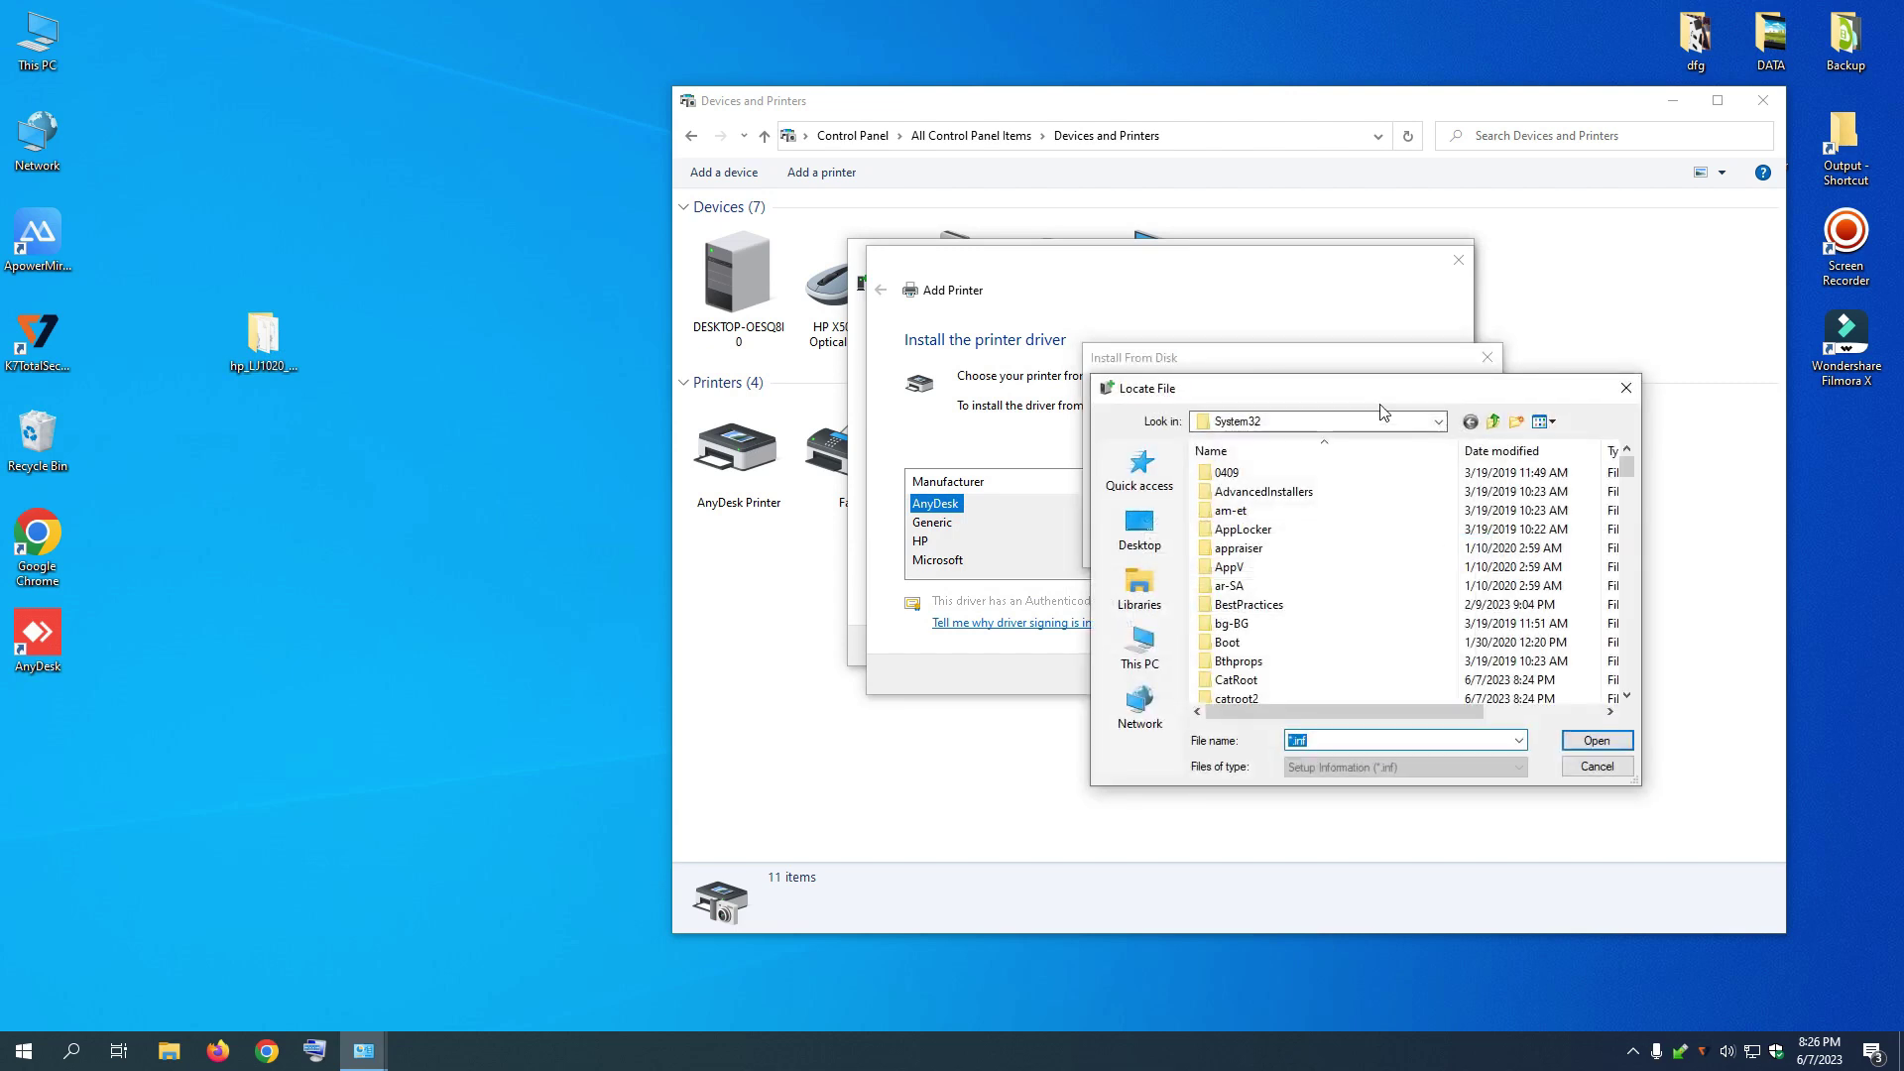
drag(1373, 389, 1324, 342)
click(1099, 475)
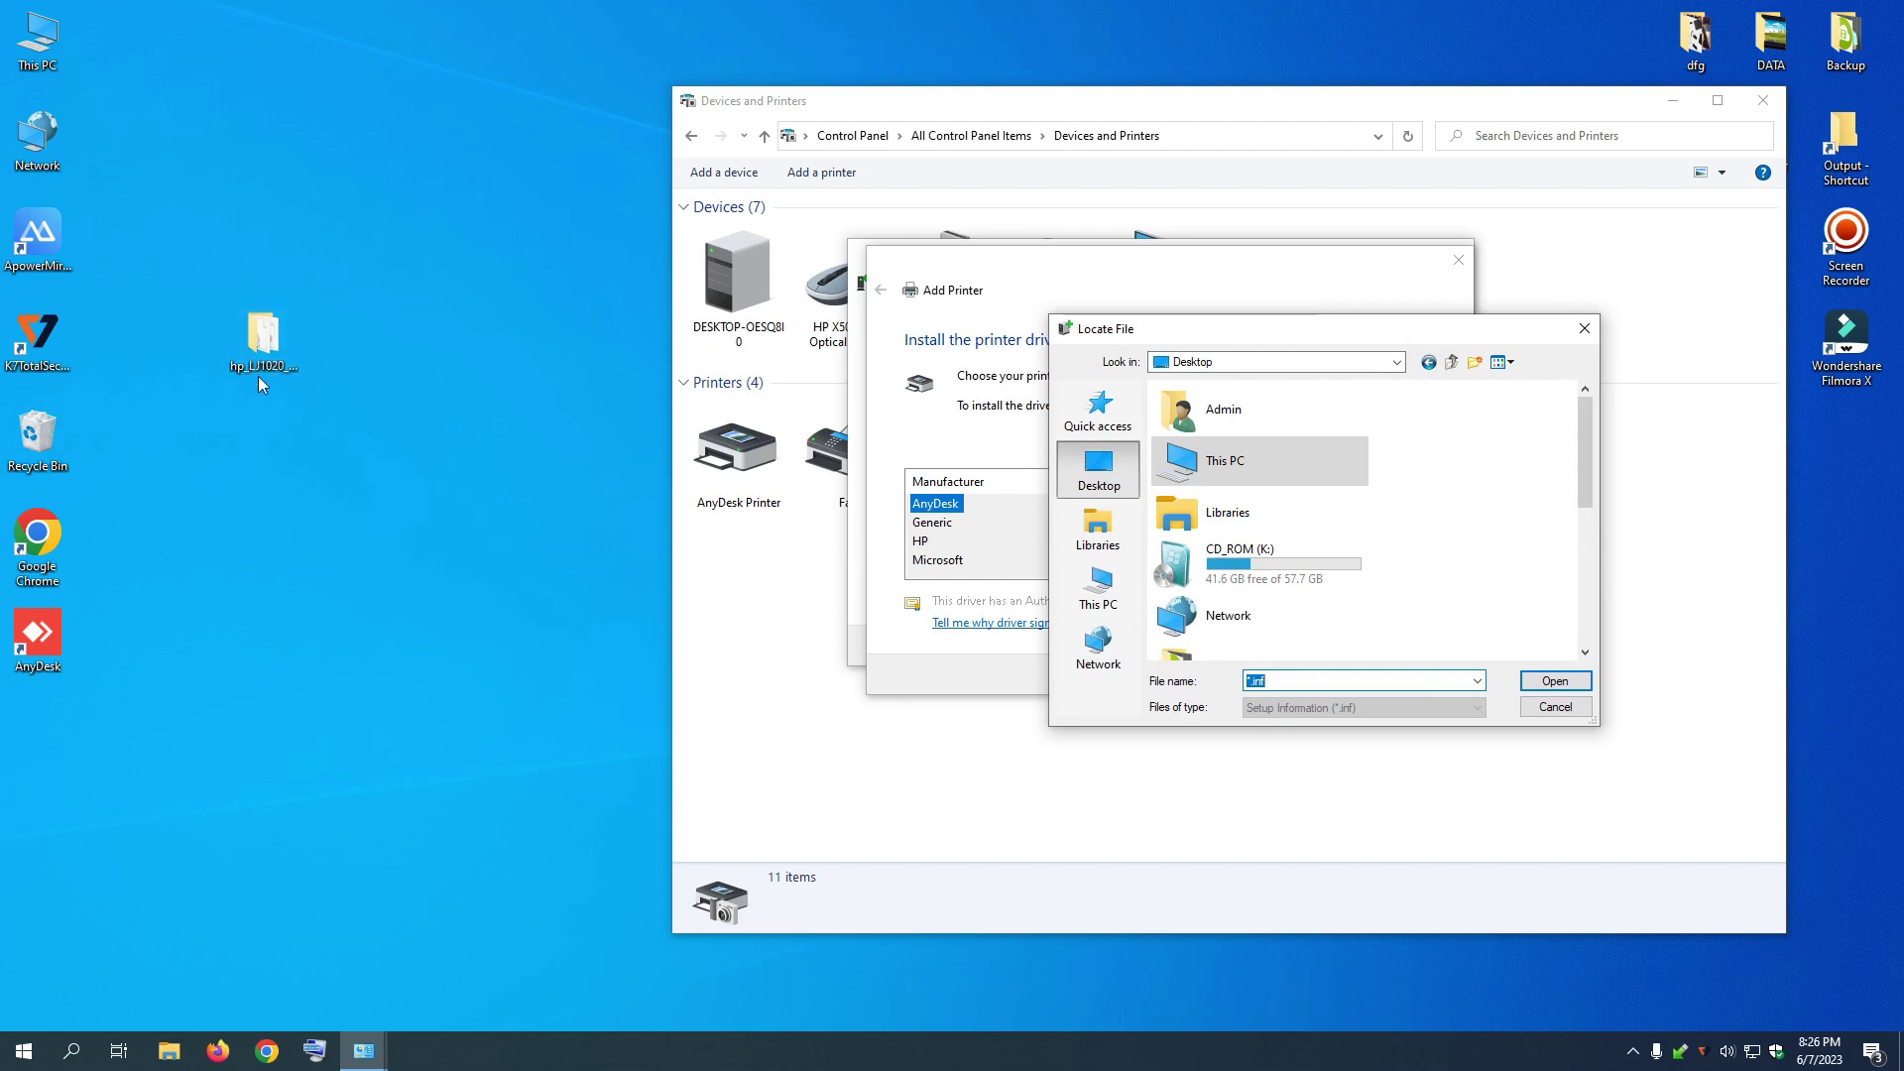
scroll(1393, 572, down, 3)
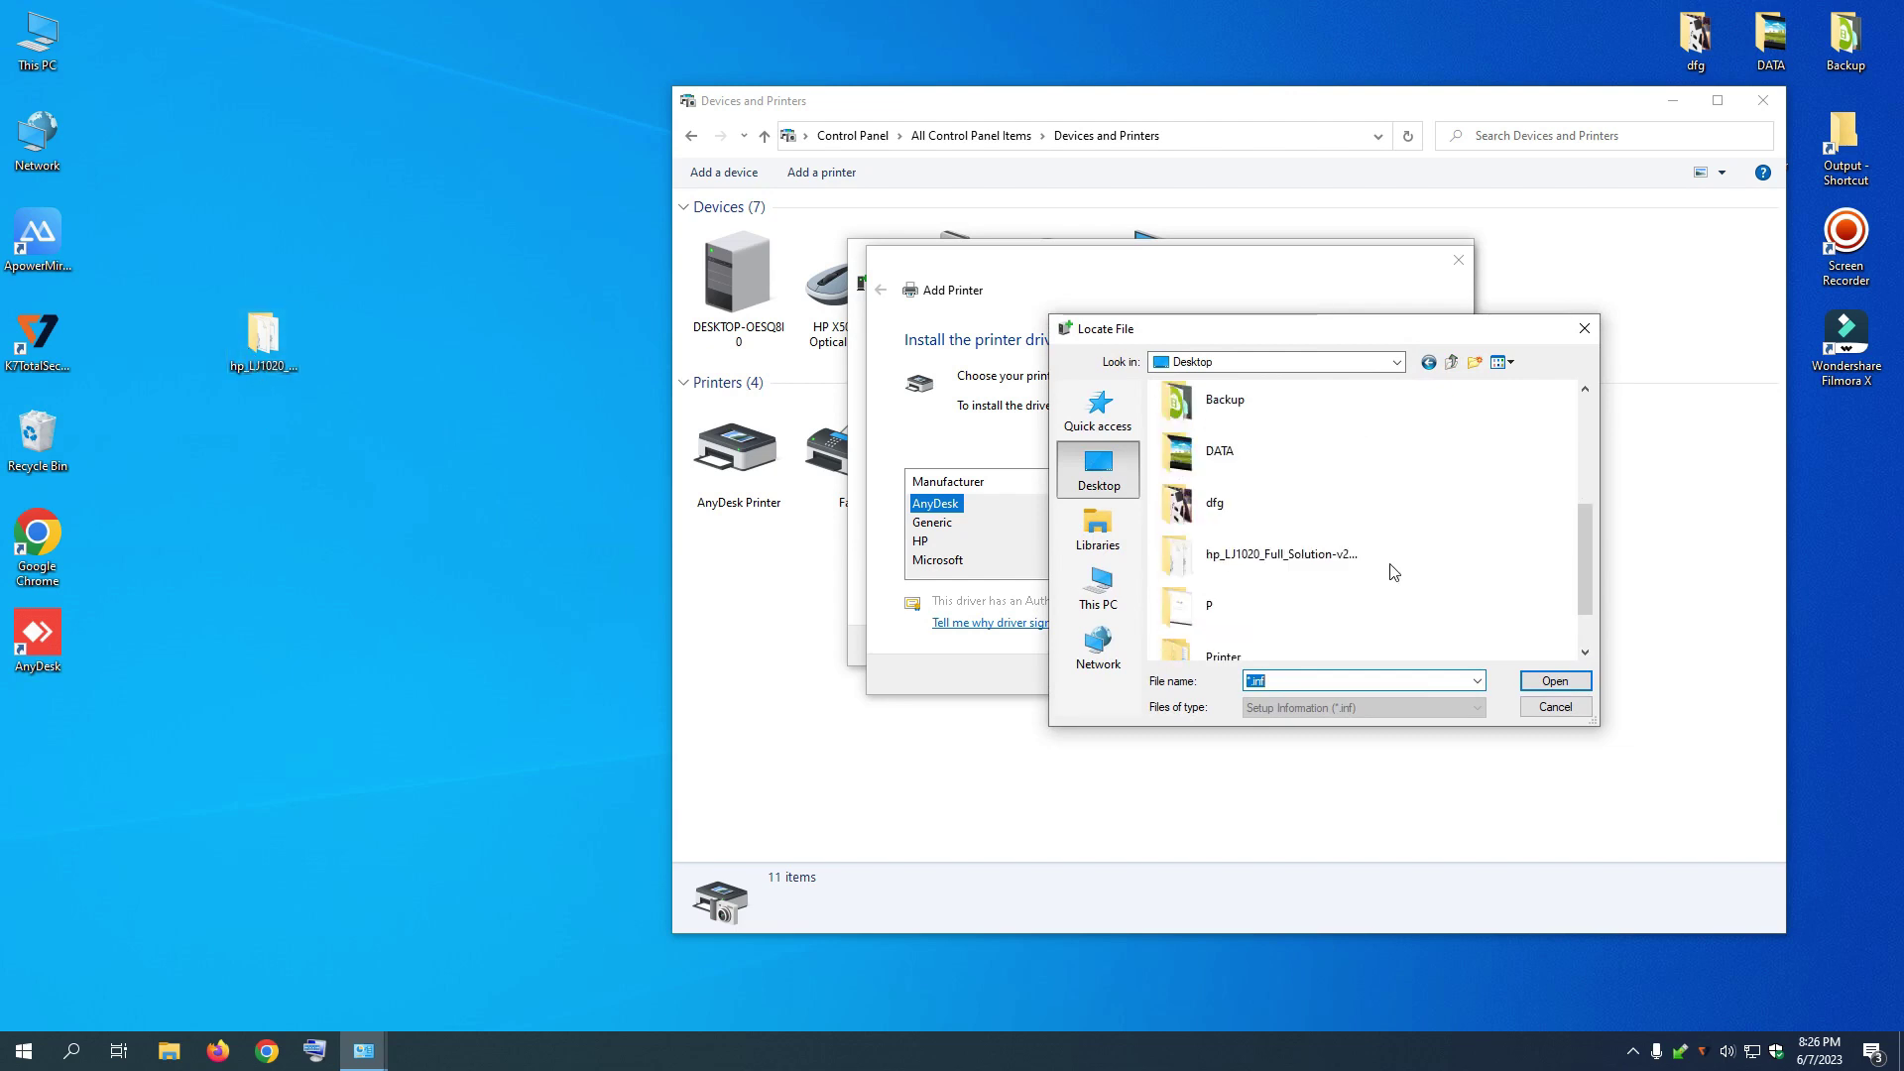
click(1255, 570)
double_click(1255, 570)
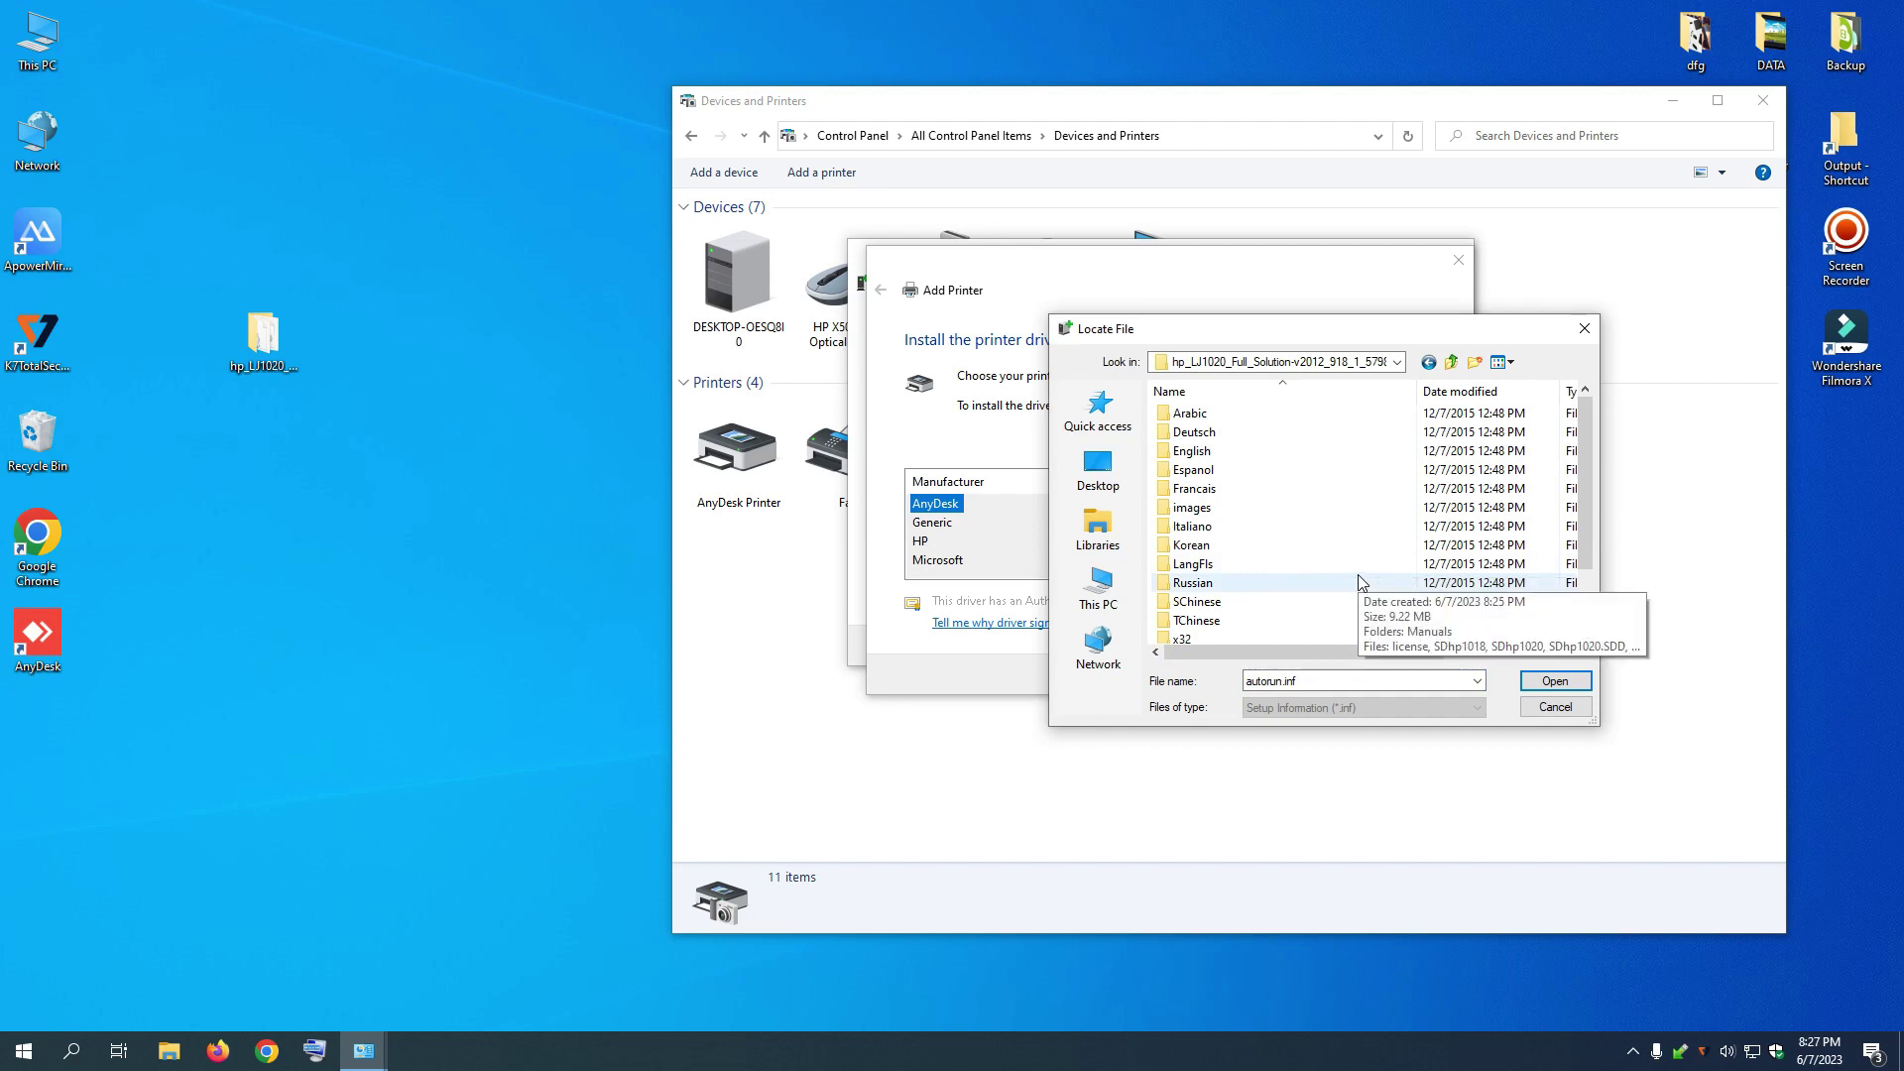
Load the HPLJ1020 setup information file from the extracted folder as the driver source
scroll(1358, 580, down, 2)
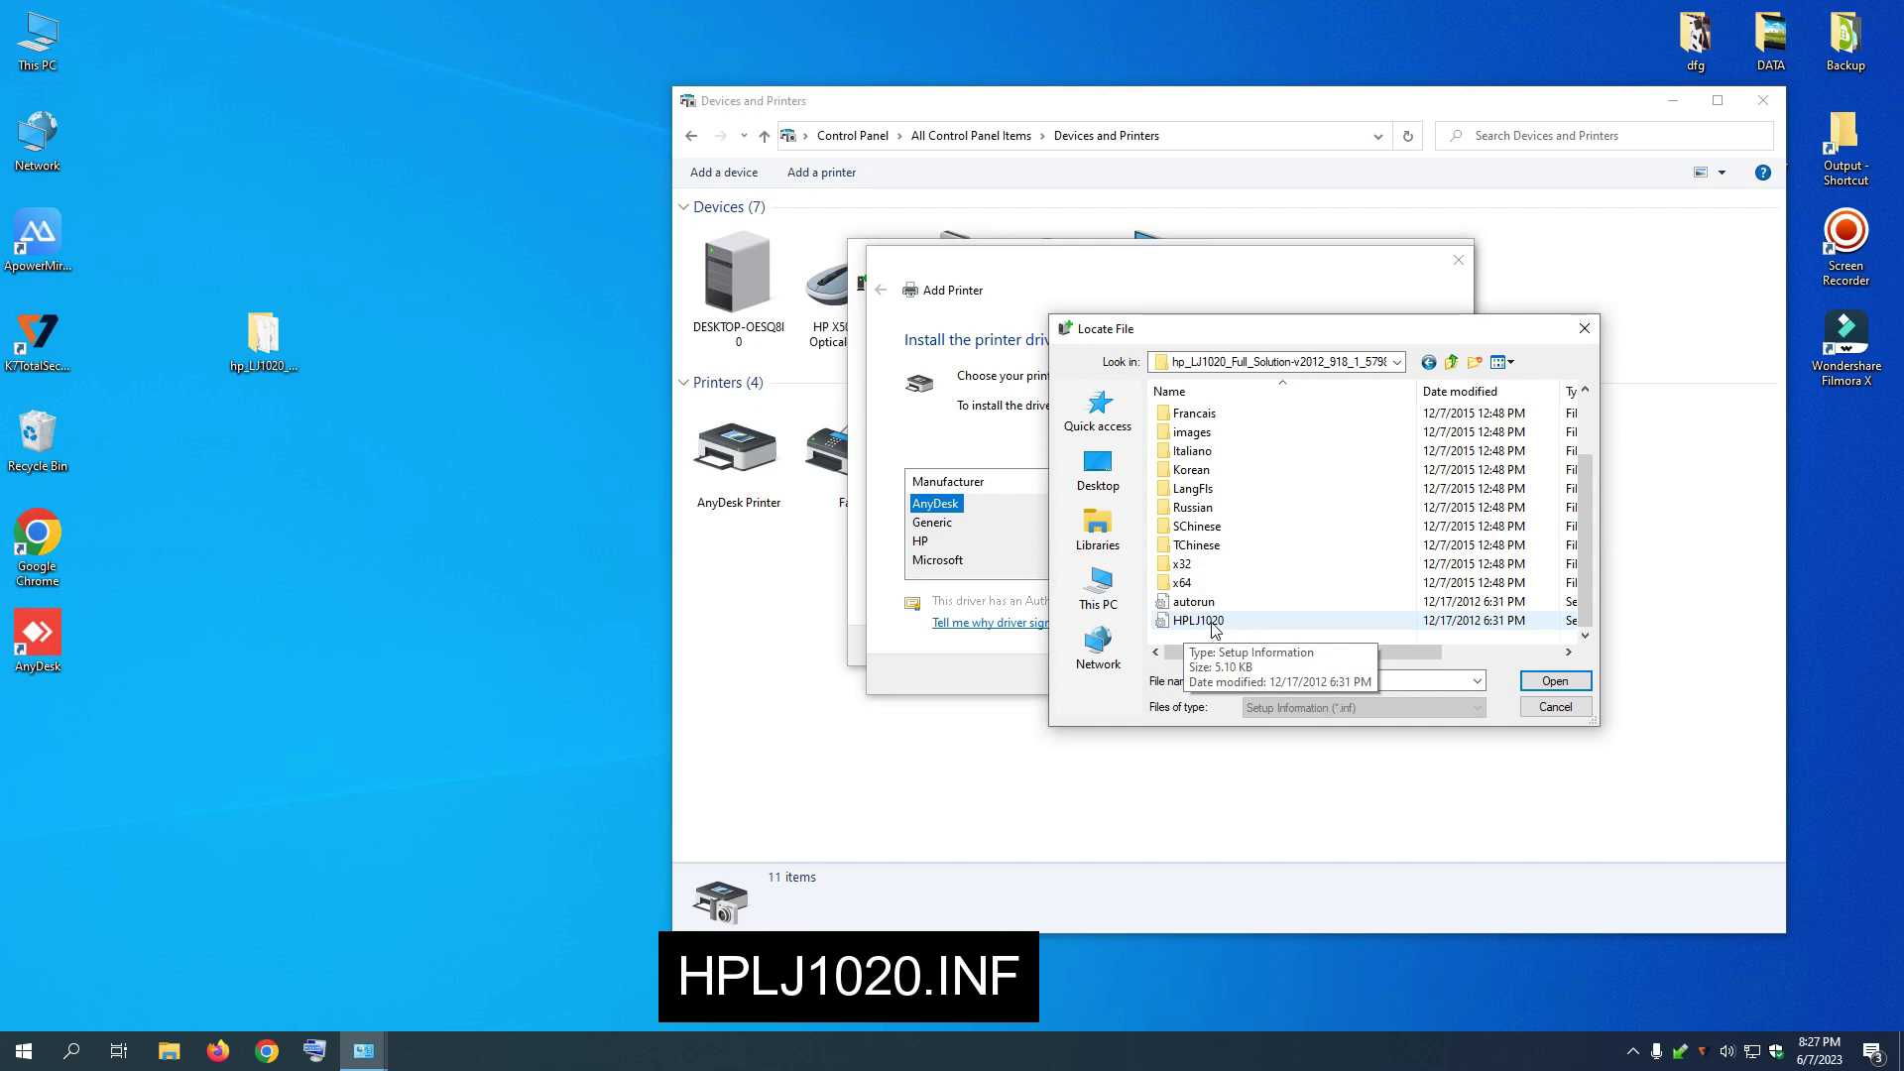
double_click(1212, 625)
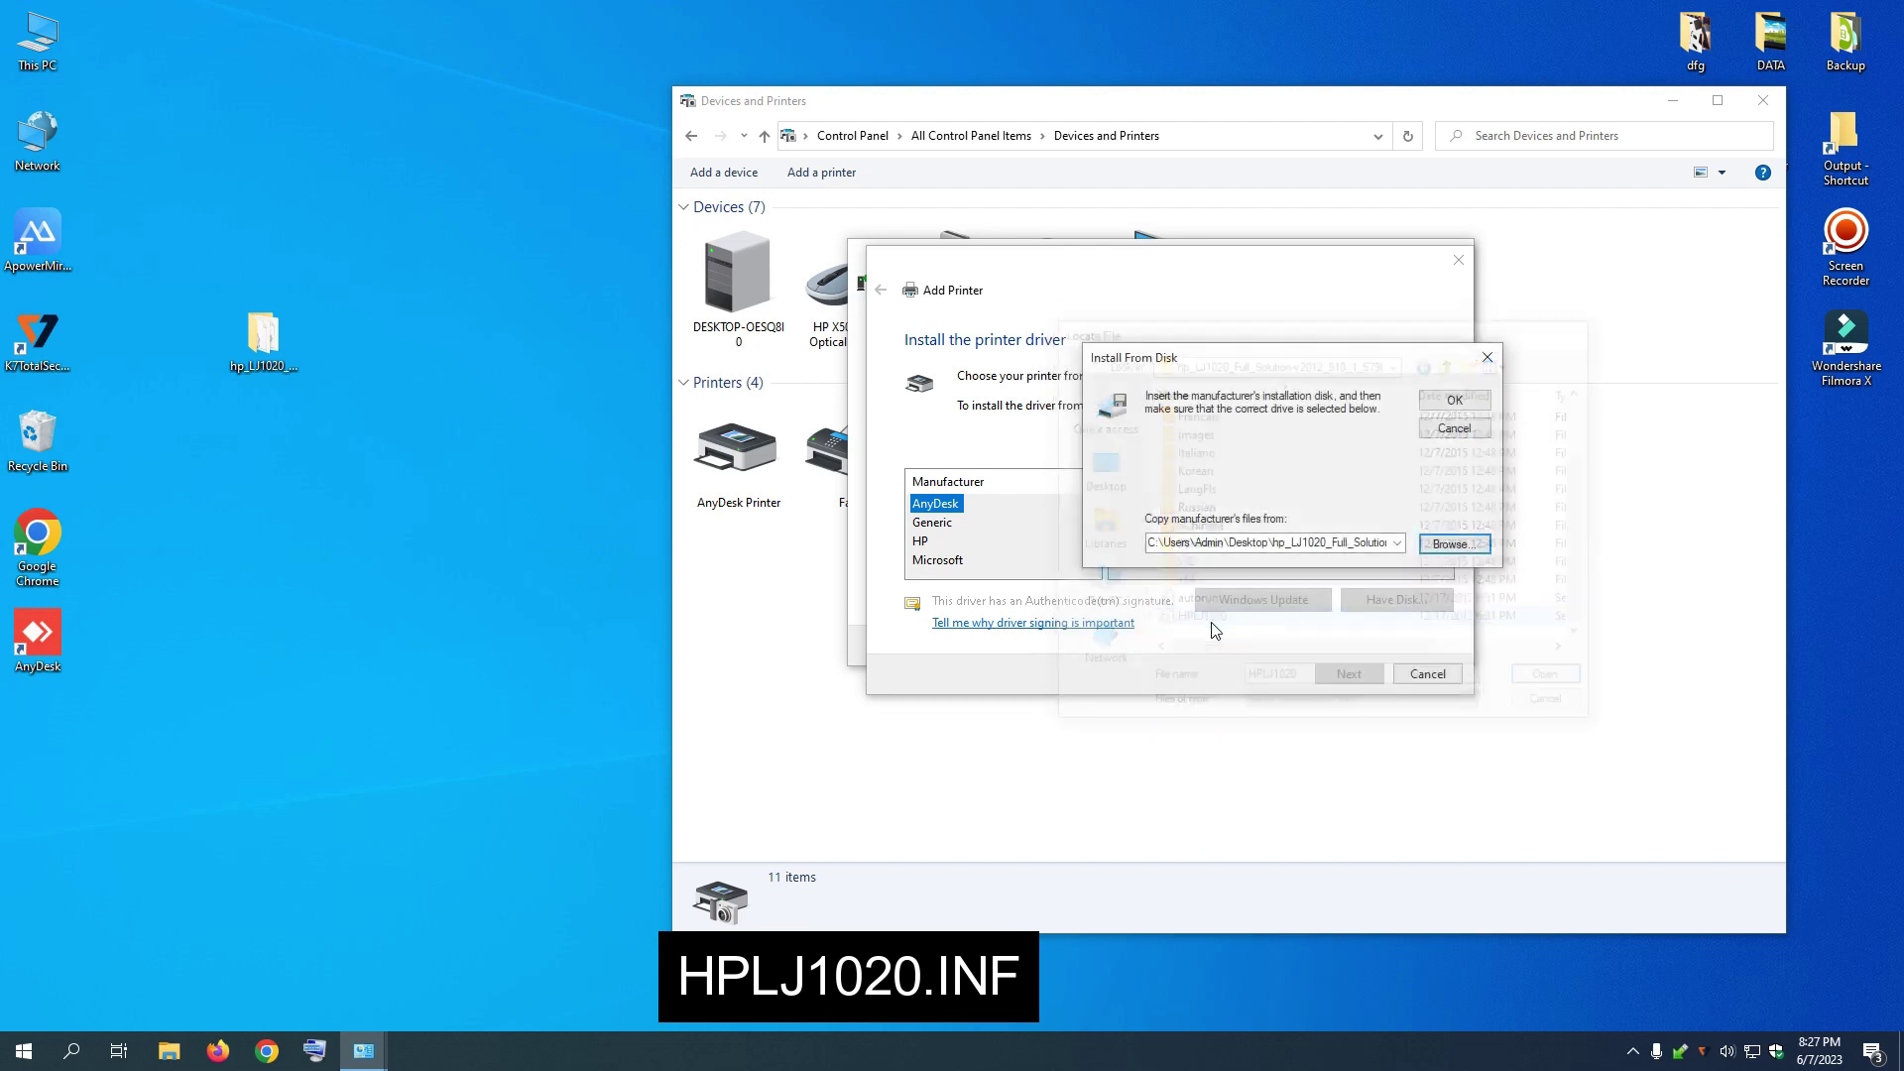
click(1446, 400)
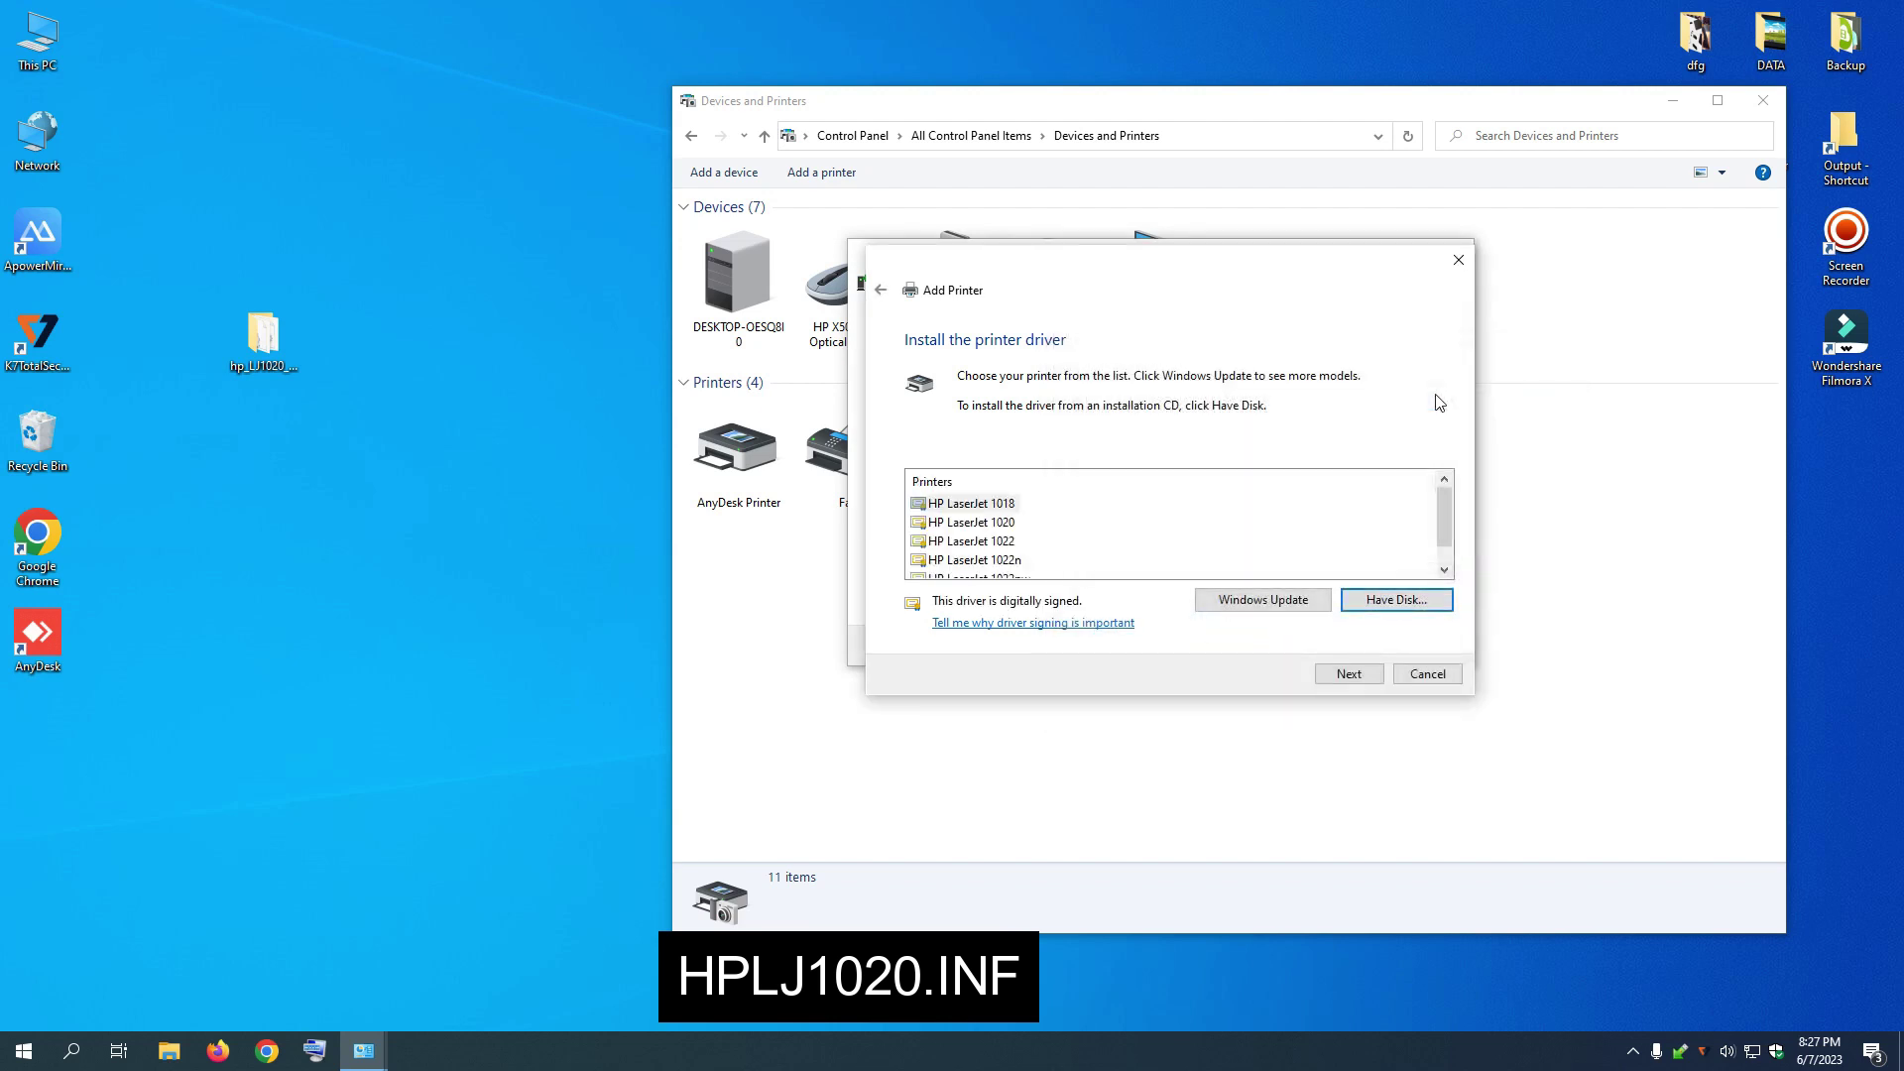
Select the HP LaserJet 1020 driver and install it with the printer name HP LaserJet 1020
click(993, 526)
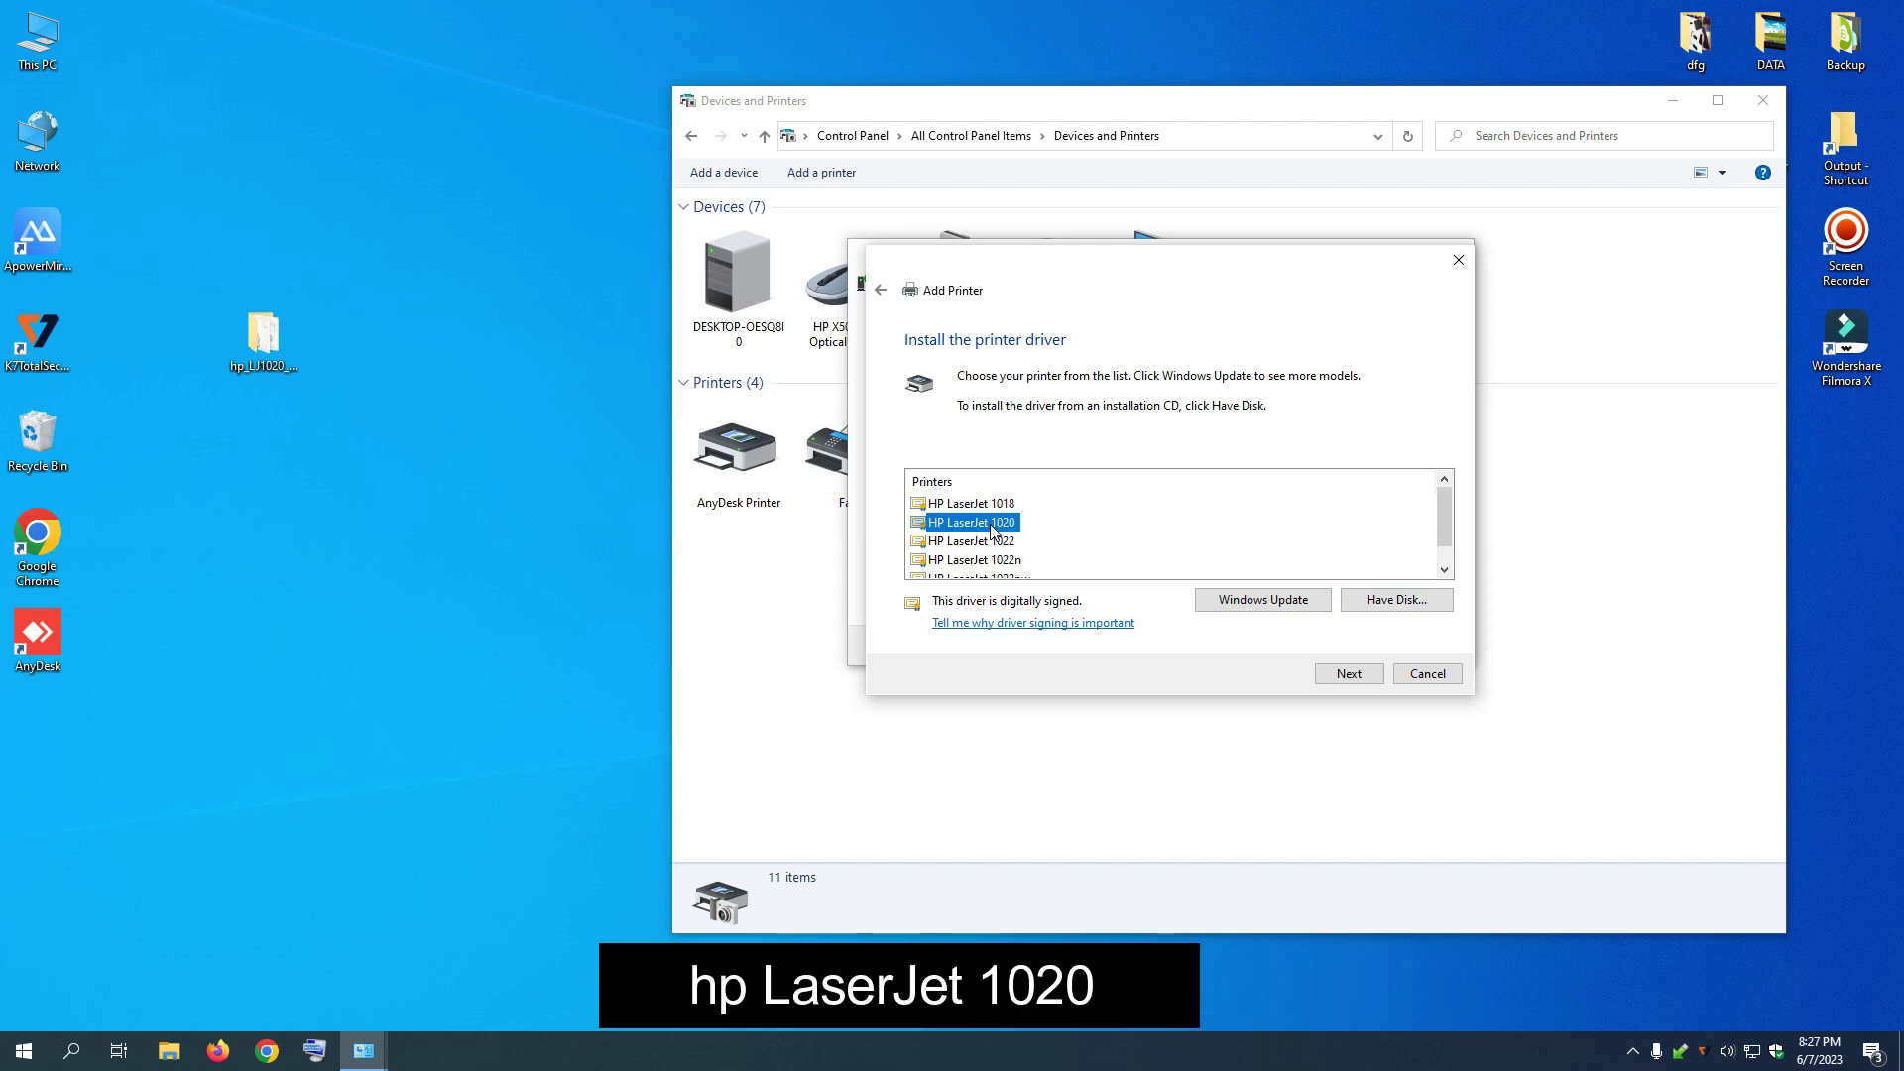
click(1346, 675)
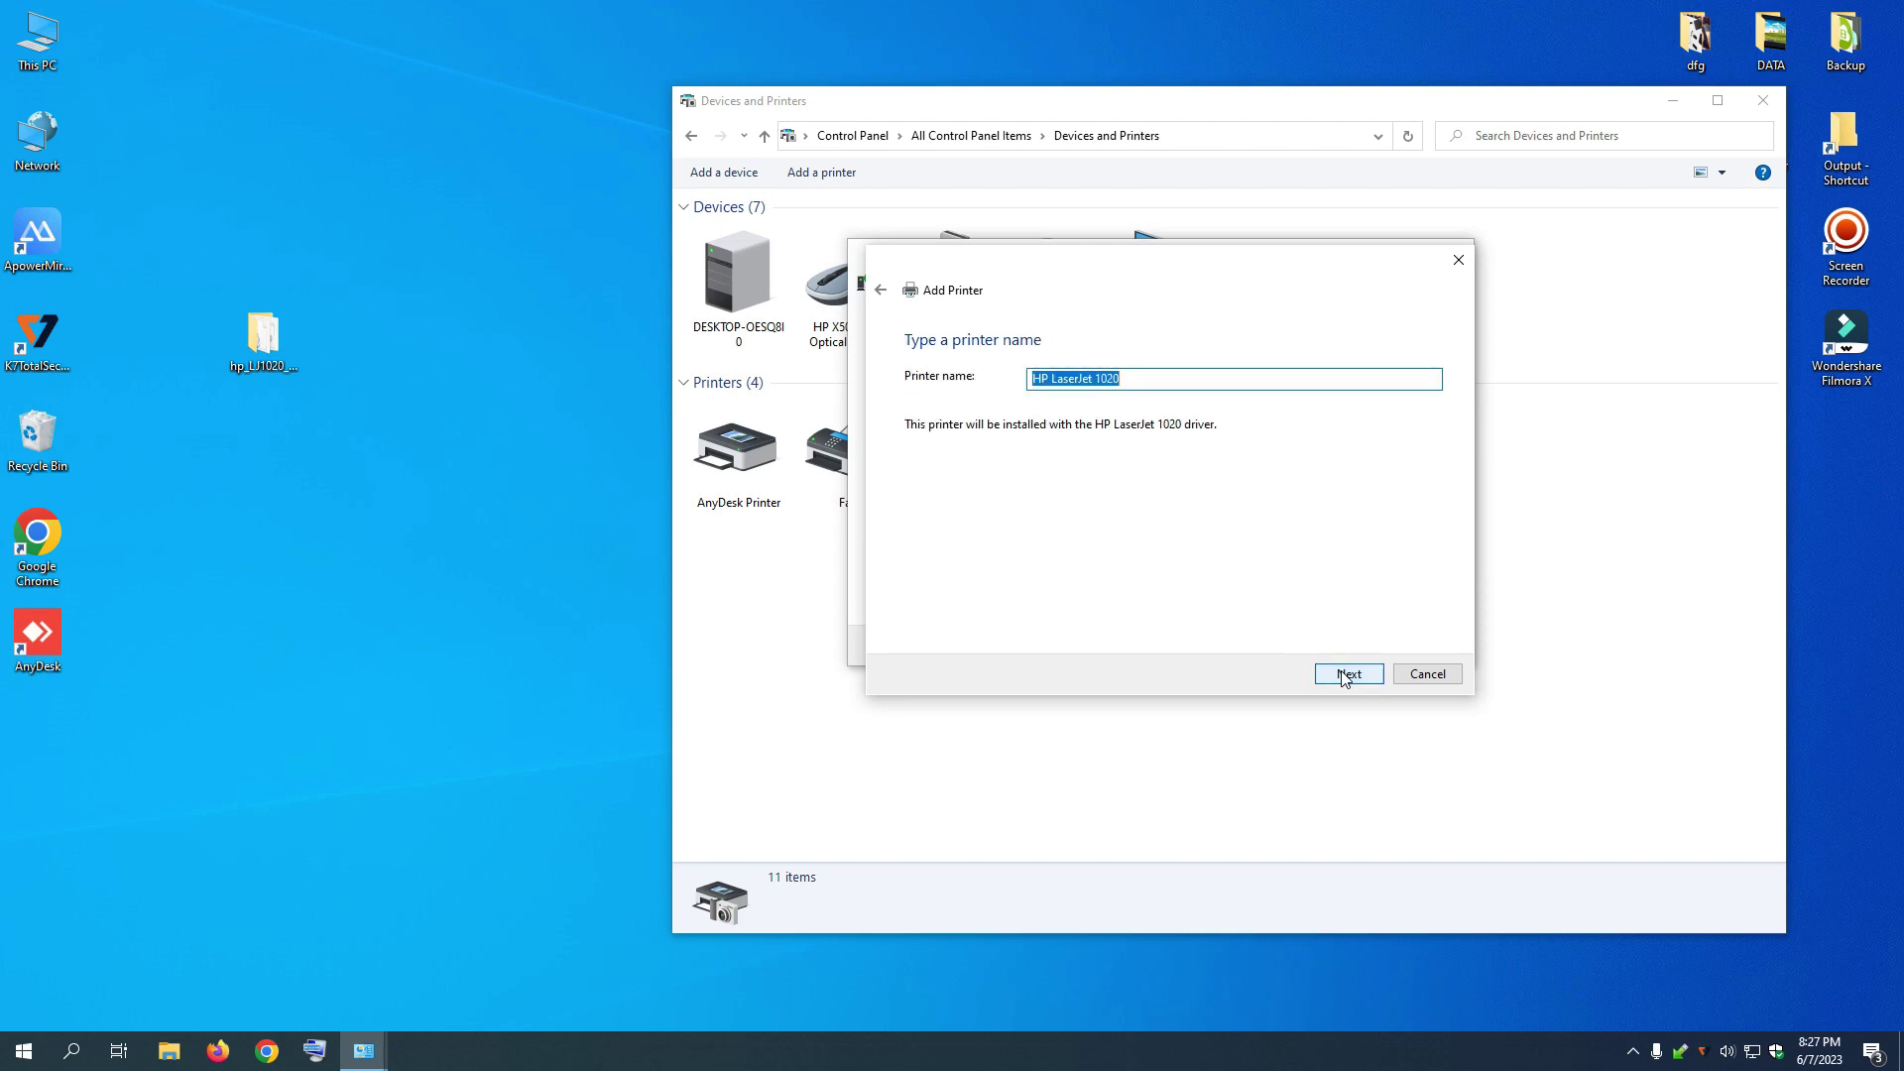
click(1342, 671)
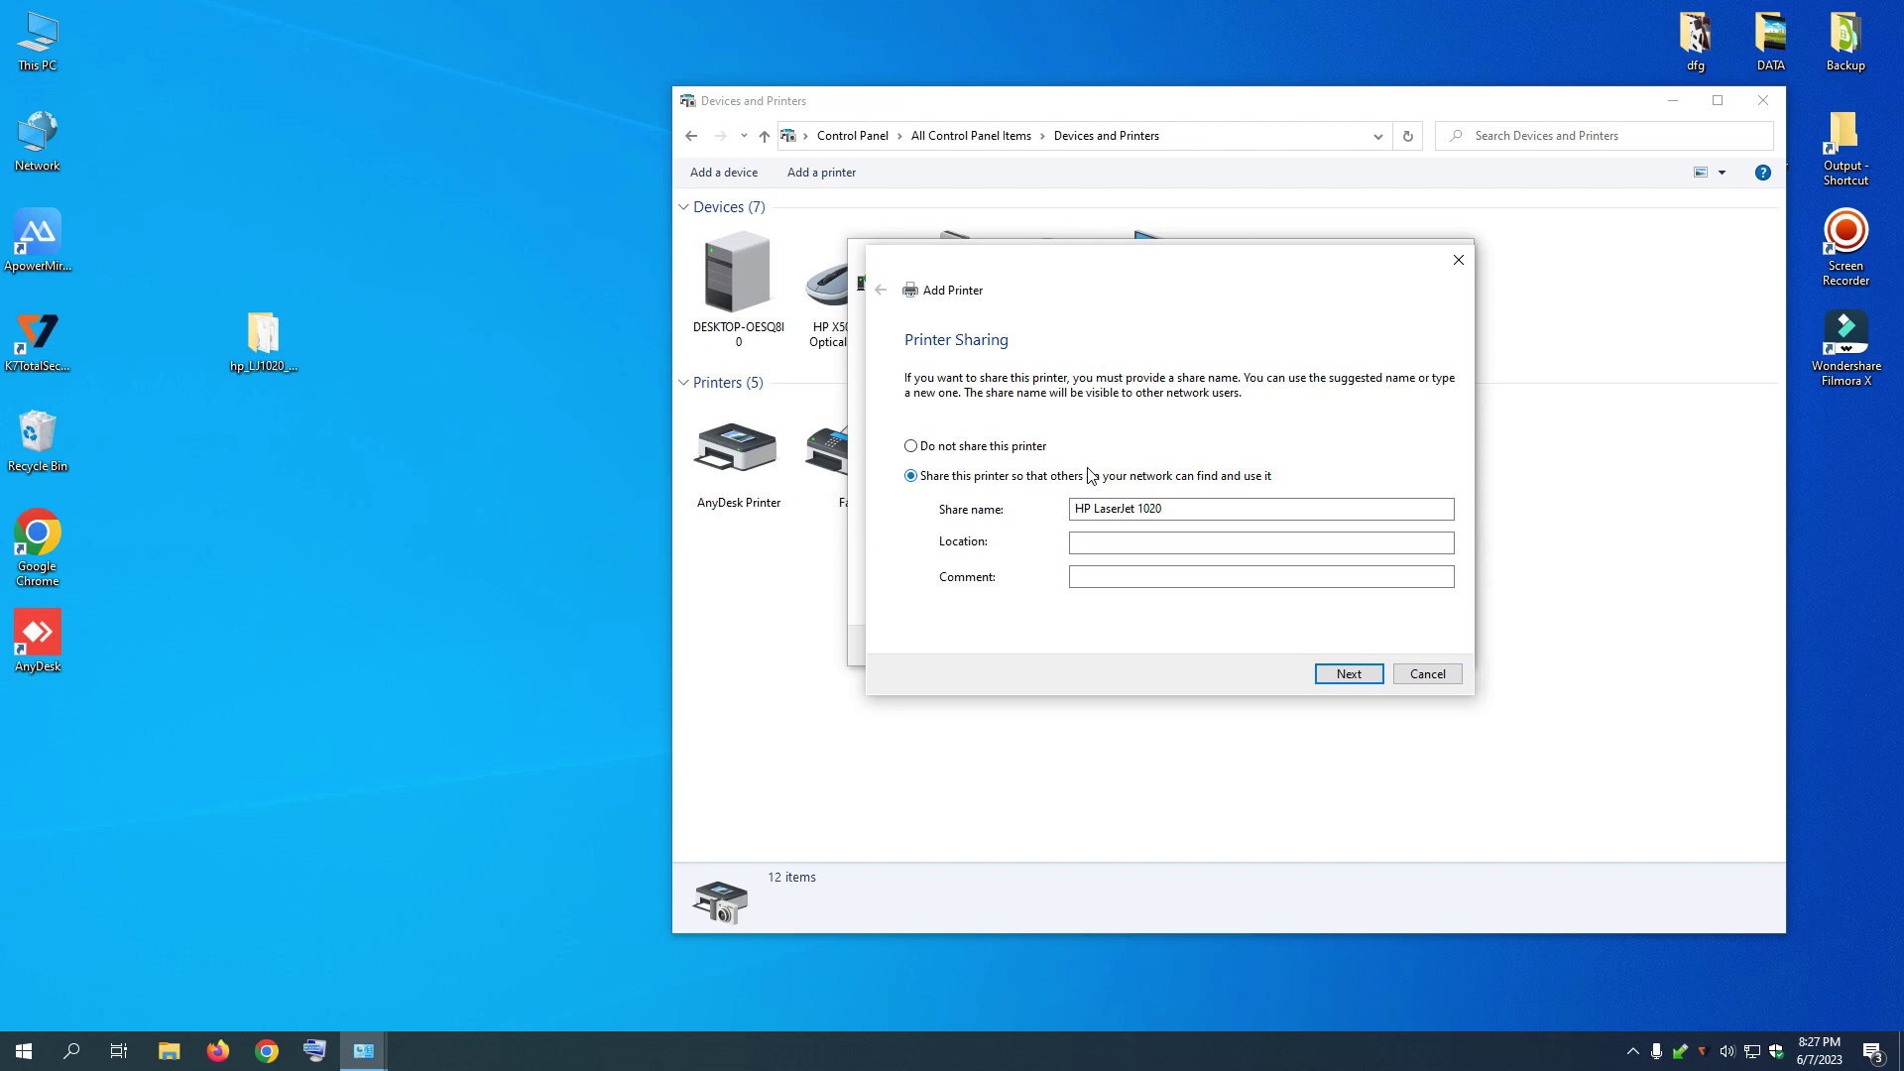
Set the new printer to not be shared and finish the Add Printer wizard without printing a test page
click(949, 449)
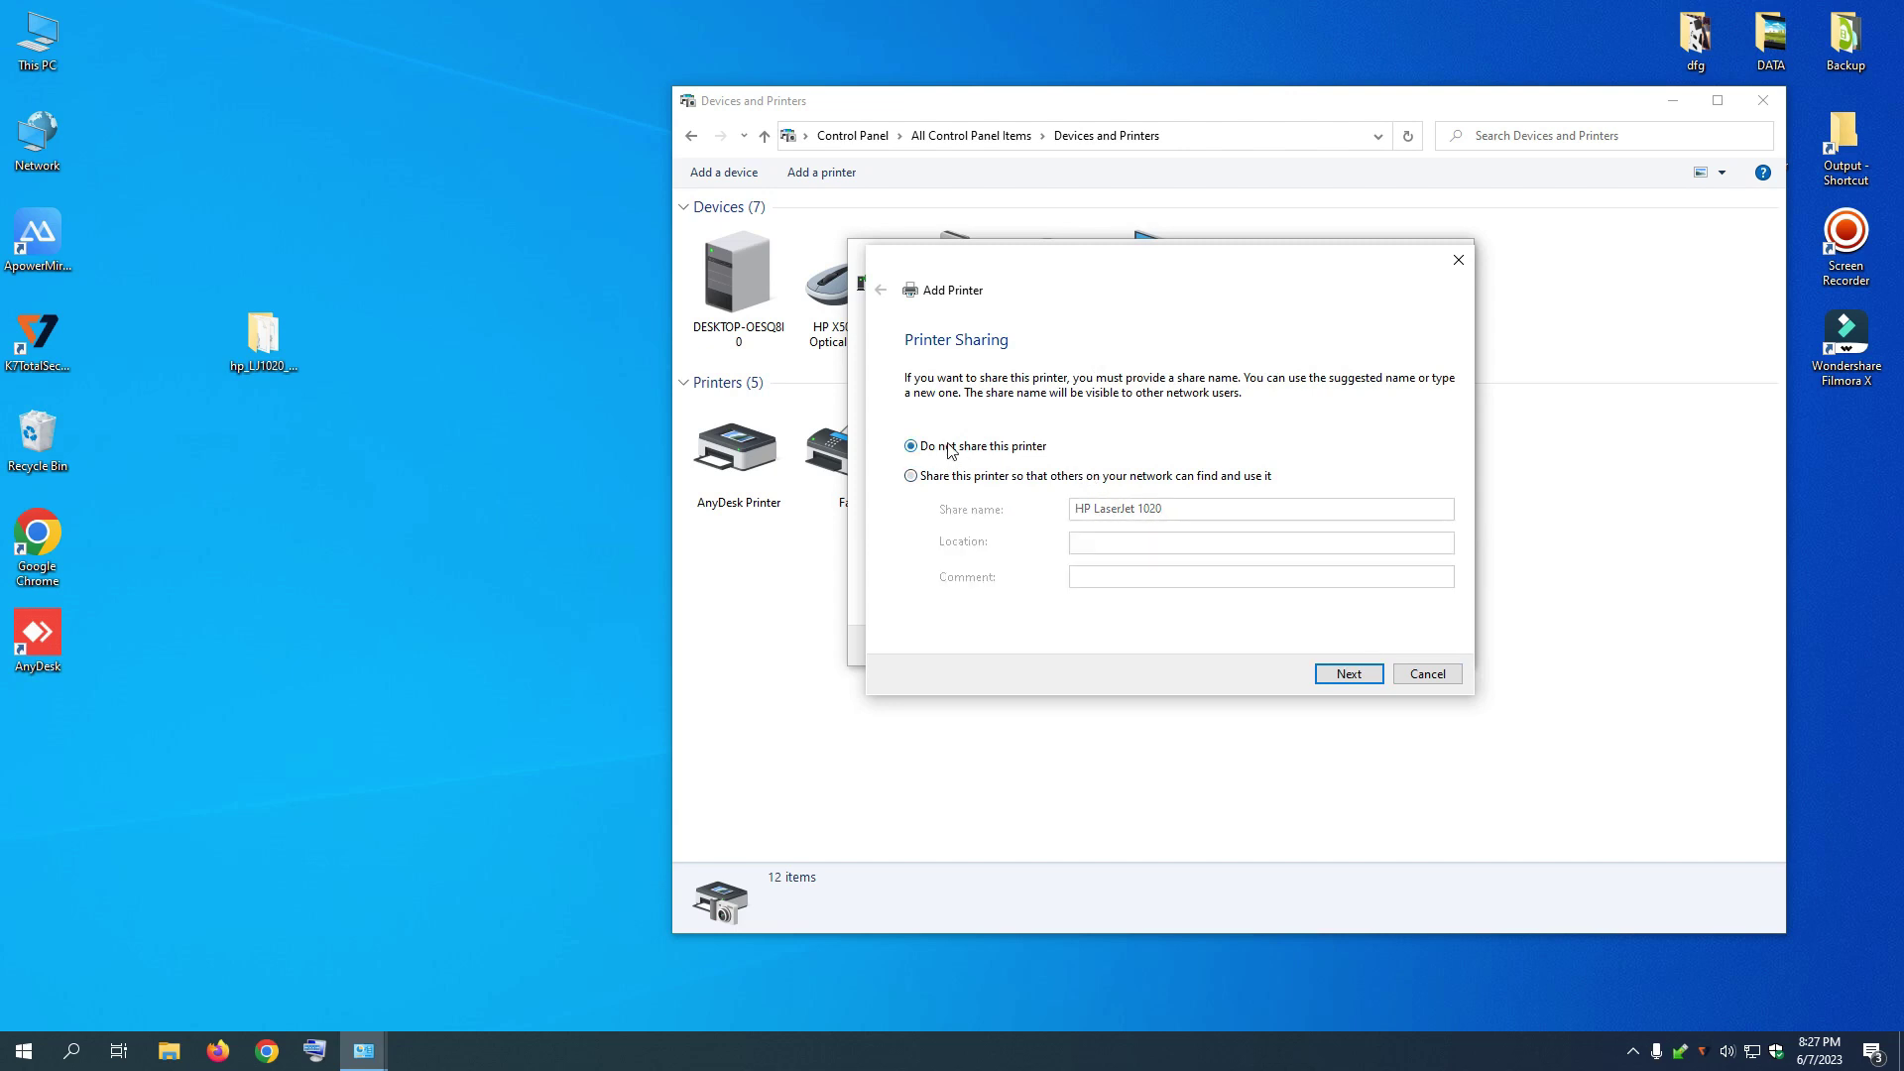
click(1344, 673)
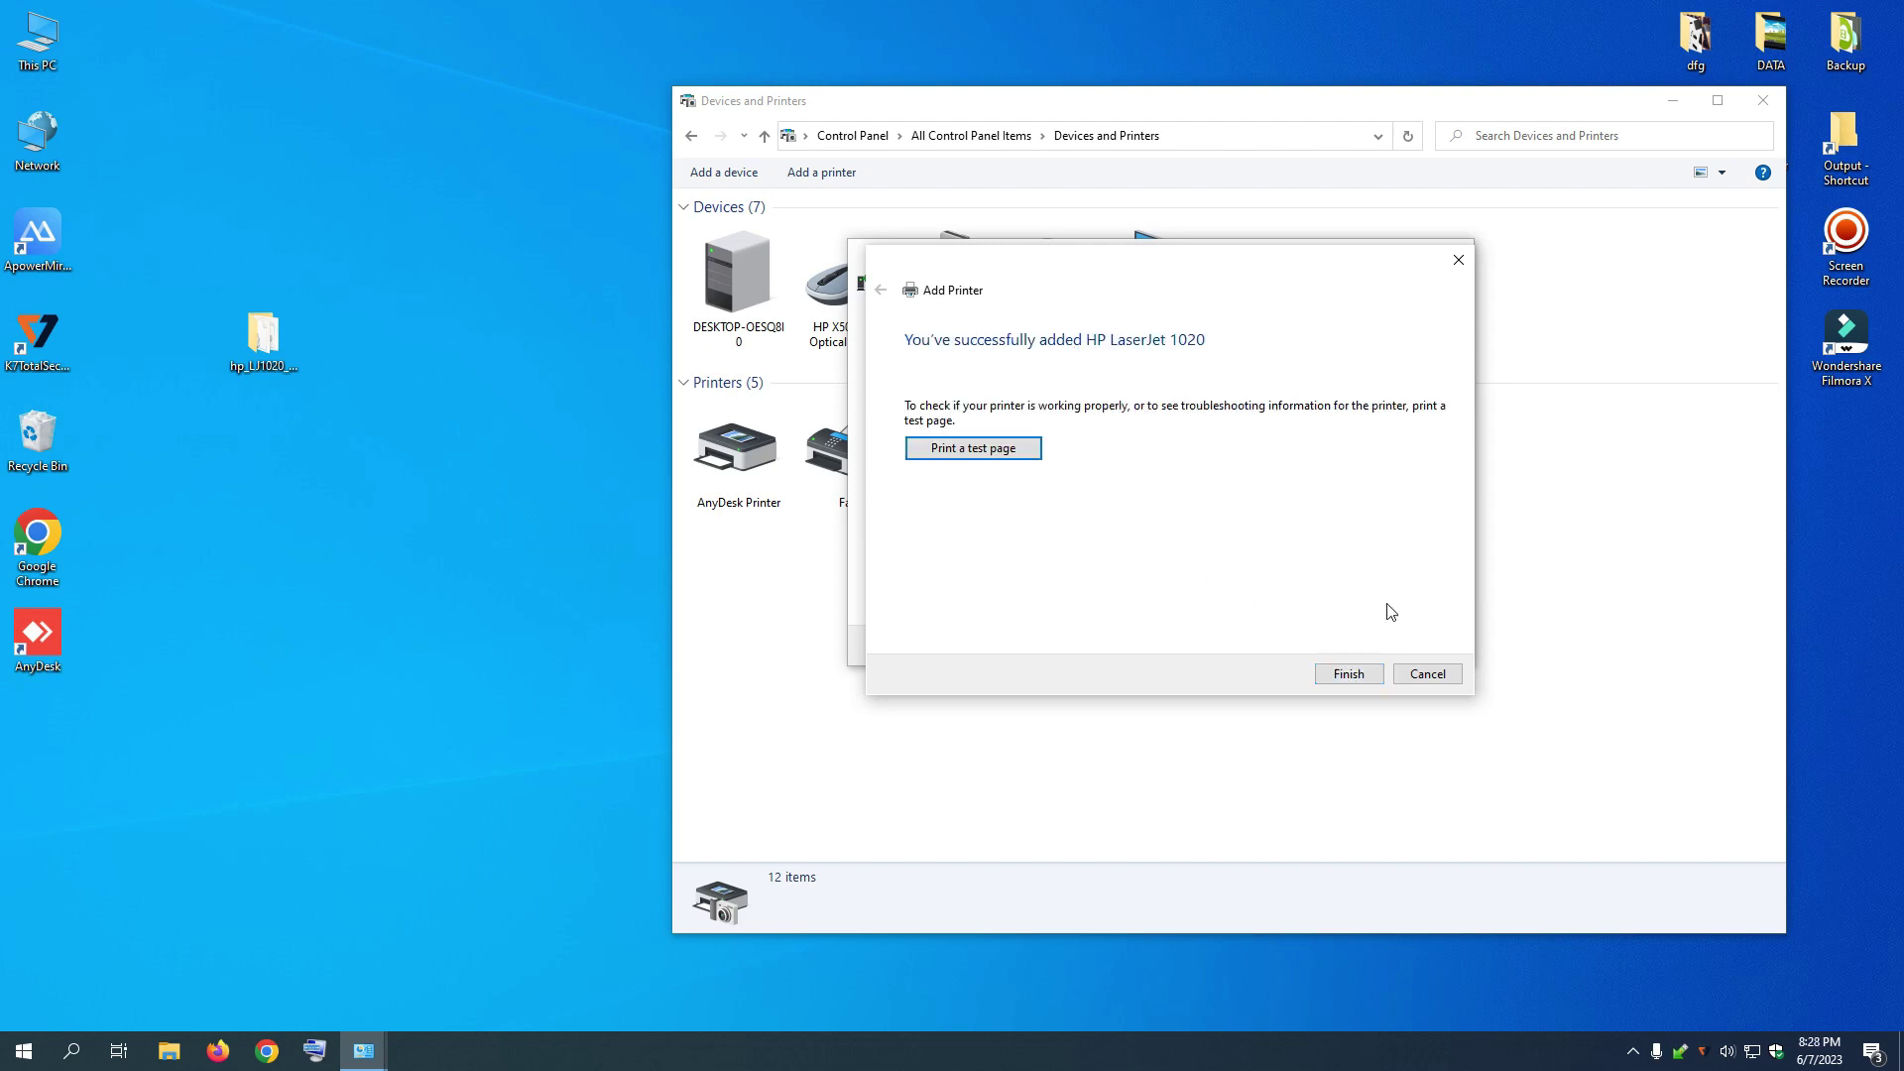
click(1348, 675)
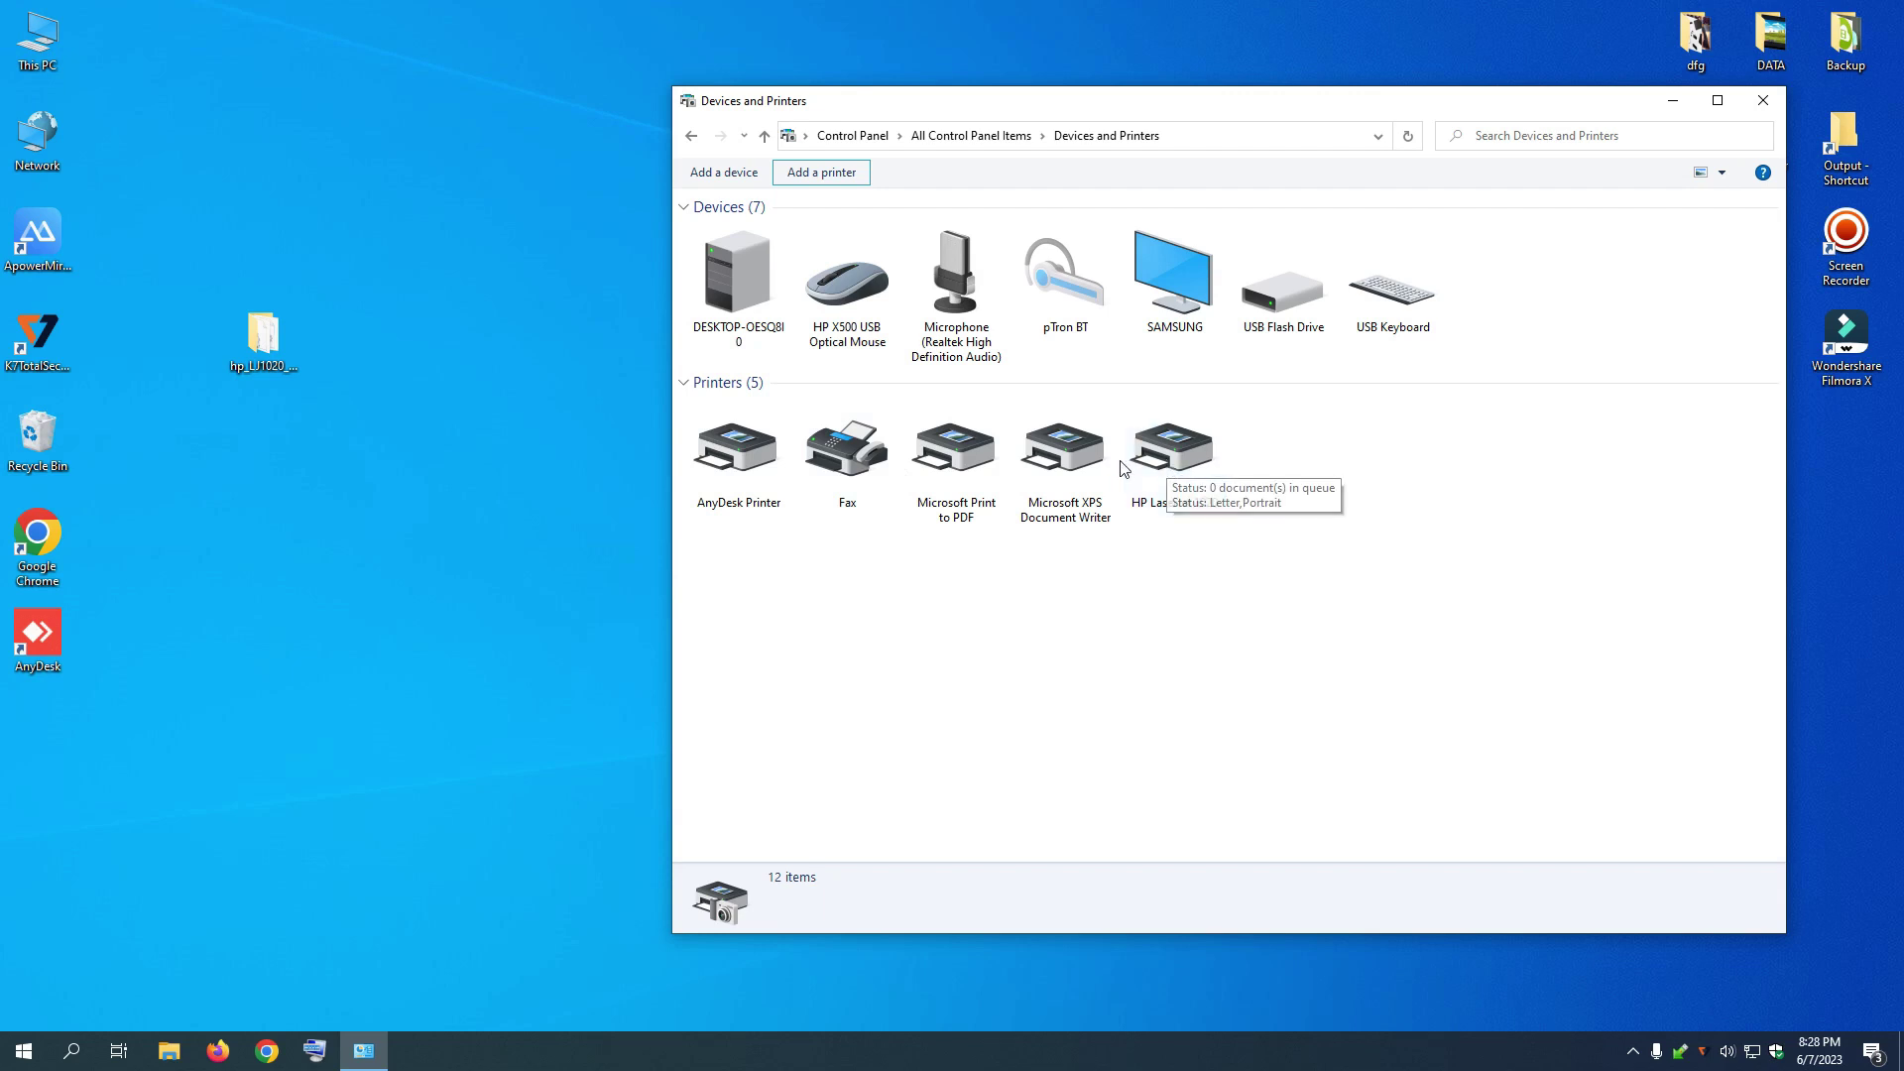
Move the hp_LJ1020 installer on the desktop beside the Google Chrome icon, out from behind Devices and Printers
drag(1168, 104, 1510, 131)
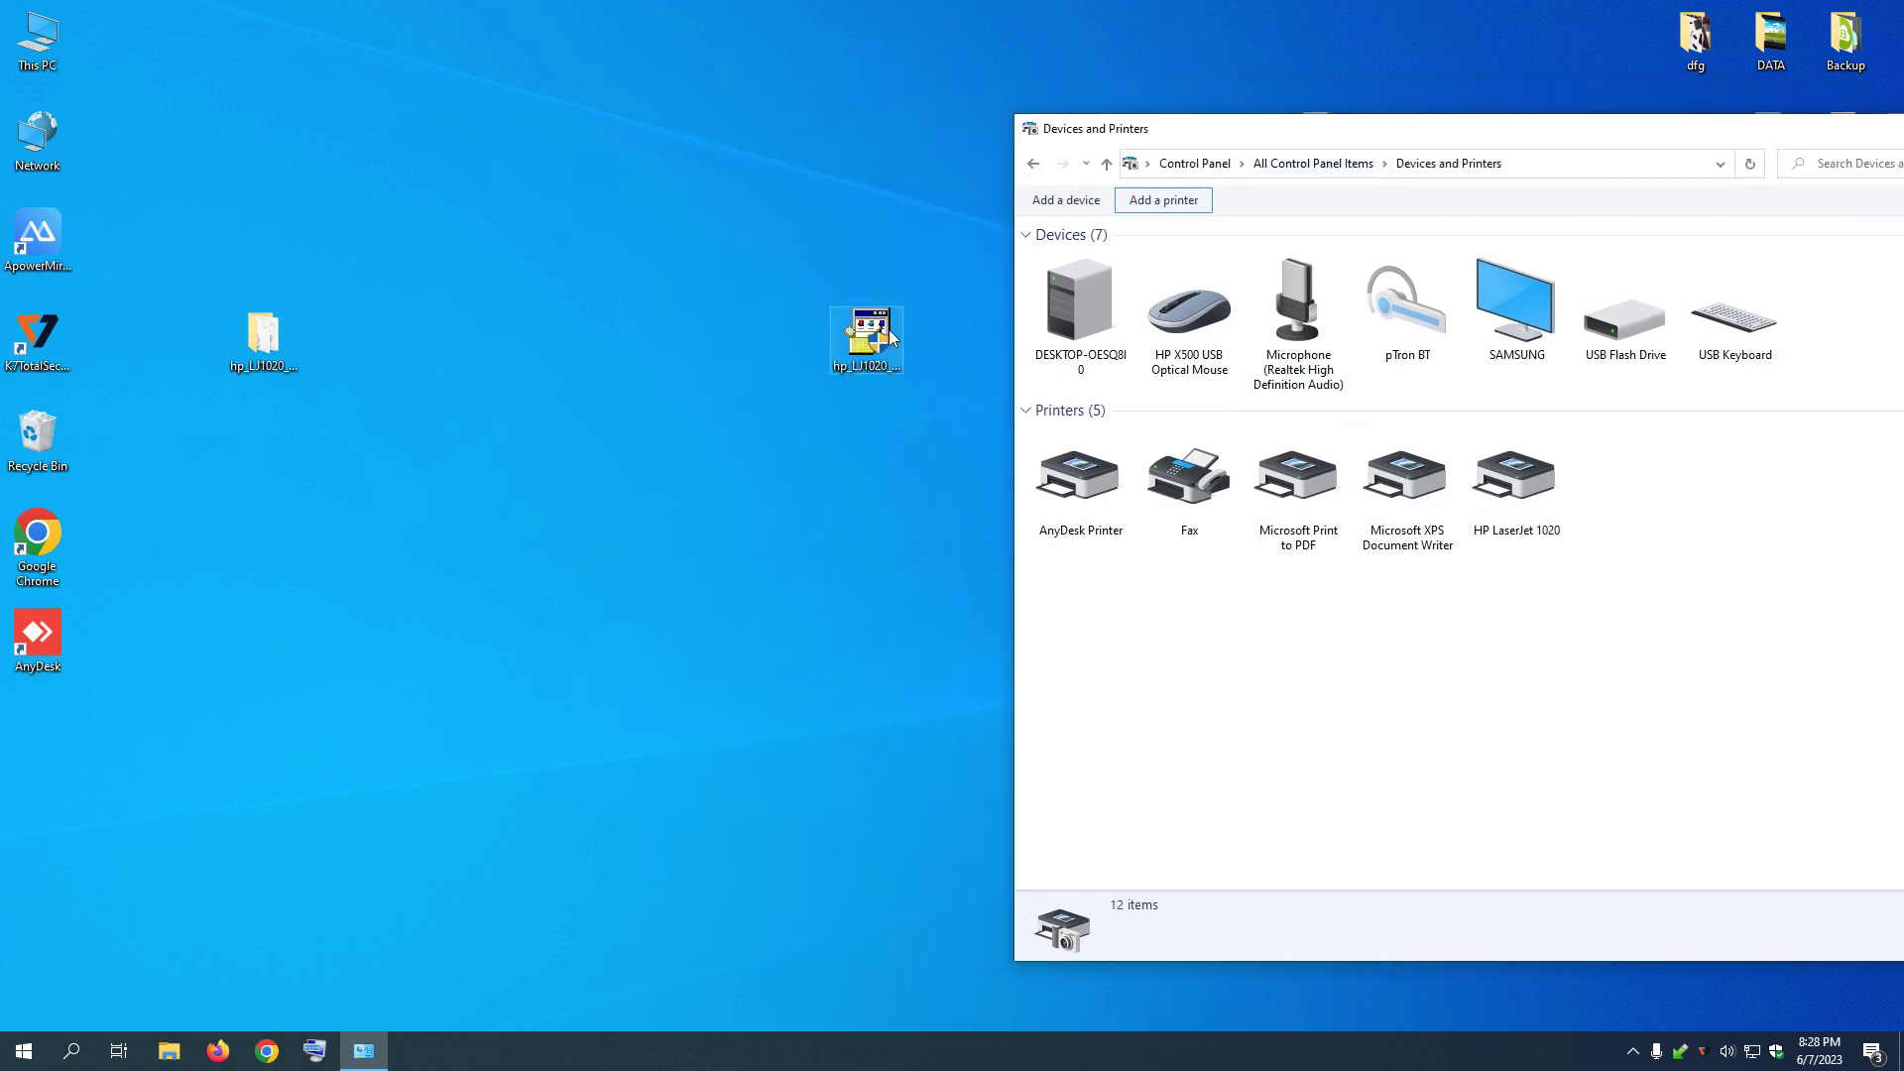
drag(868, 337, 220, 571)
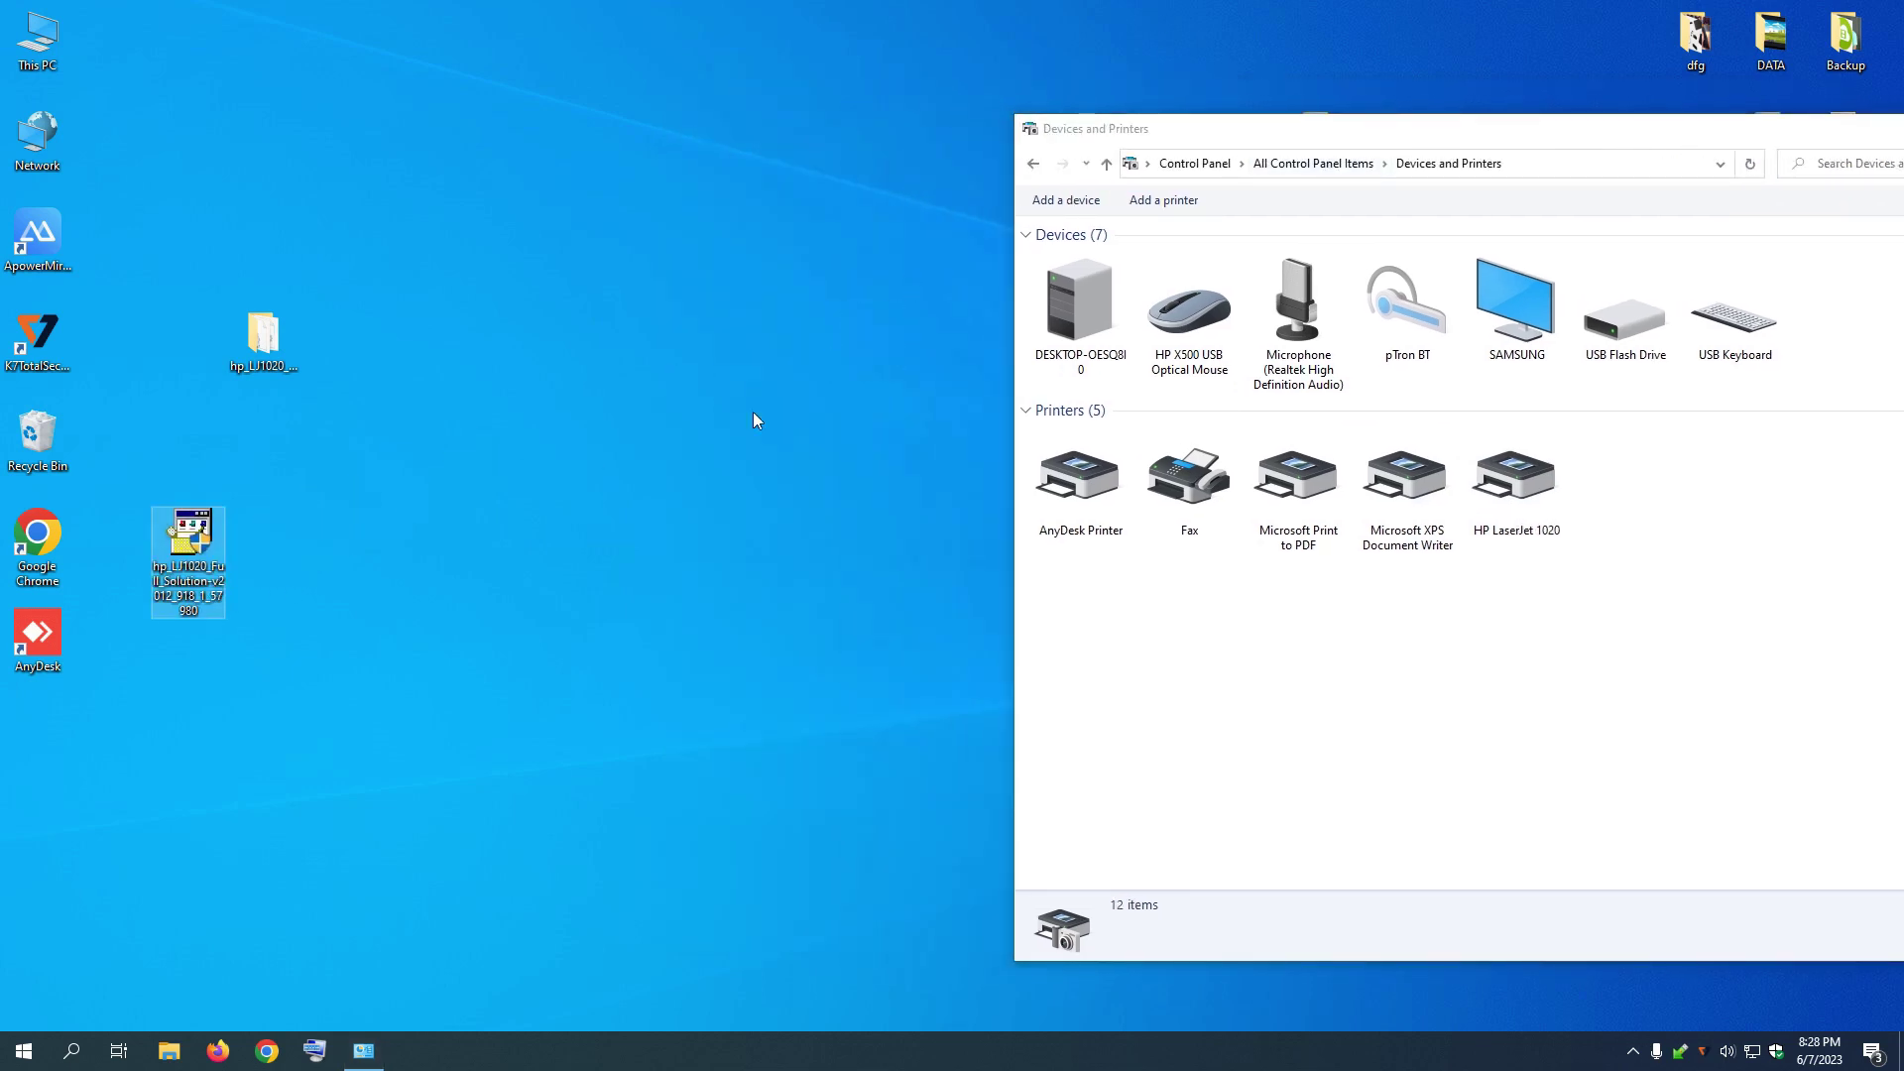
drag(1547, 141, 1149, 114)
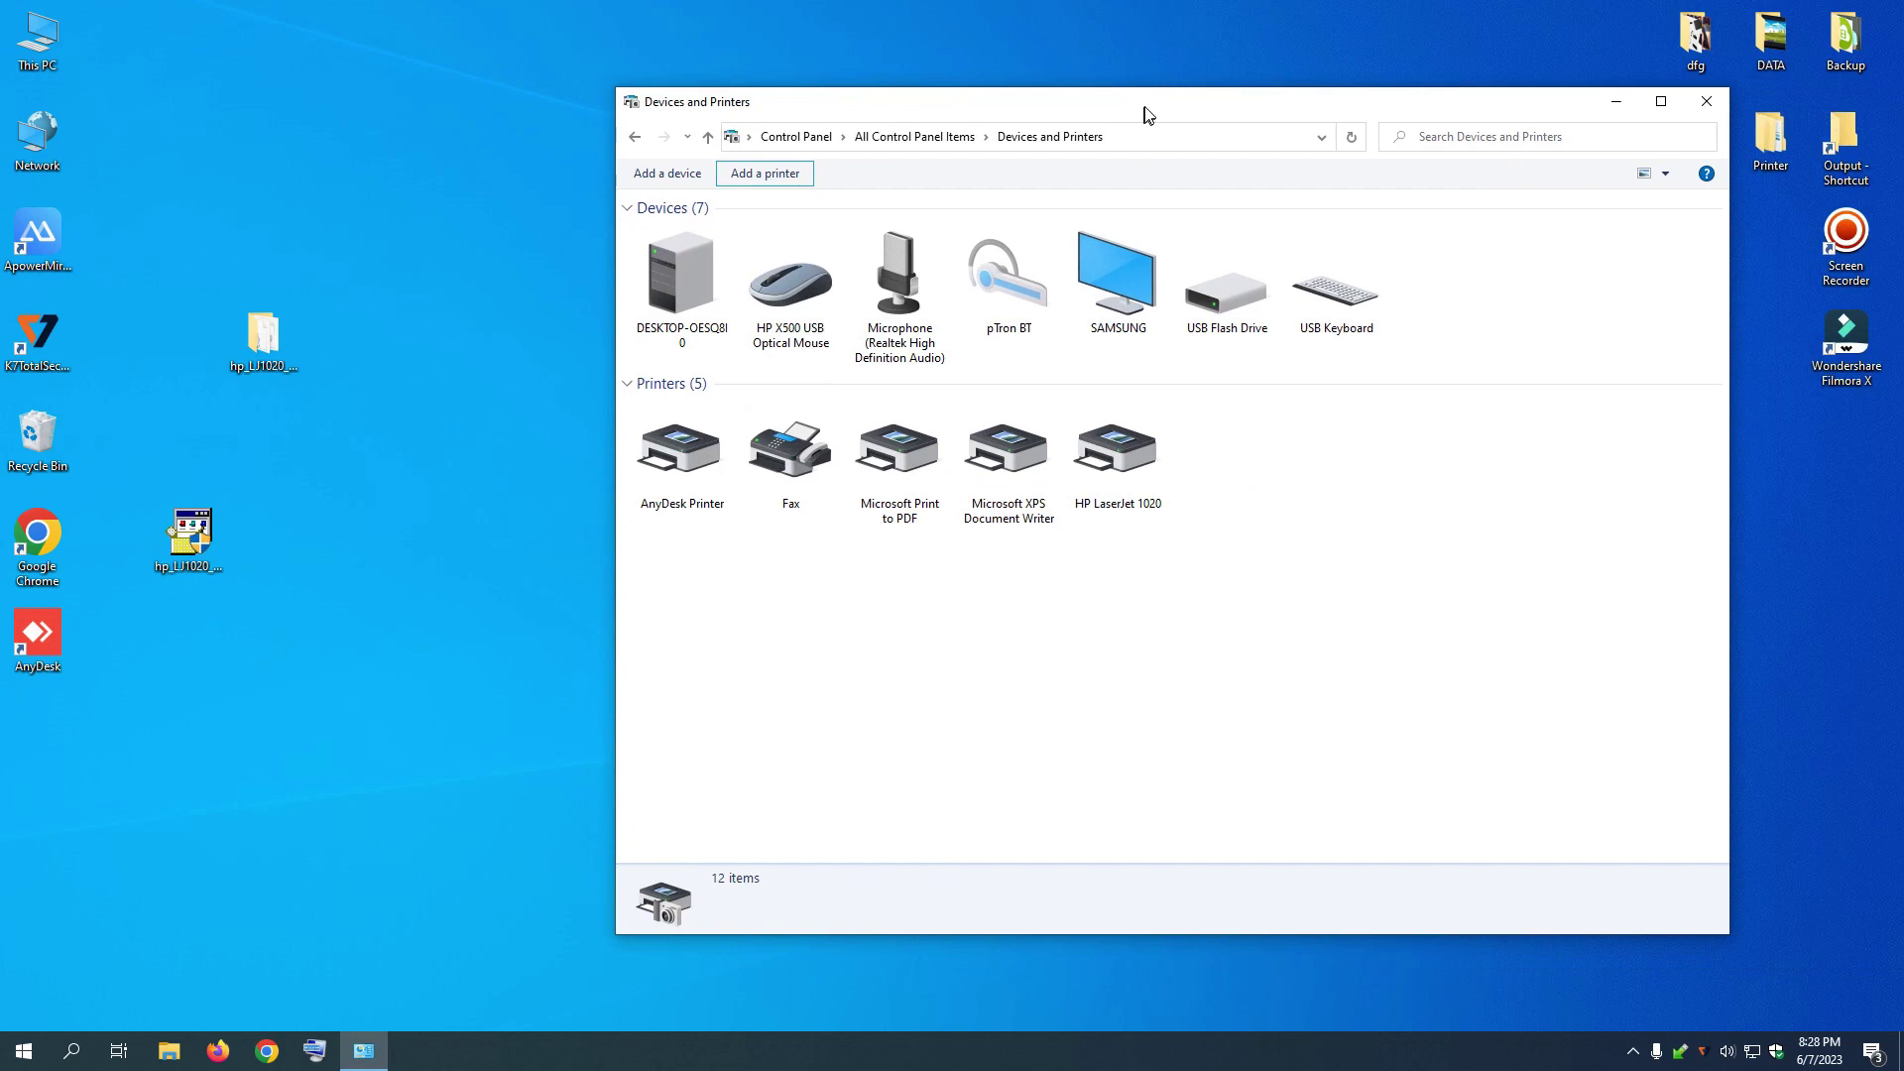
Remove the HP LaserJet 1020 printer from Devices and Printers and confirm the removal
right_click(1111, 457)
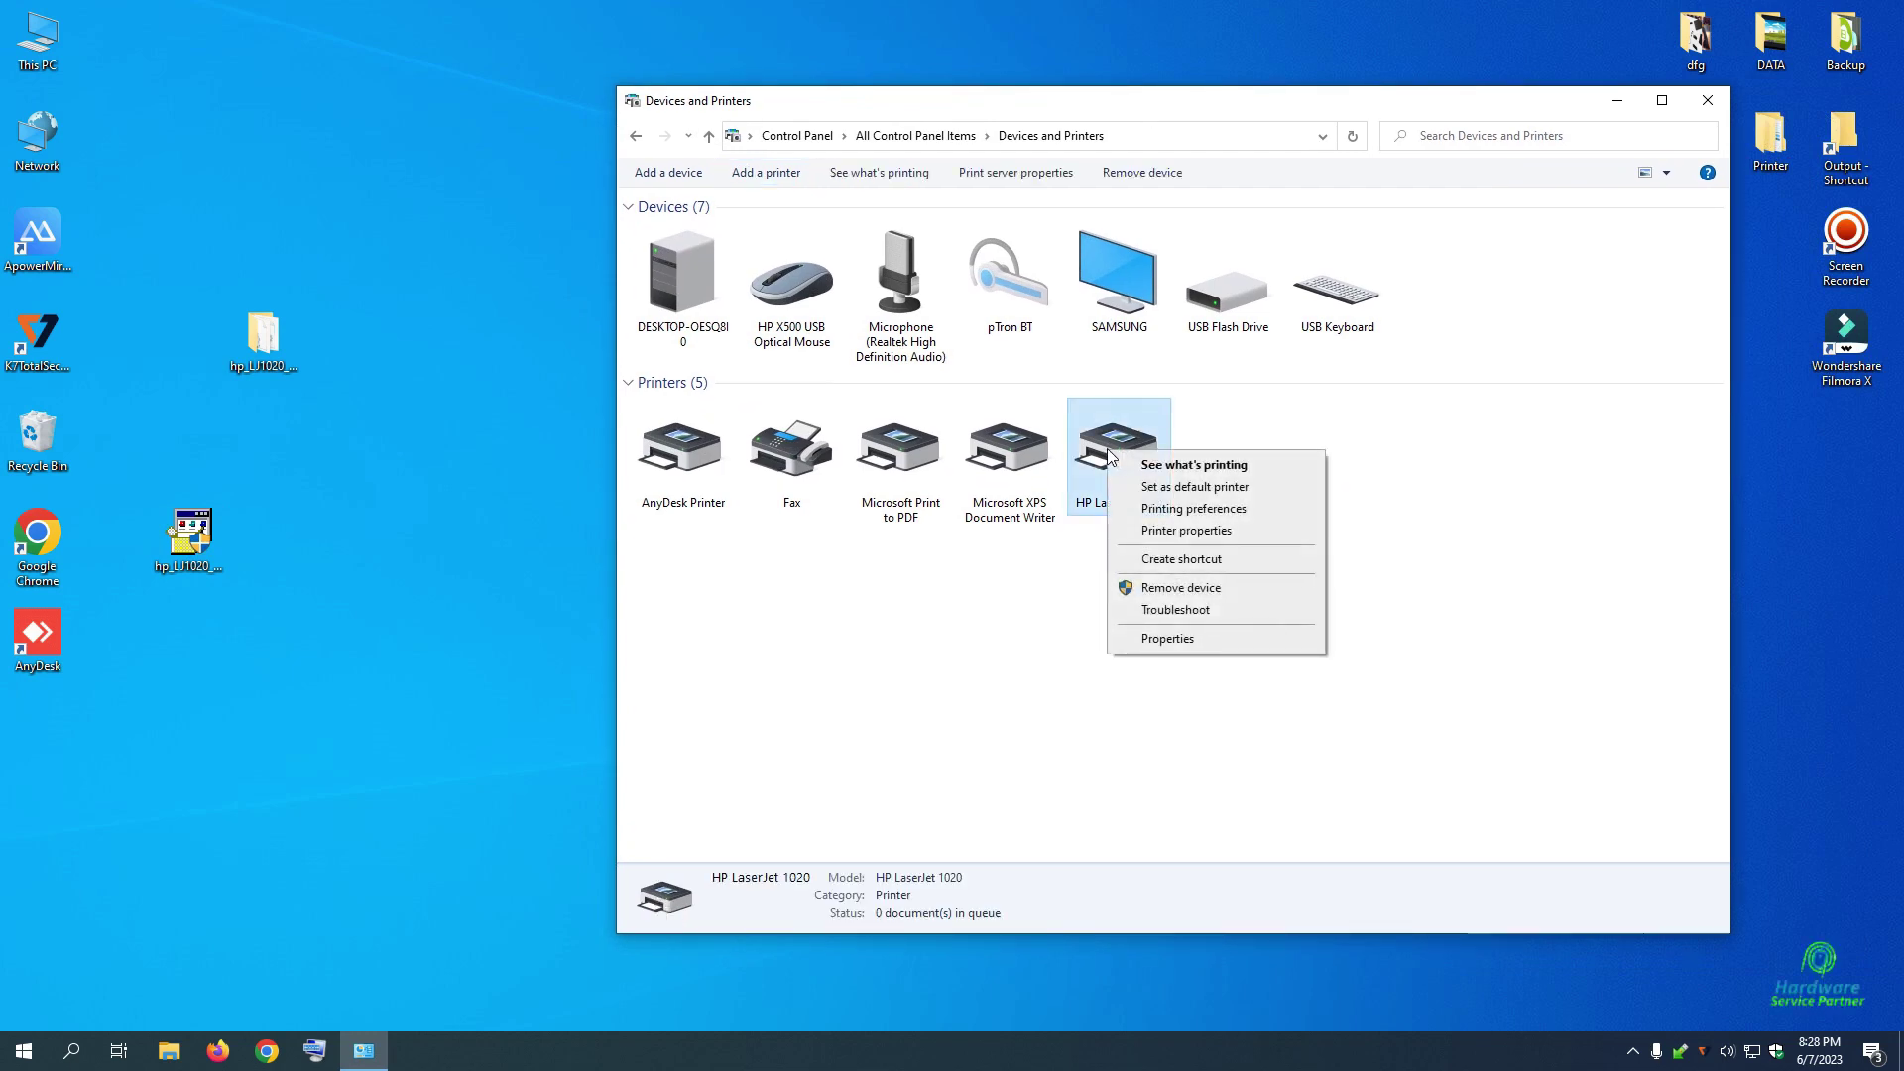
click(1182, 595)
mouse_move(1103, 468)
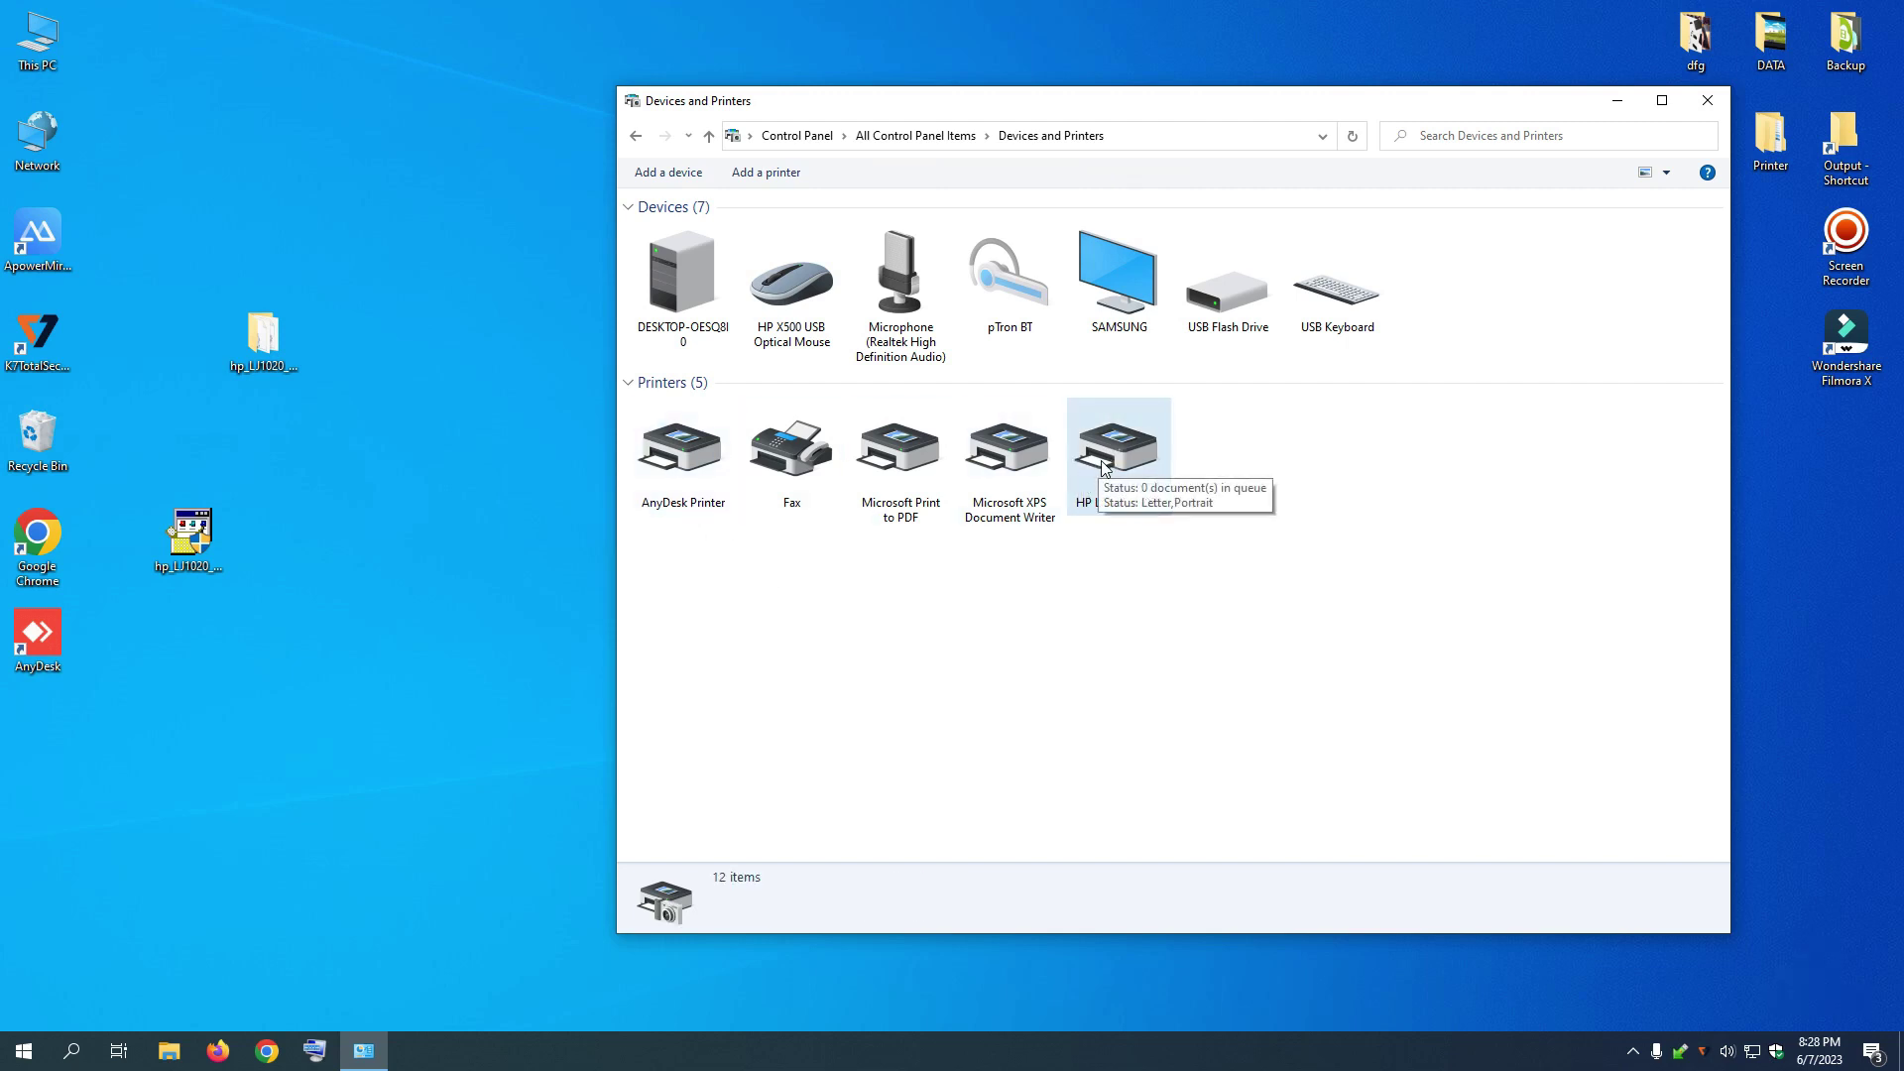
right_click(1105, 467)
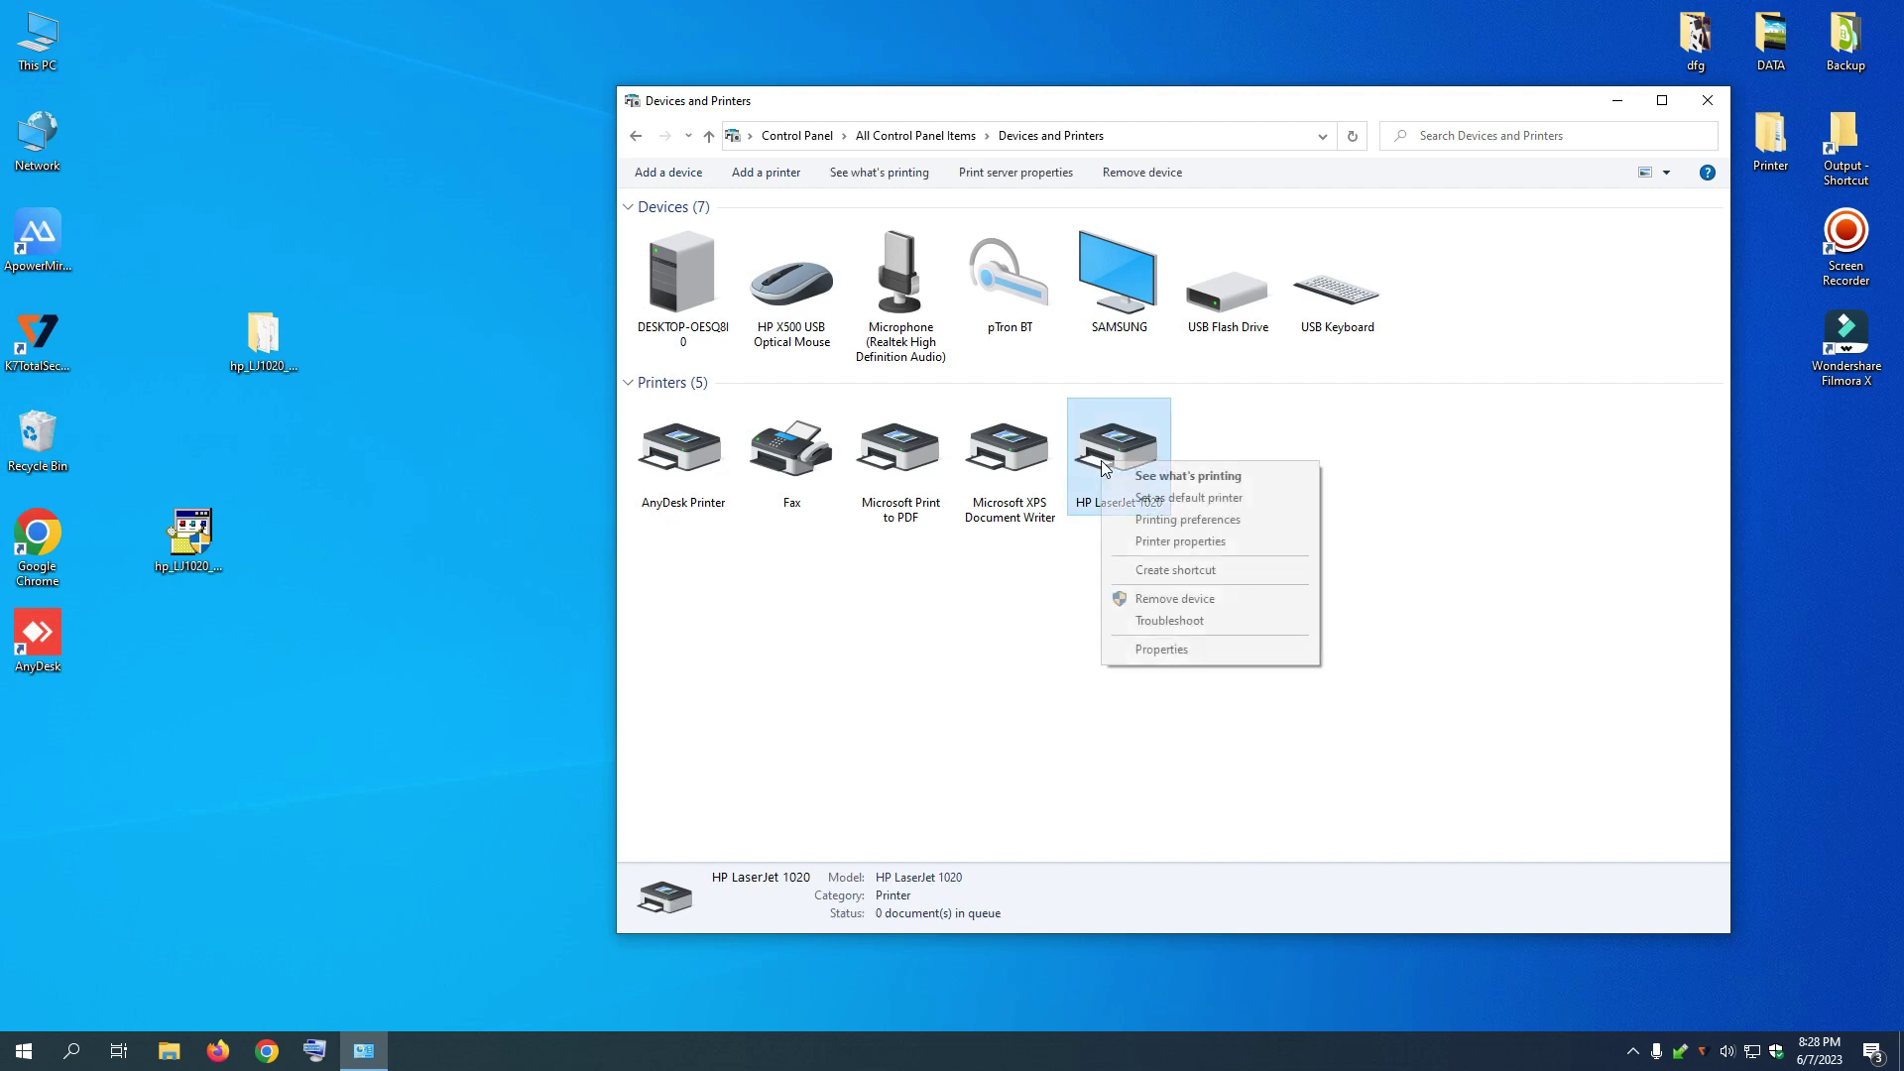
click(1176, 599)
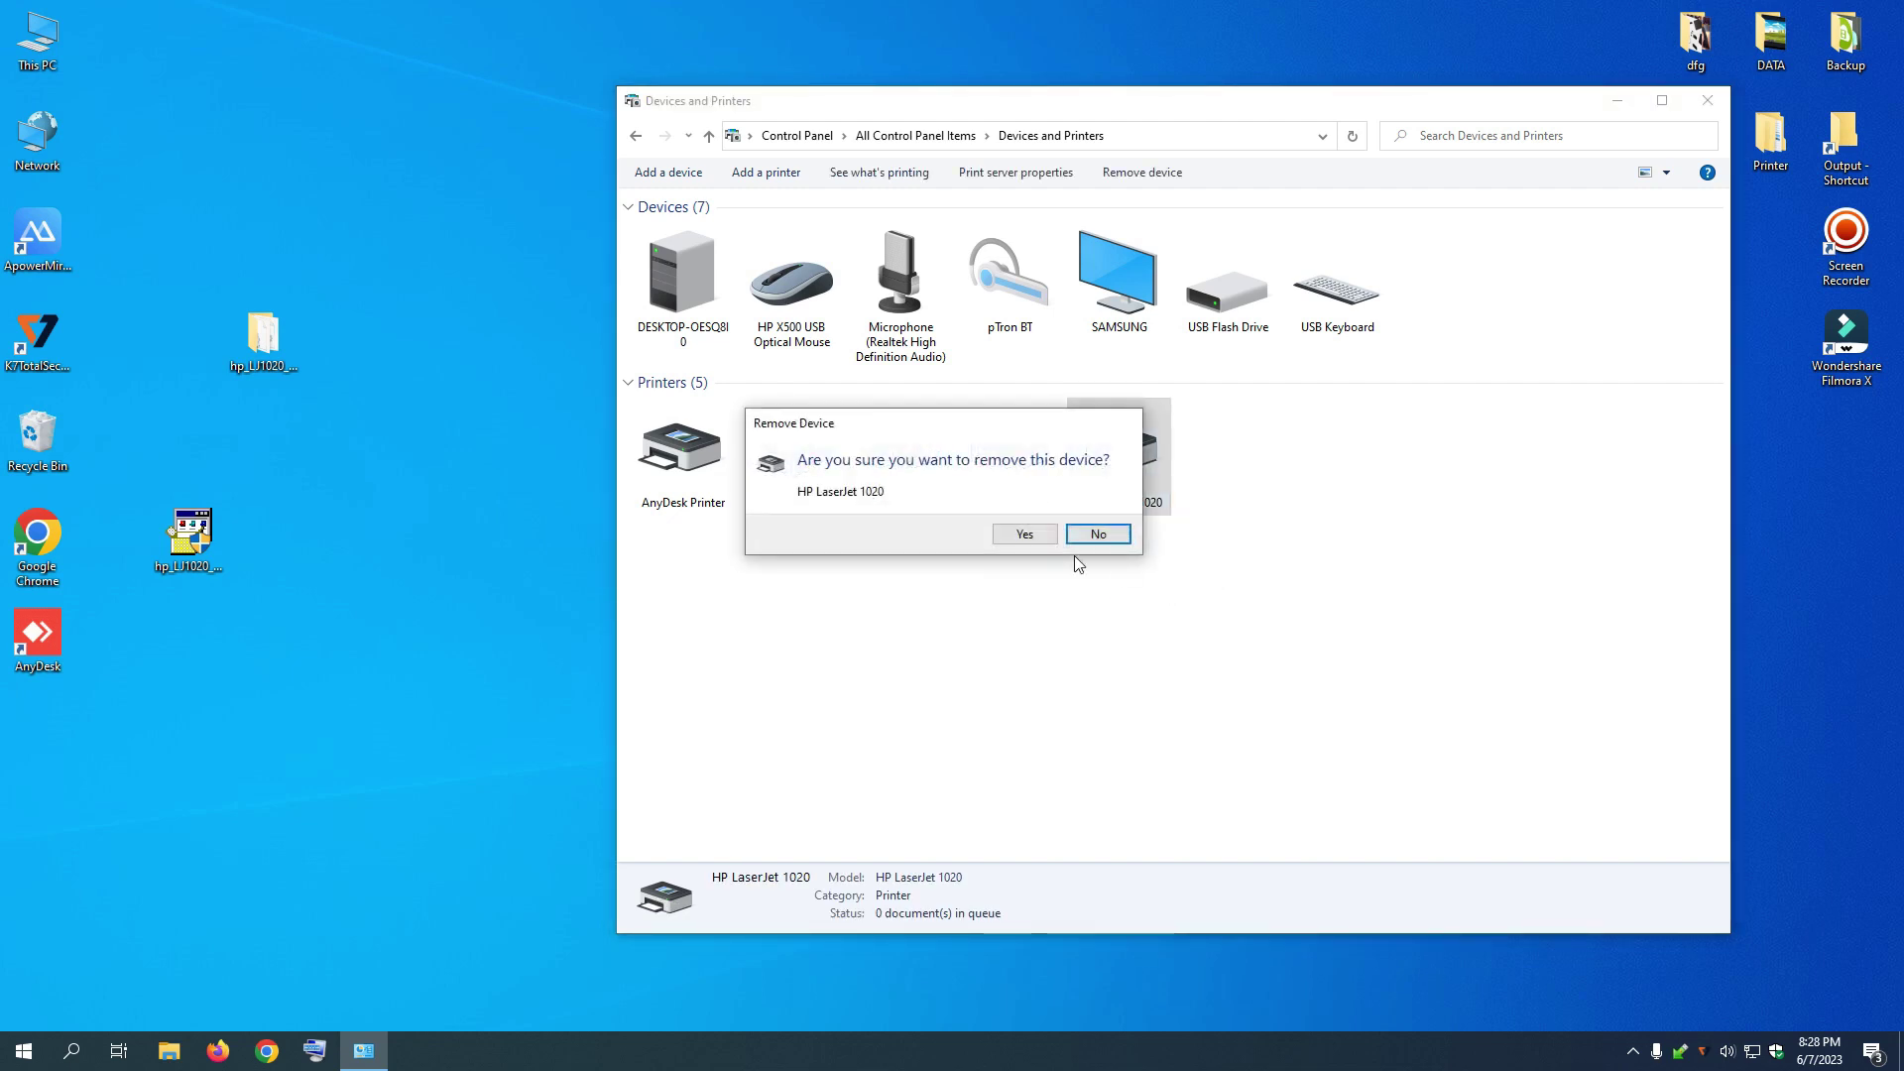
click(1026, 536)
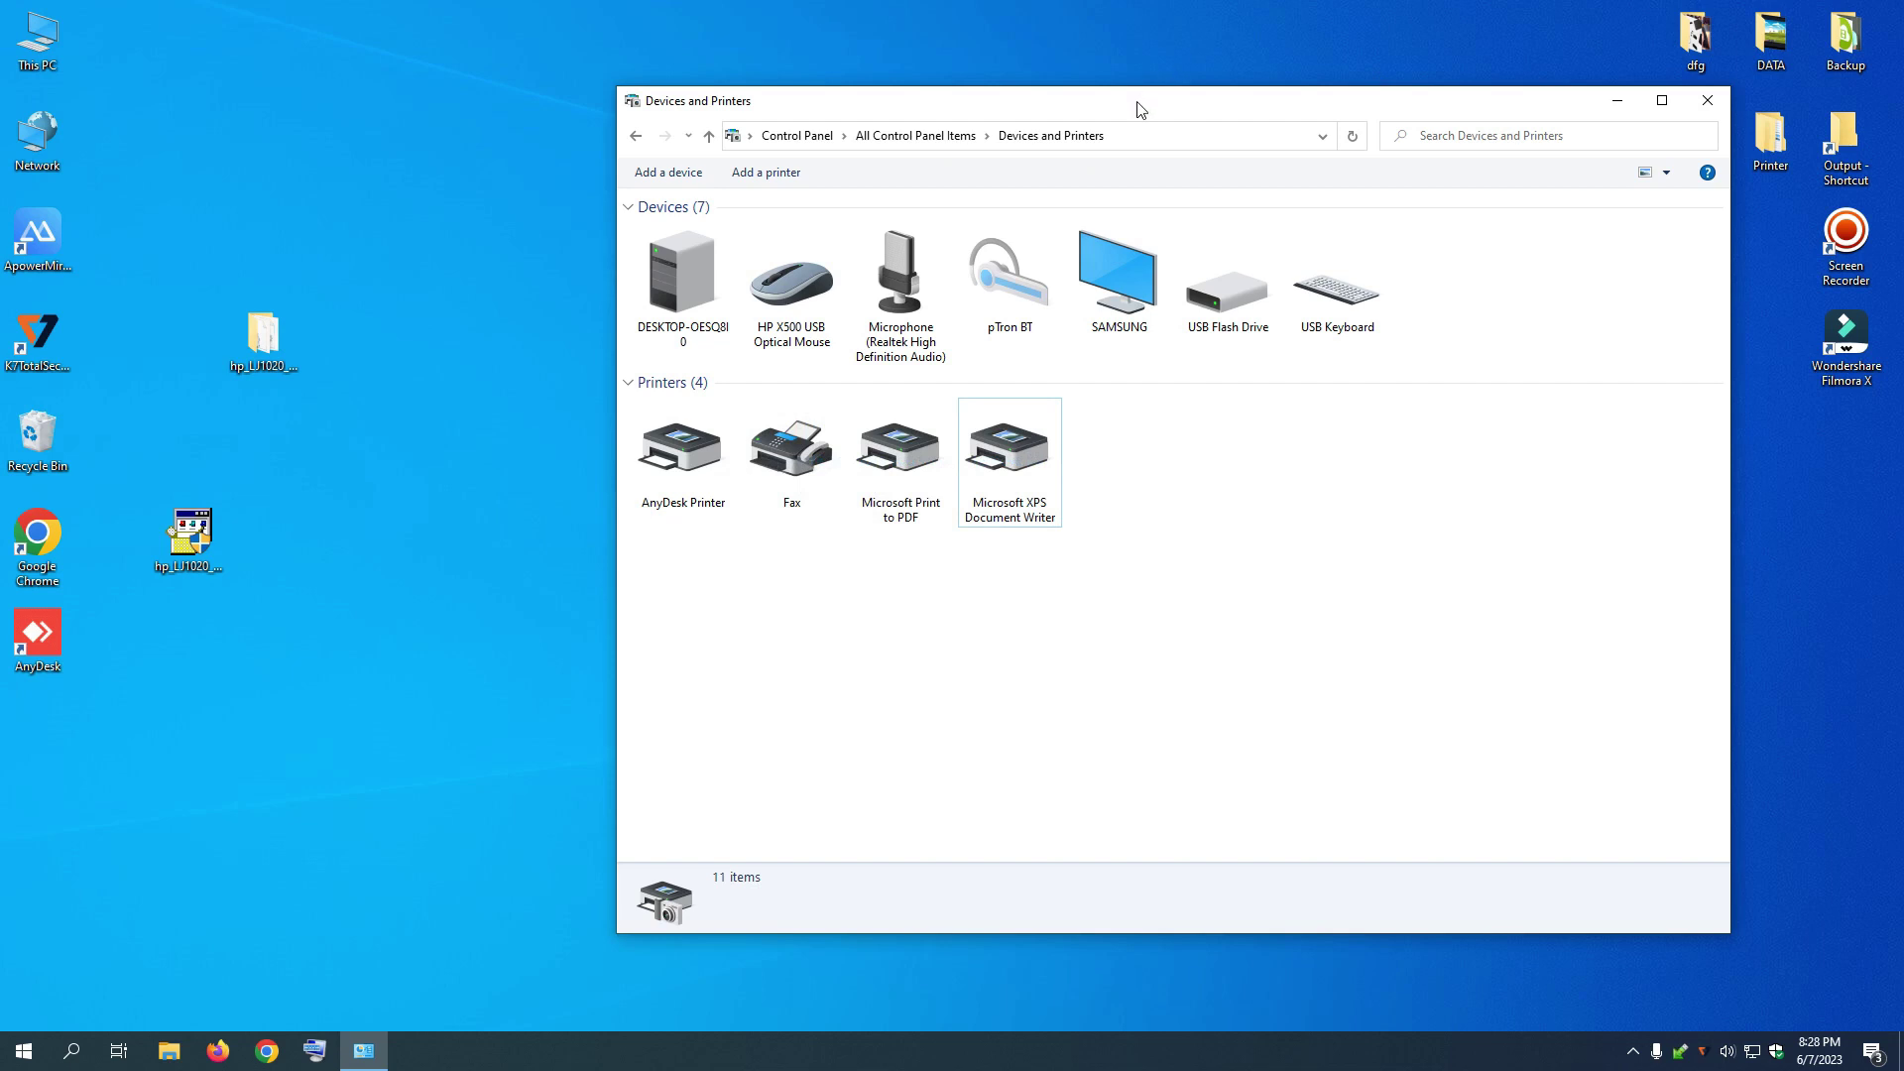
Launch the hp_LJ1020 full solution installer from the desktop and arrange its HP setup window beside the Devices and Printers window
drag(1139, 109, 1428, 107)
drag(179, 544, 555, 445)
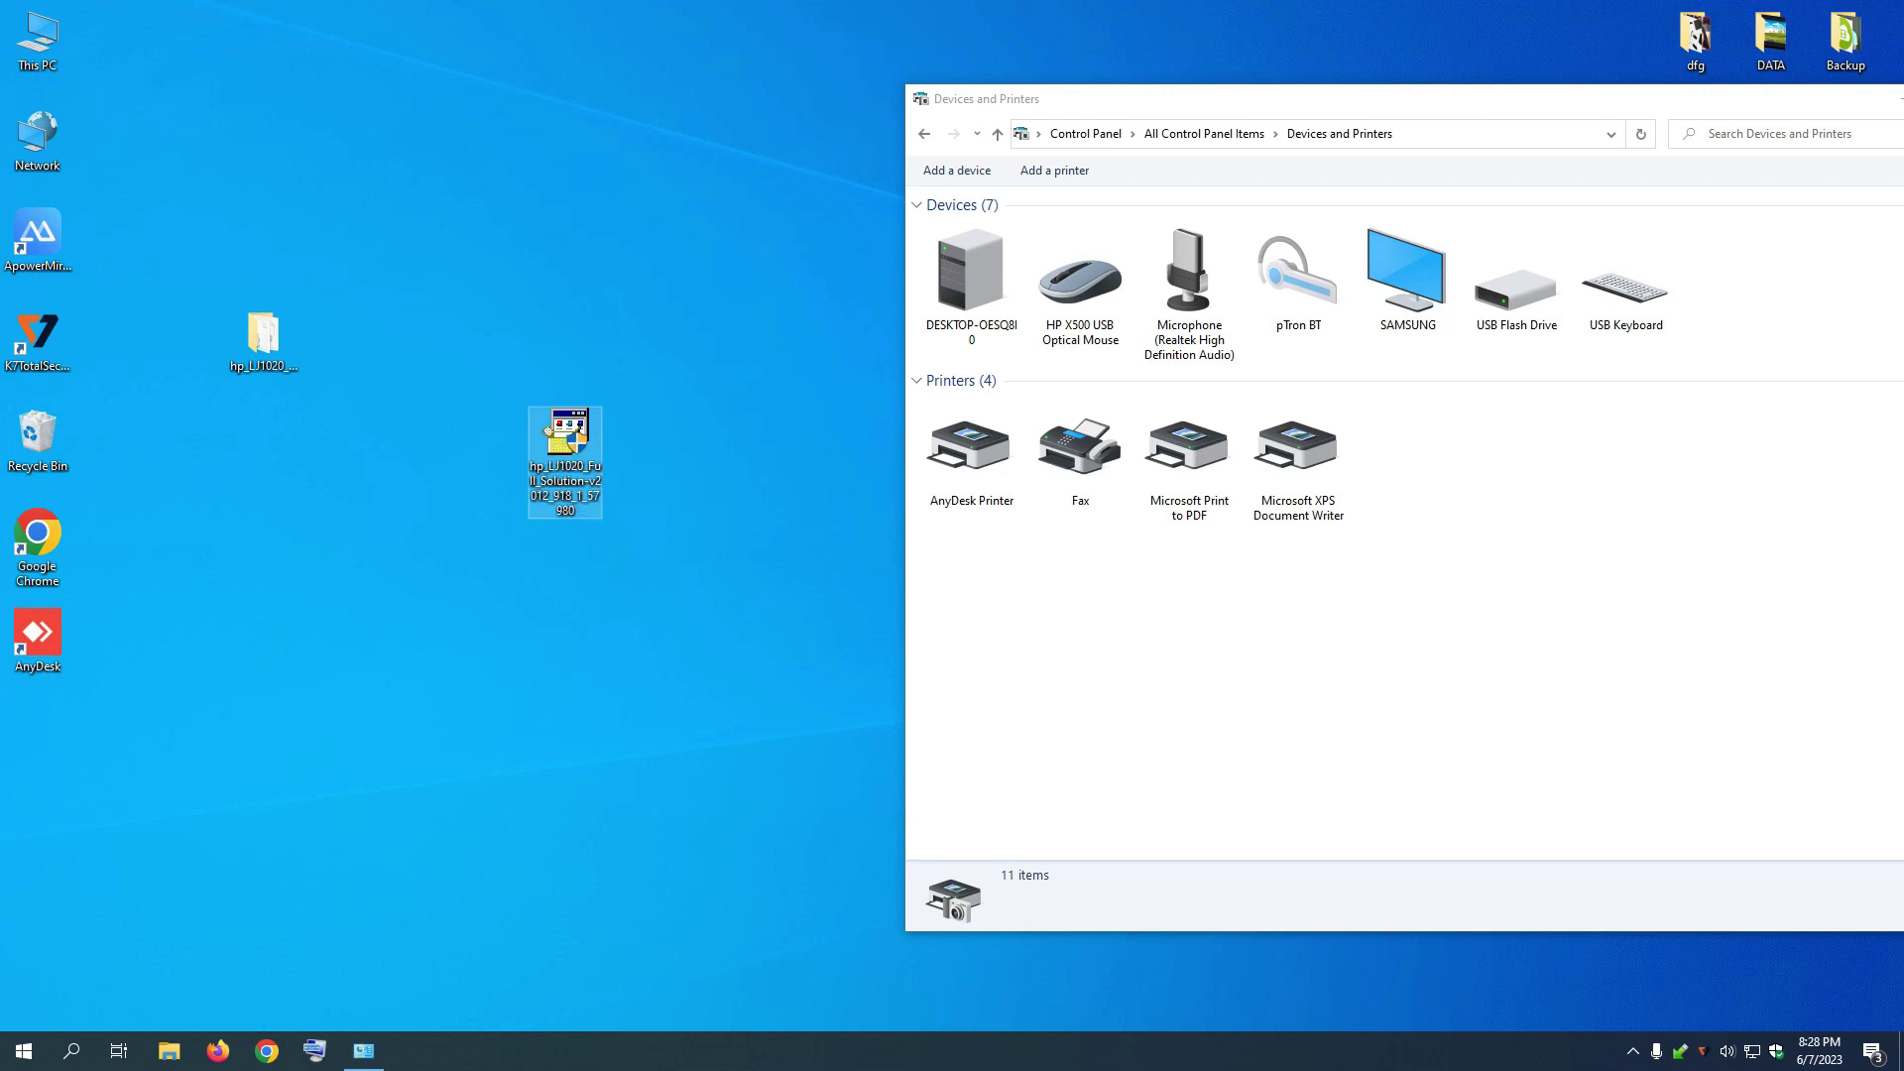
key(Return)
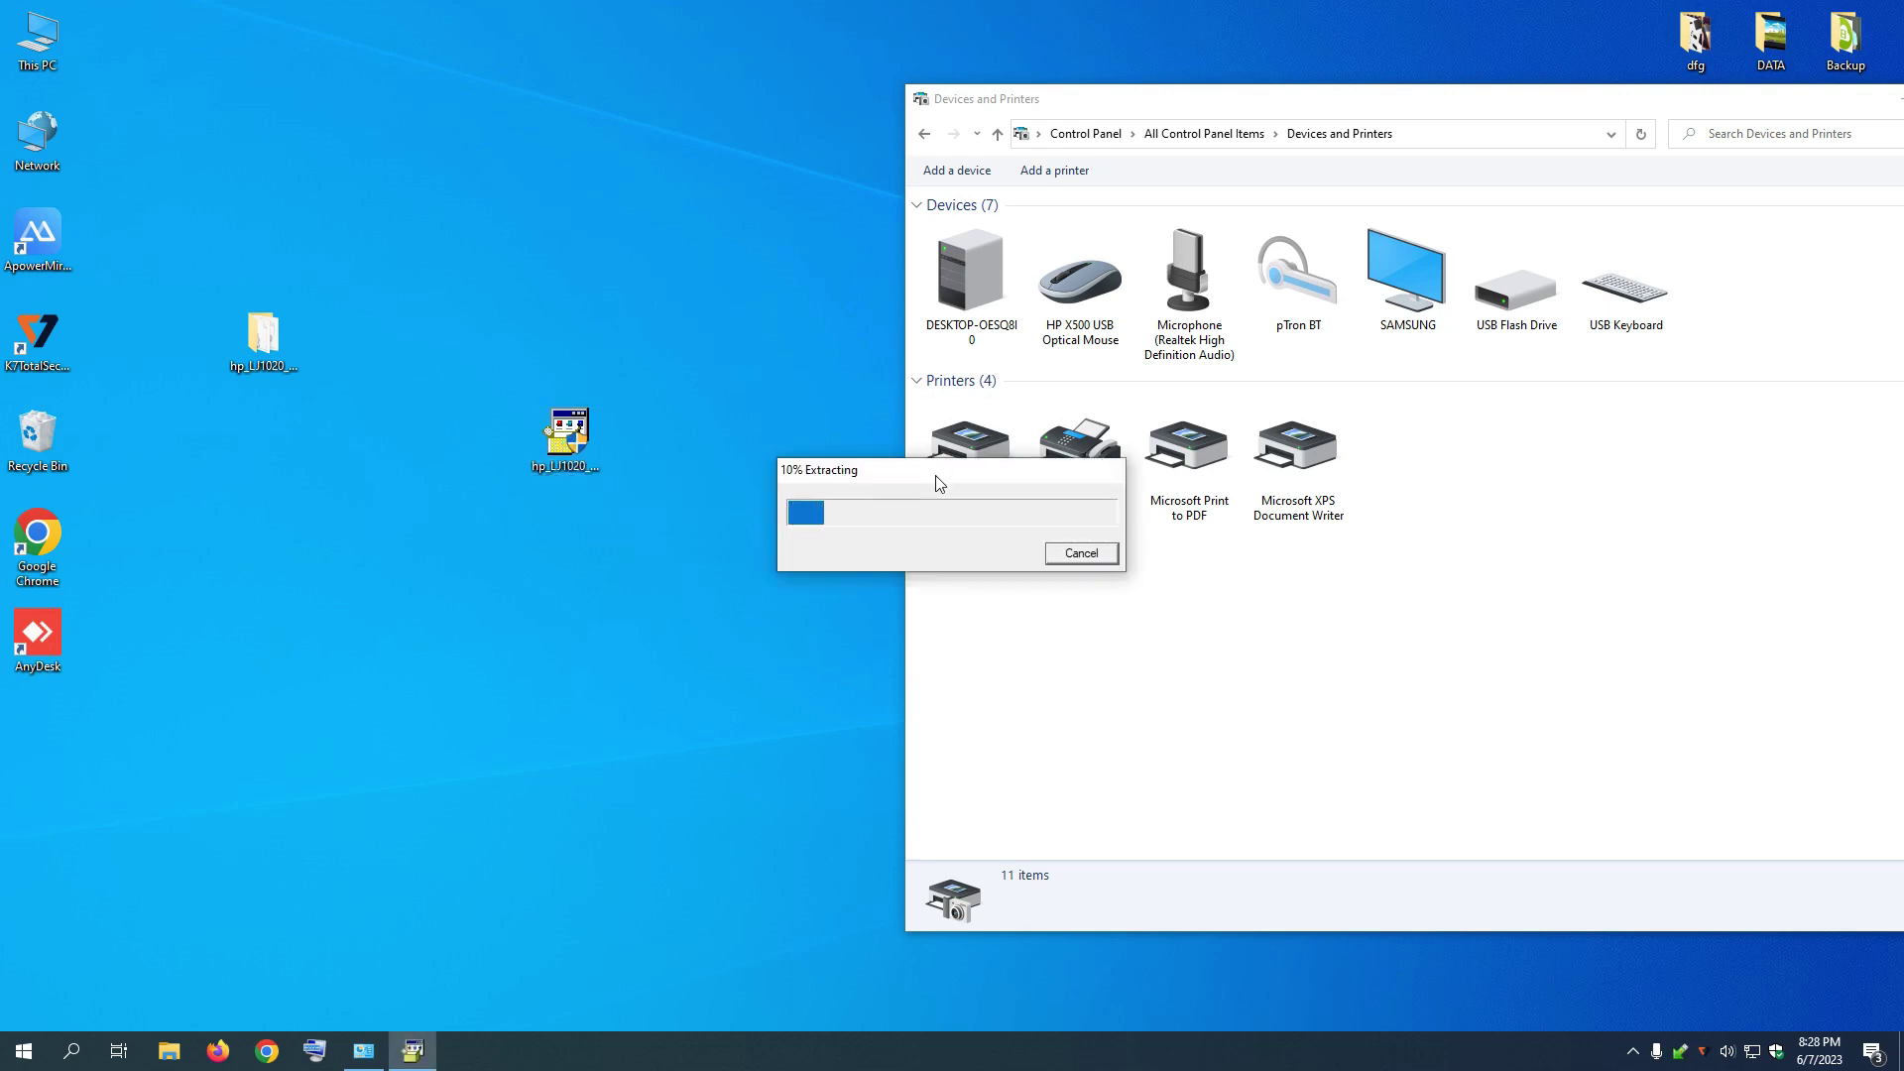
drag(935, 480, 477, 377)
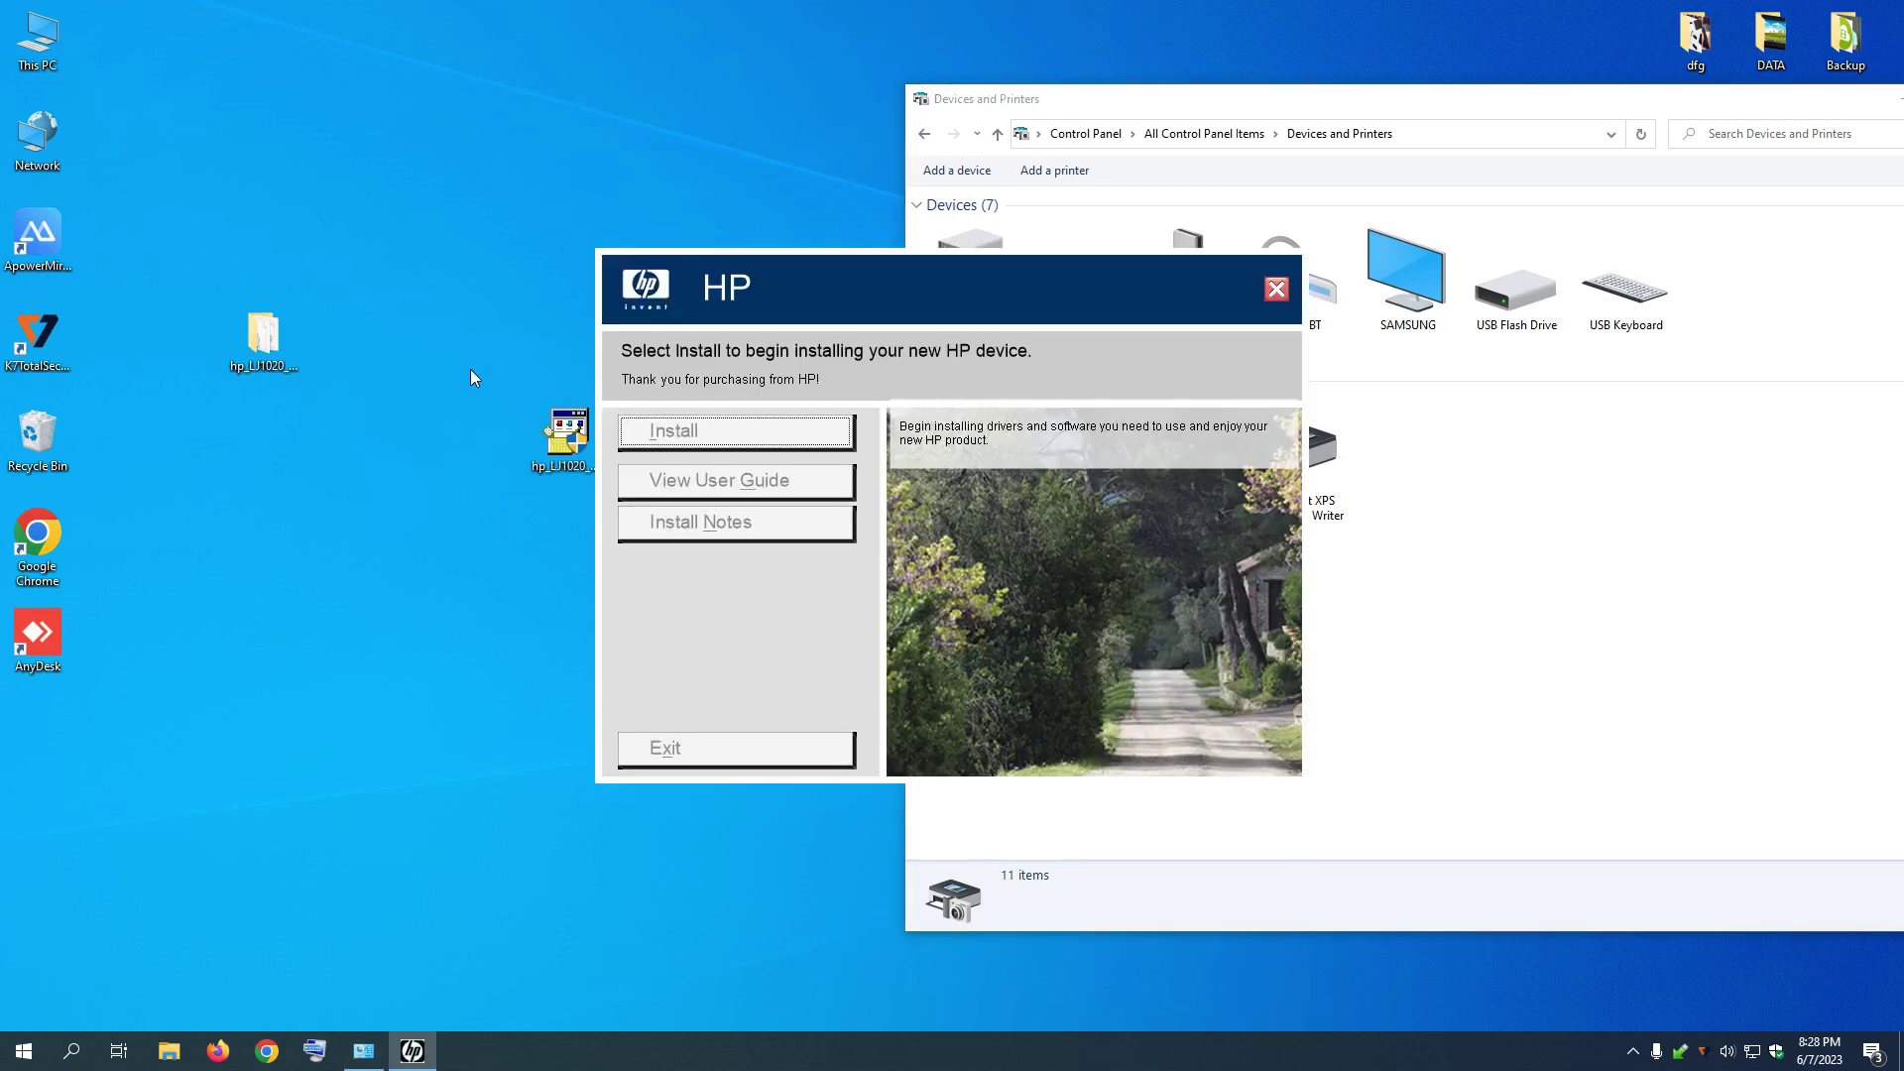
drag(934, 282, 491, 240)
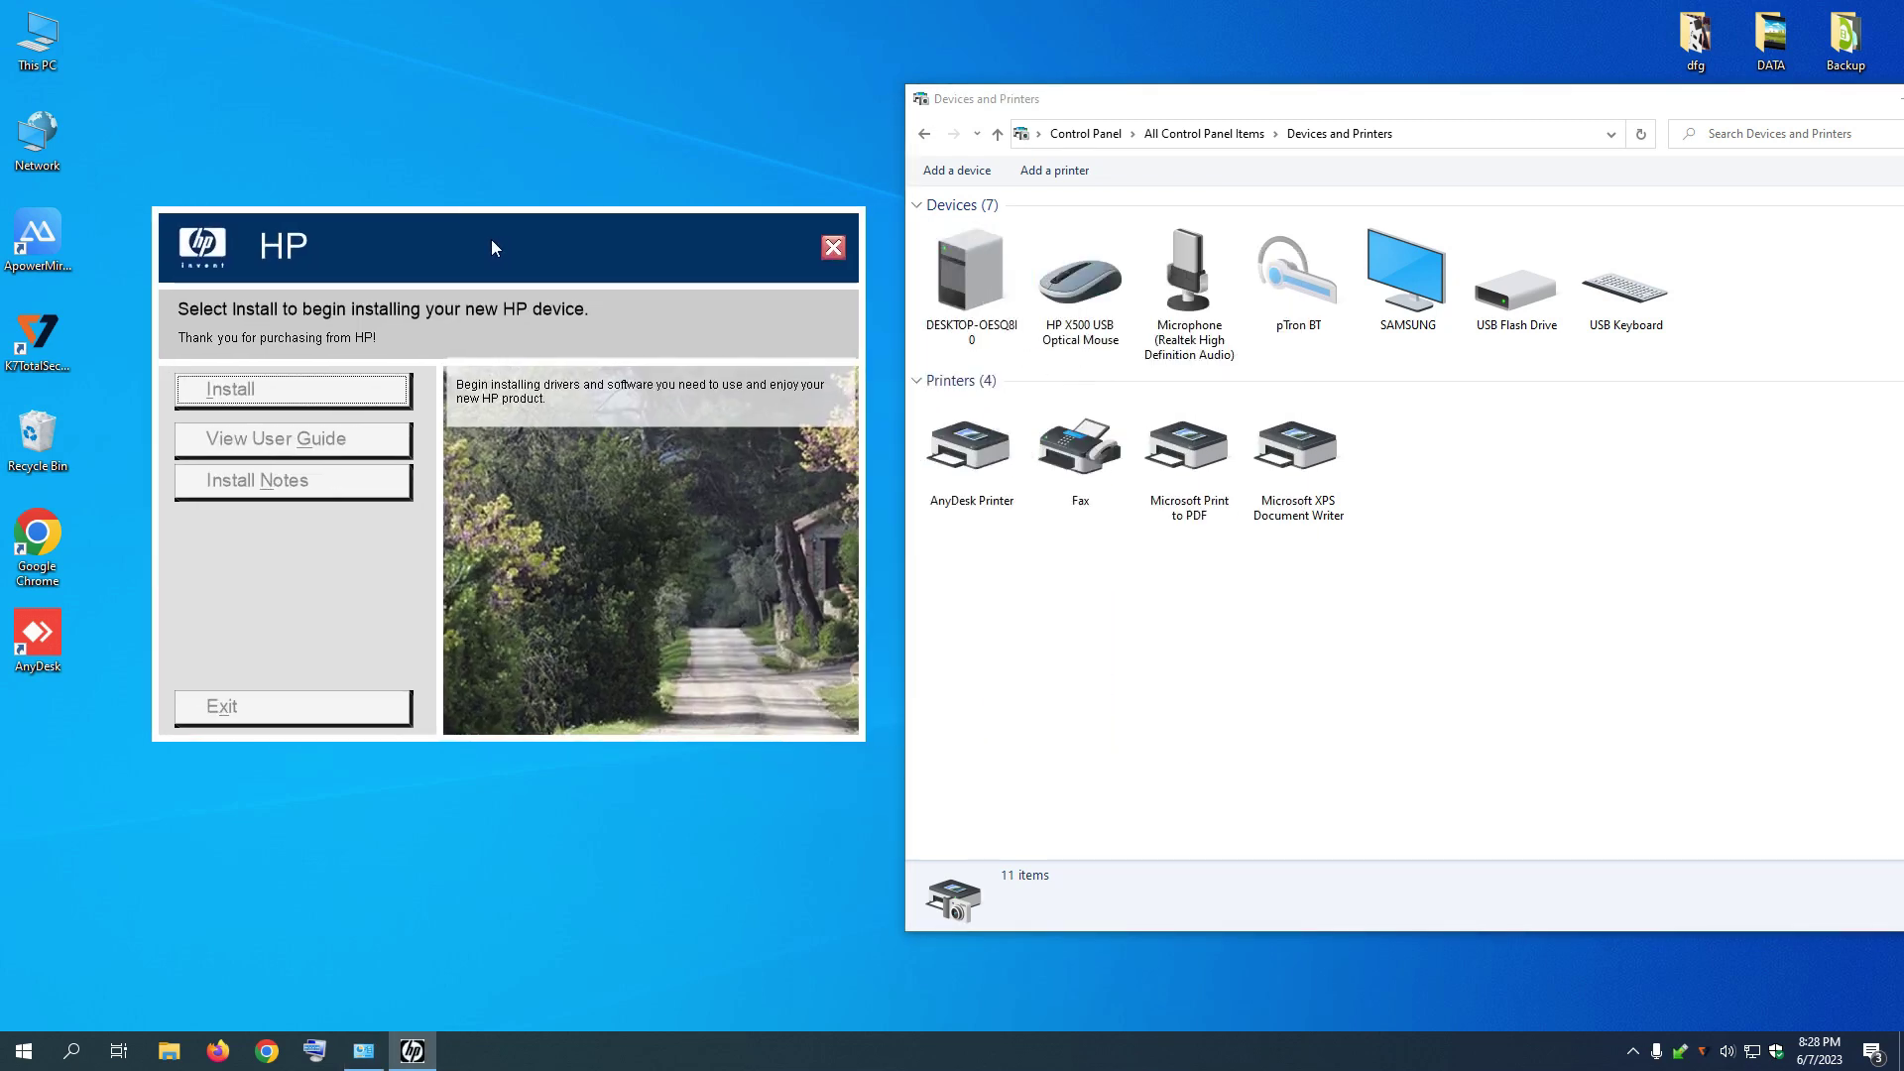
Start the HP LaserJet 1020 Series installation and accept the license agreement terms
click(268, 392)
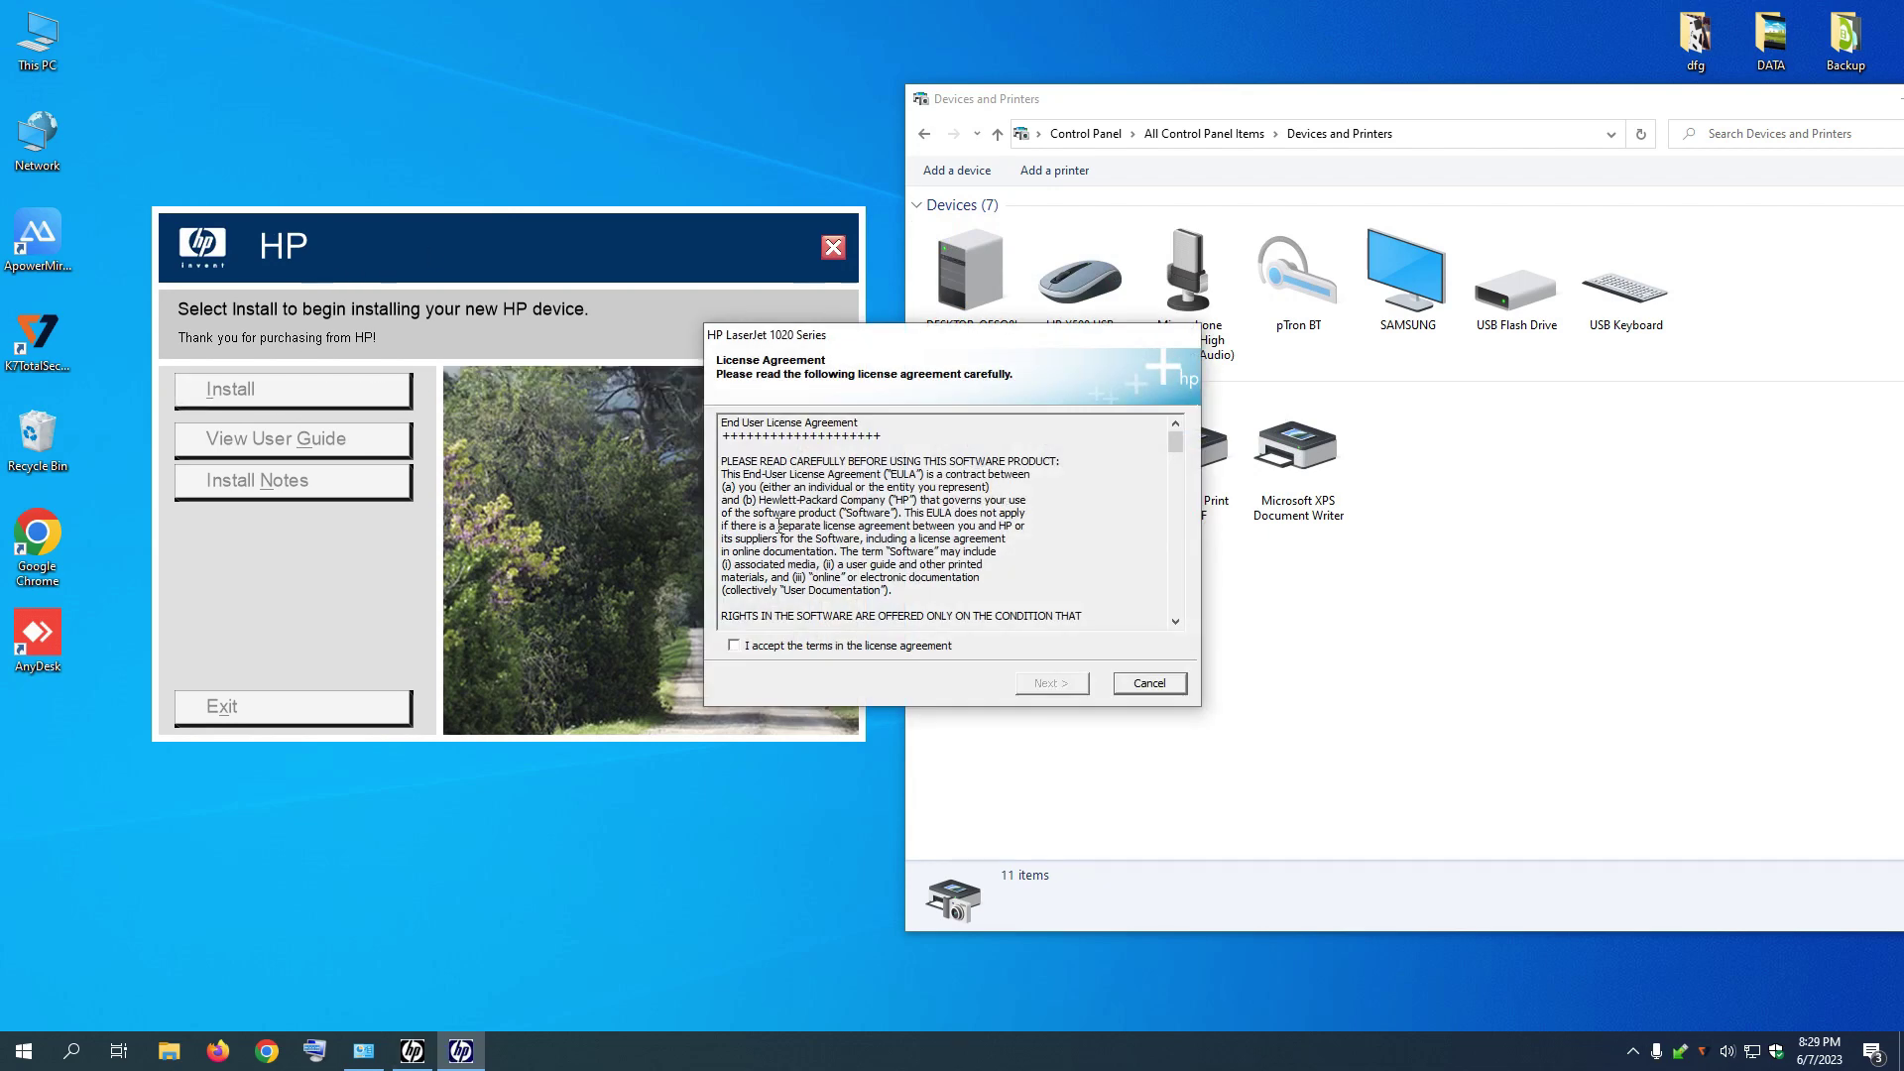
click(764, 646)
drag(982, 347, 705, 330)
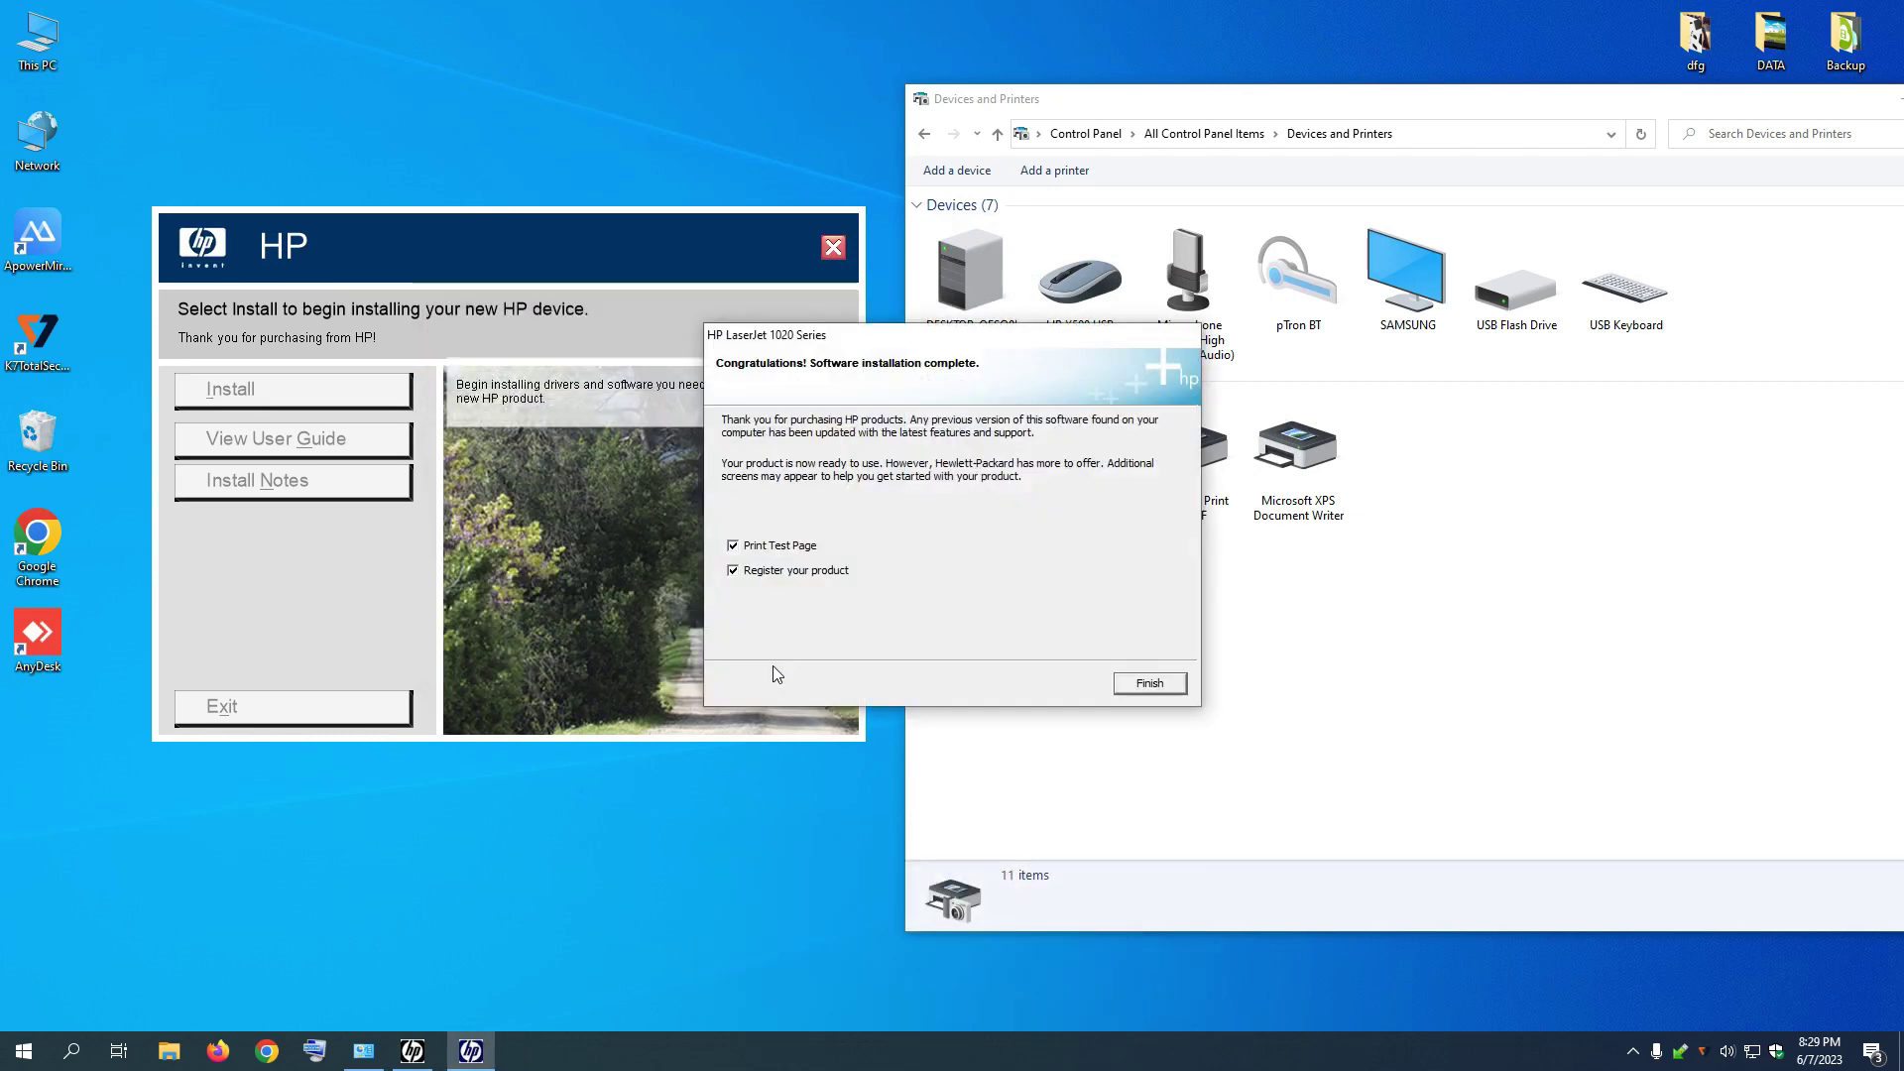
Turn off Register your product and Print Test Page, and finish the HP LaserJet 1020 Series installation
drag(908, 347, 695, 308)
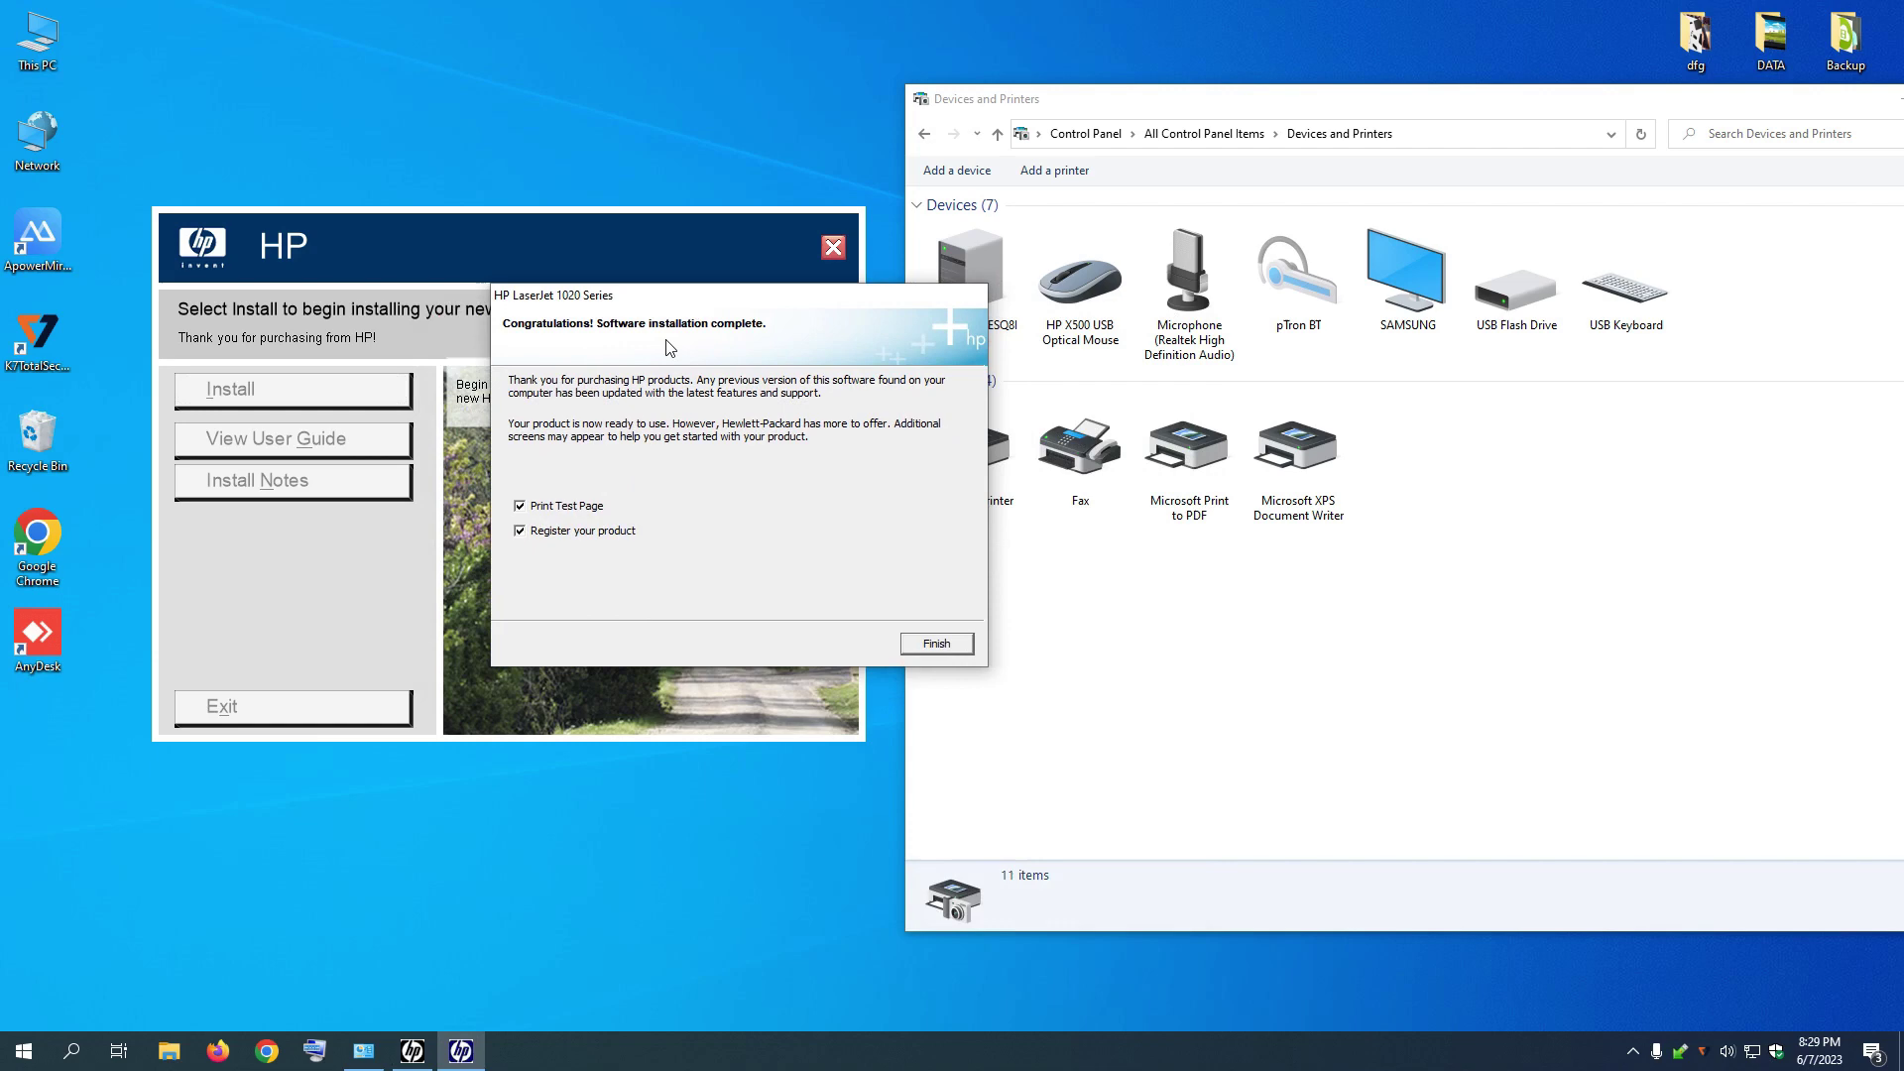
click(520, 532)
click(520, 506)
click(936, 644)
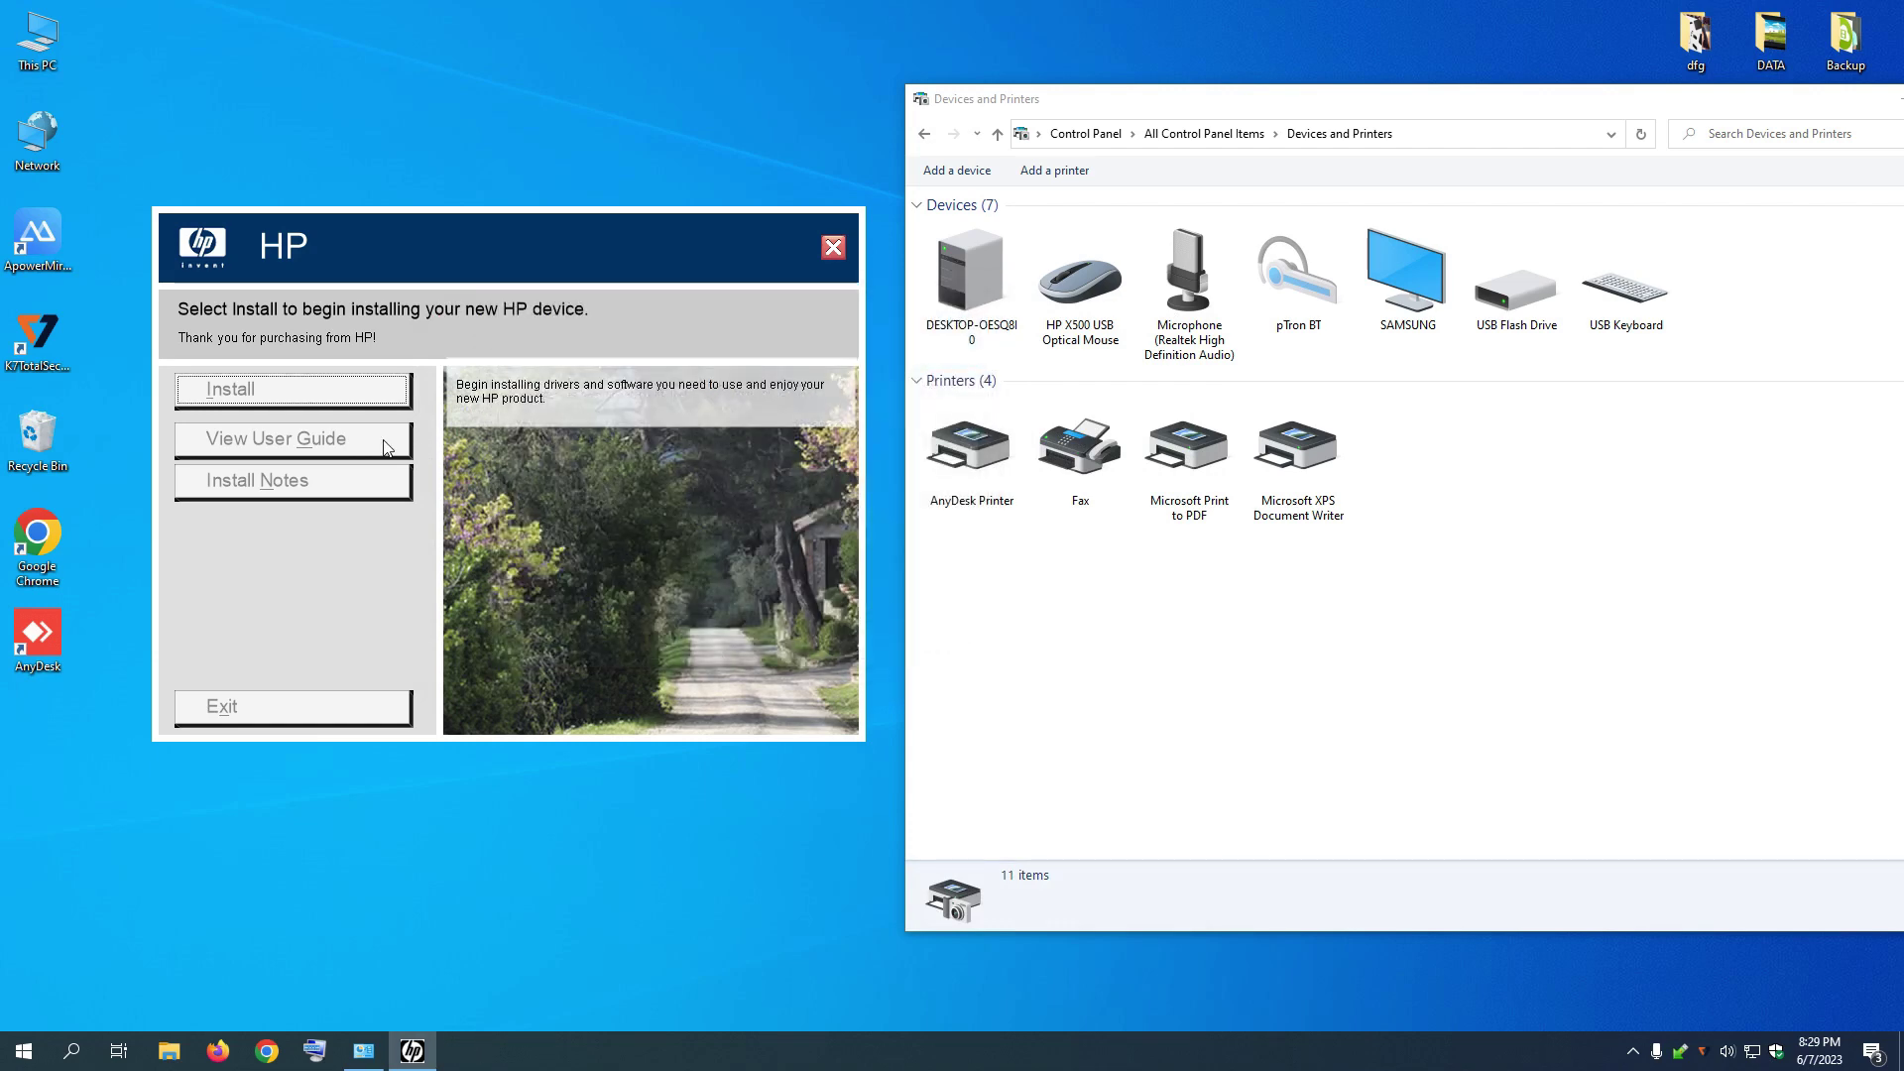
Run the HP installation again with the Repair option for the product's software, and close the completed setup dialog
click(271, 394)
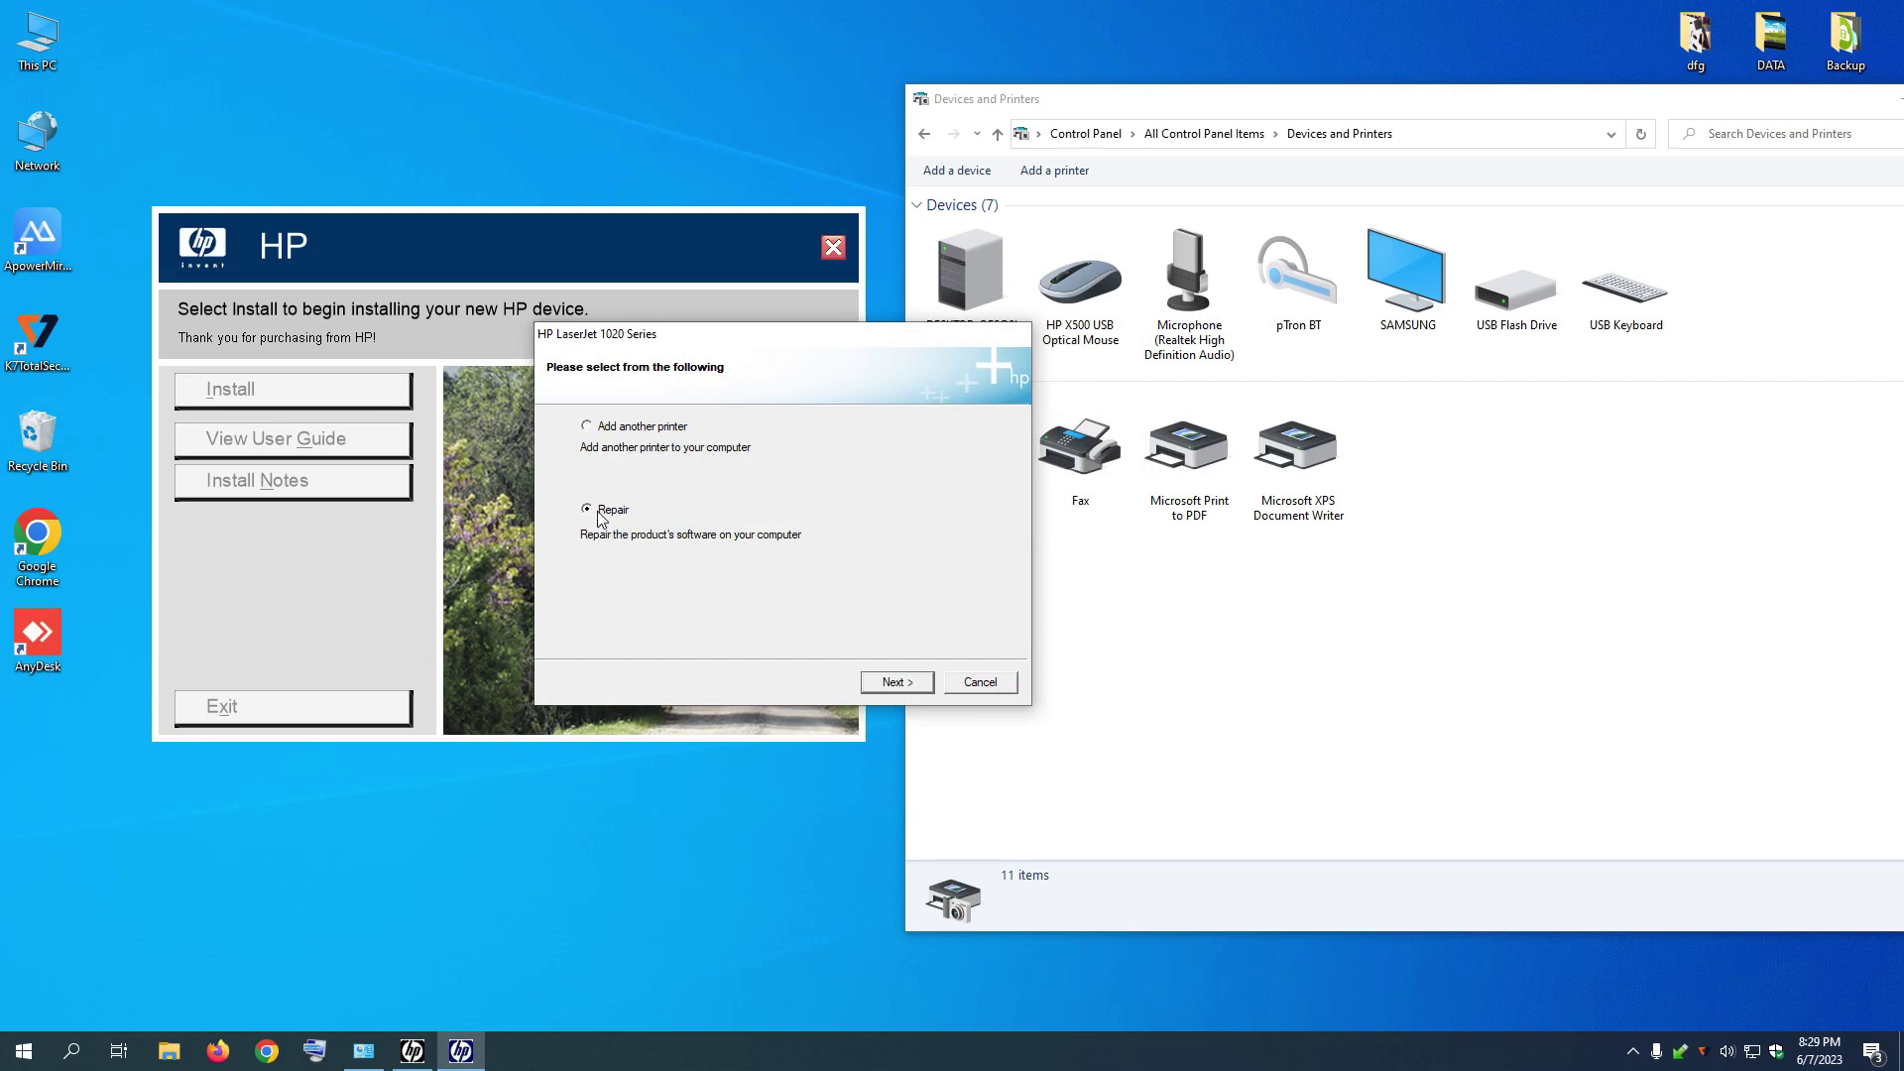
click(894, 682)
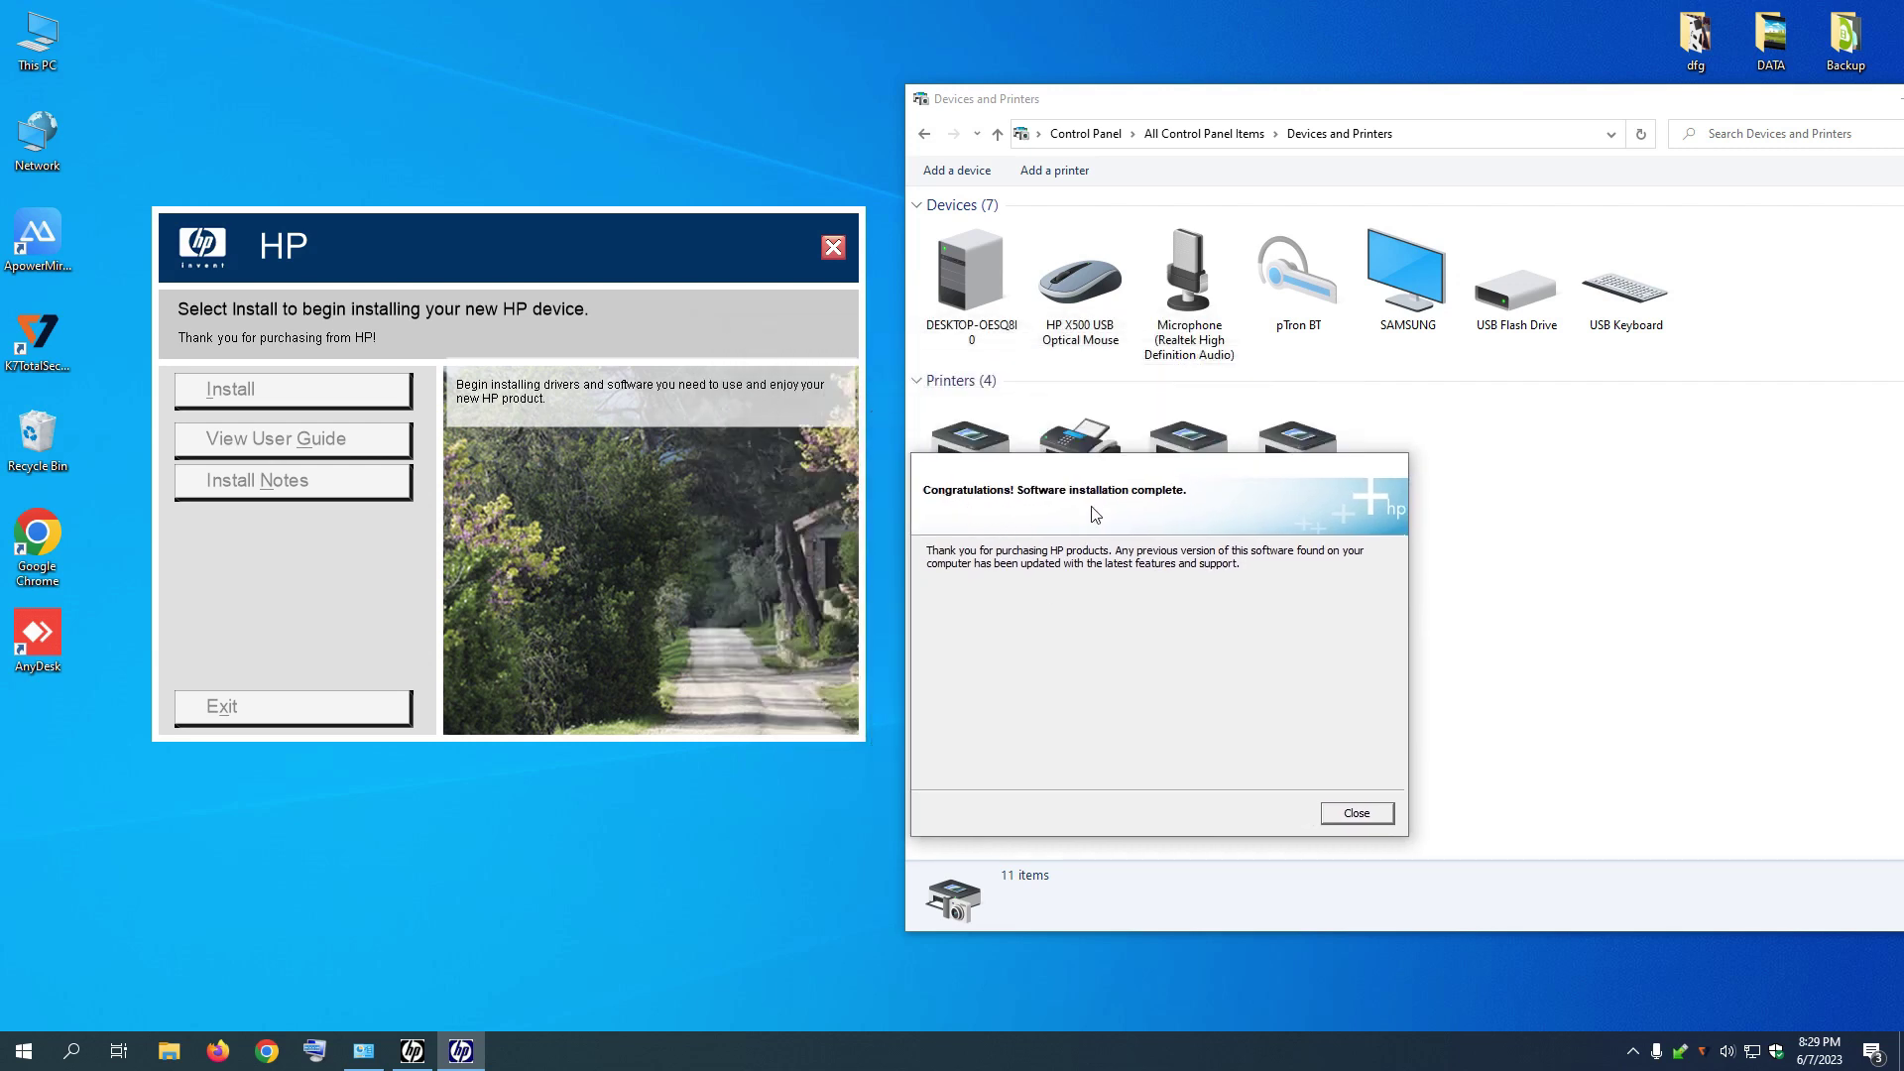
drag(1174, 483, 1187, 432)
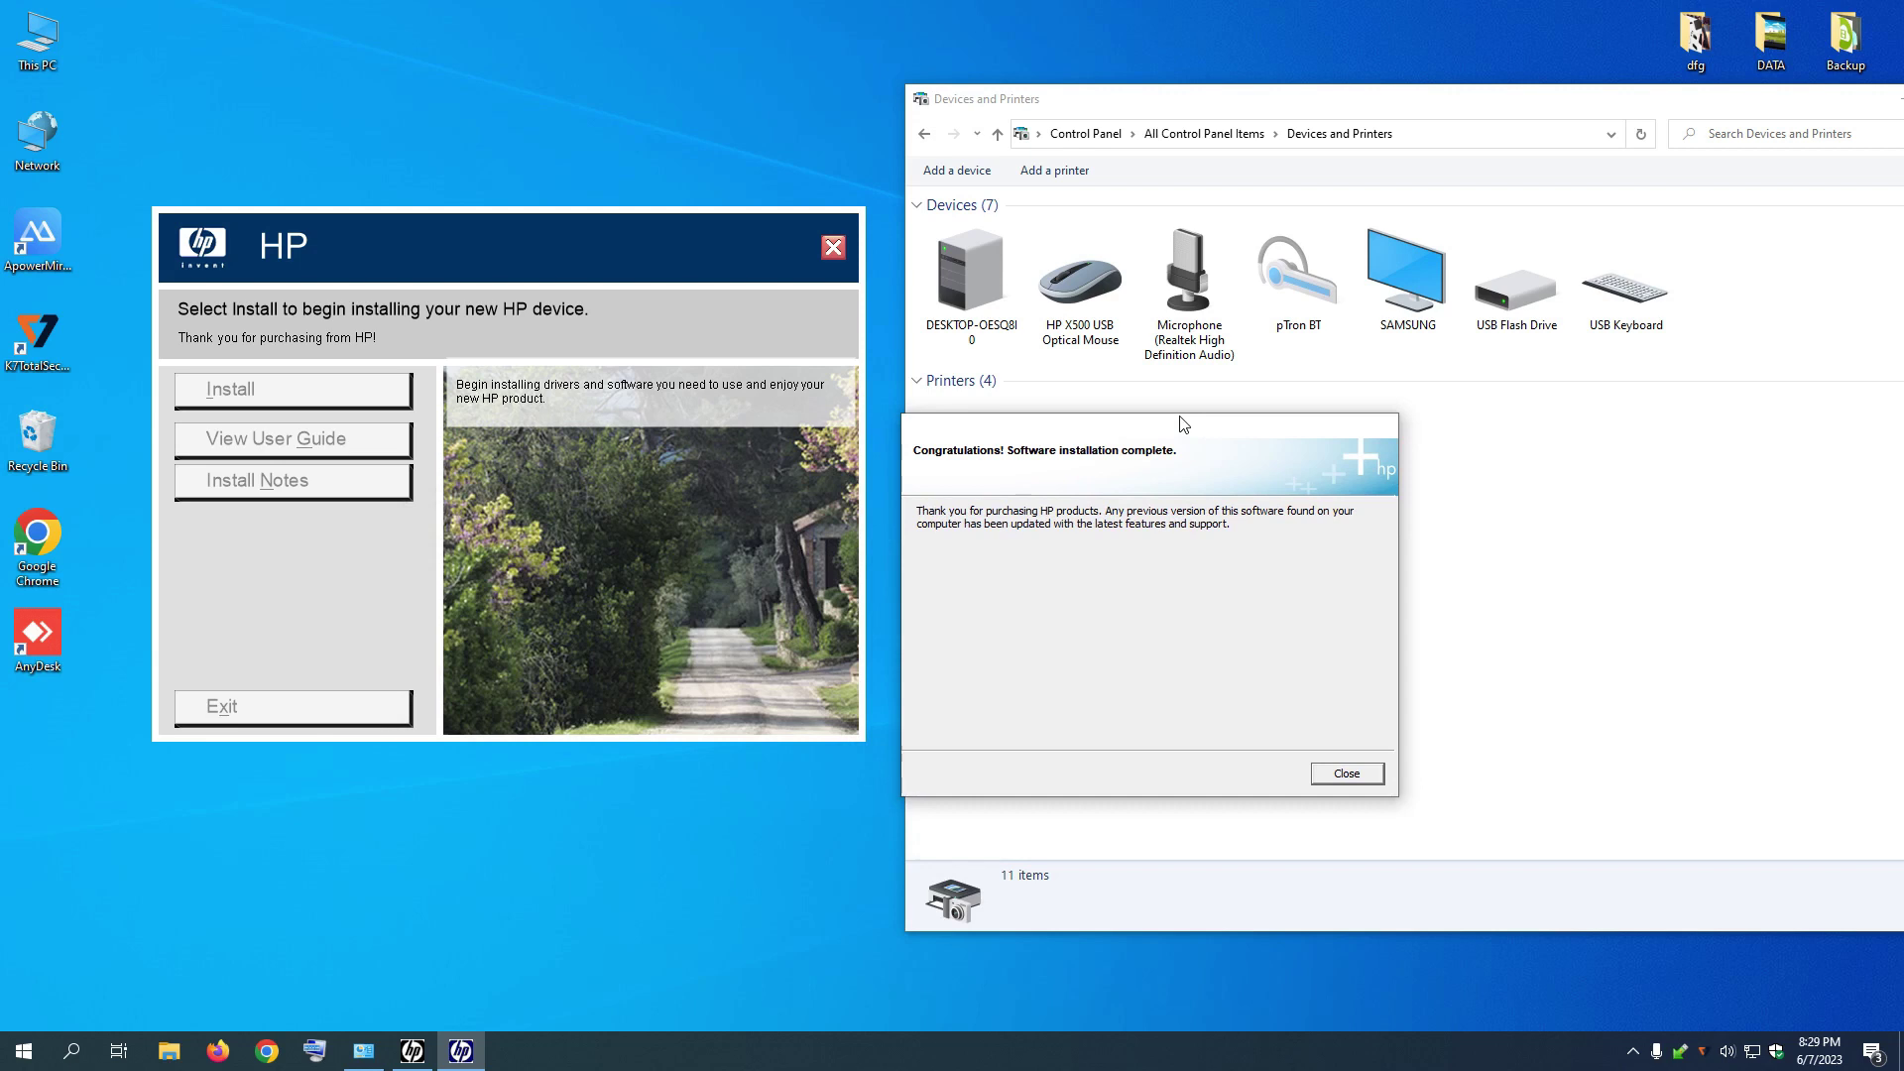
drag(1158, 424, 869, 396)
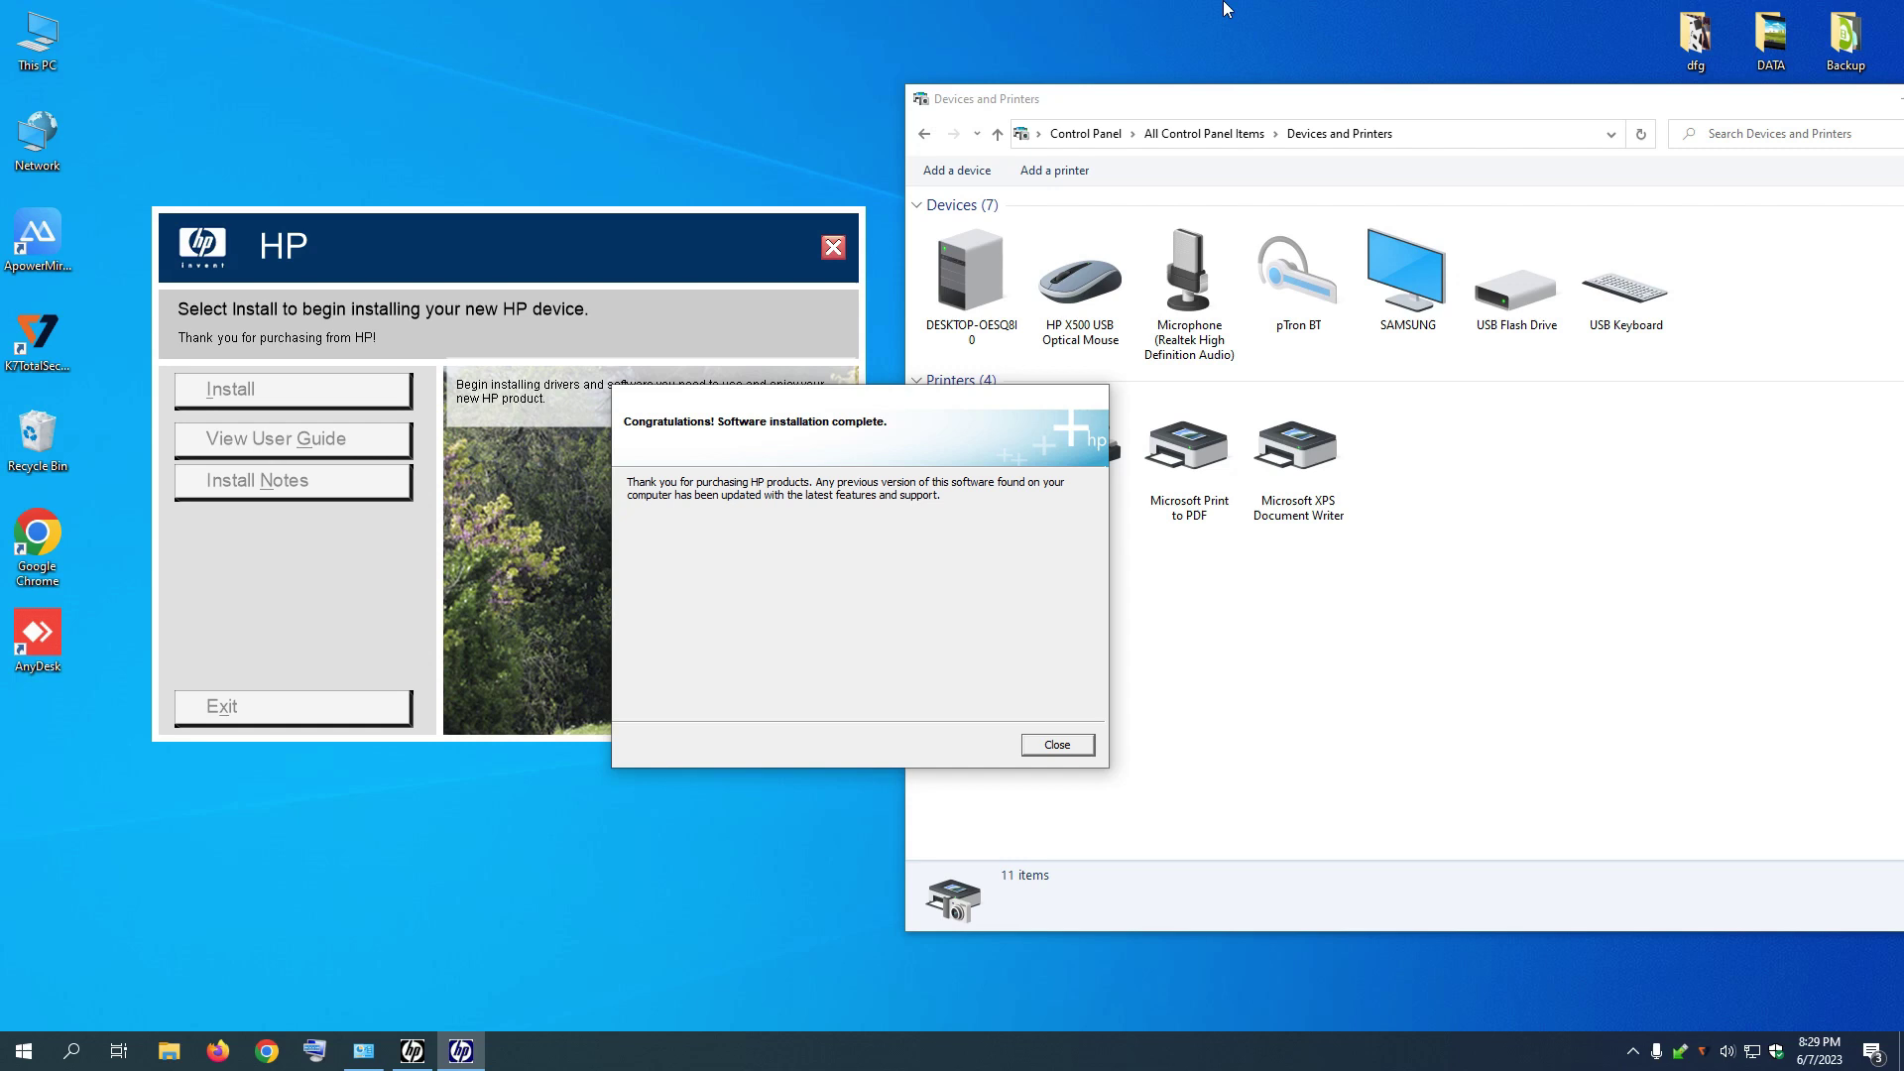
drag(901, 474, 950, 373)
click(1120, 644)
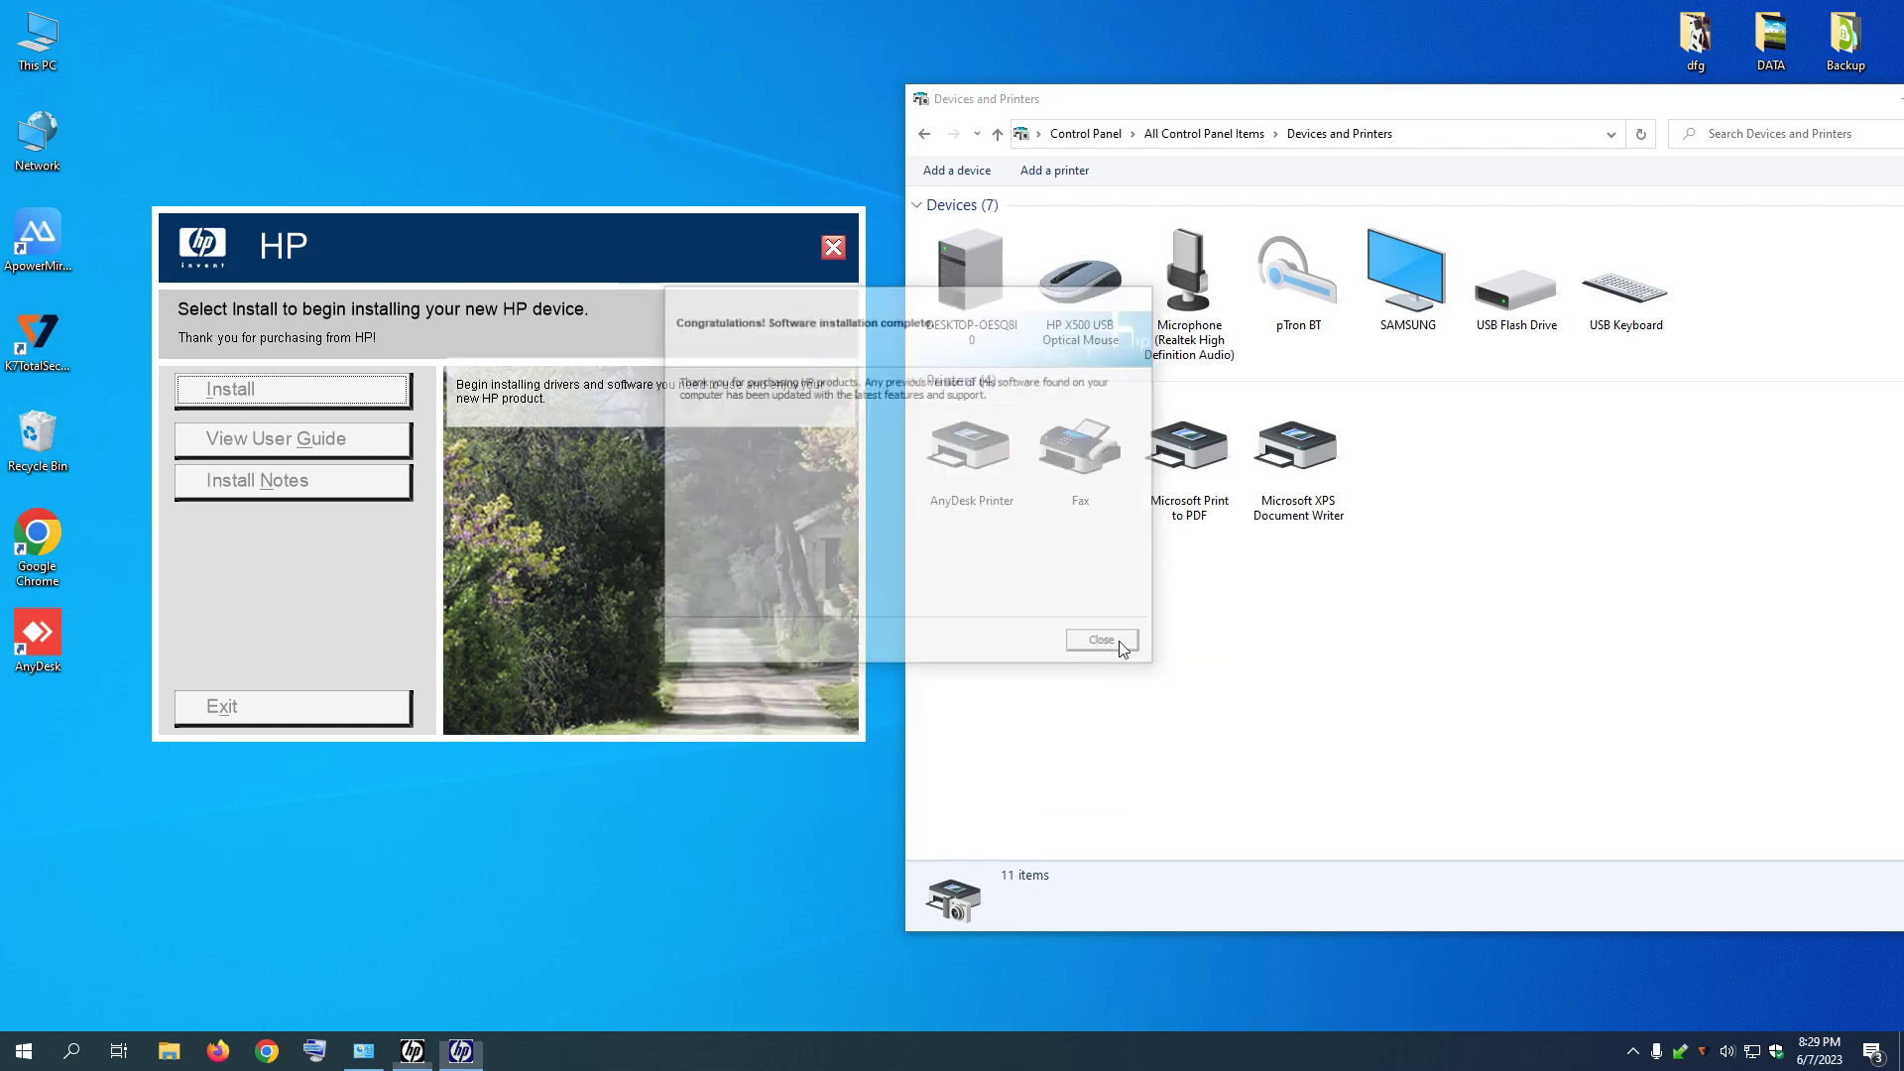